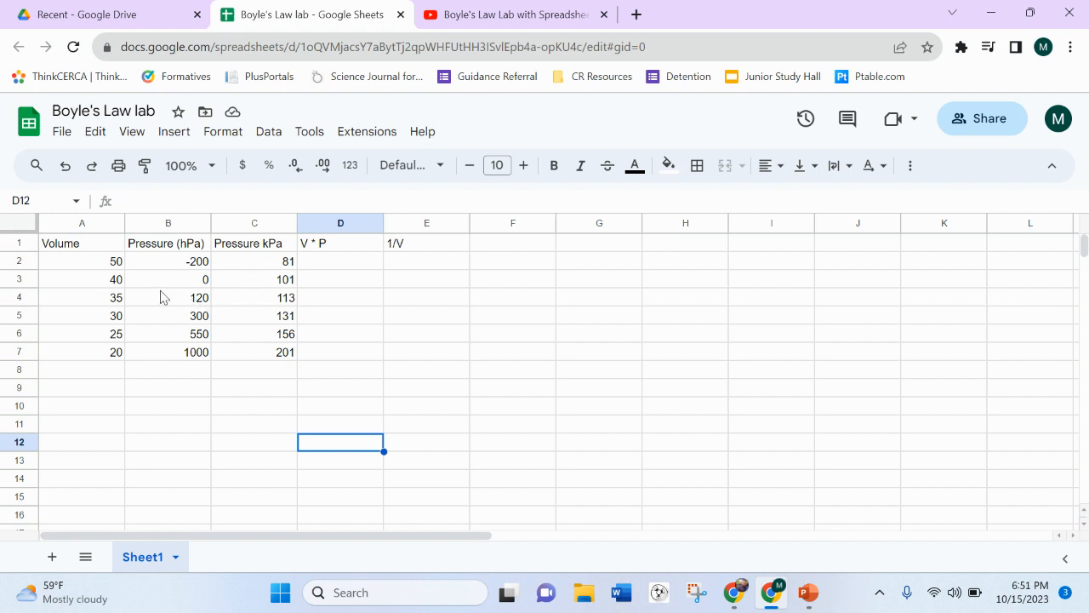
View the pressure gauge in the Boyle's Law Lab video on YouTube and return to the spreadsheet.
{"action": "left_click", "coordinate": [504, 11]}
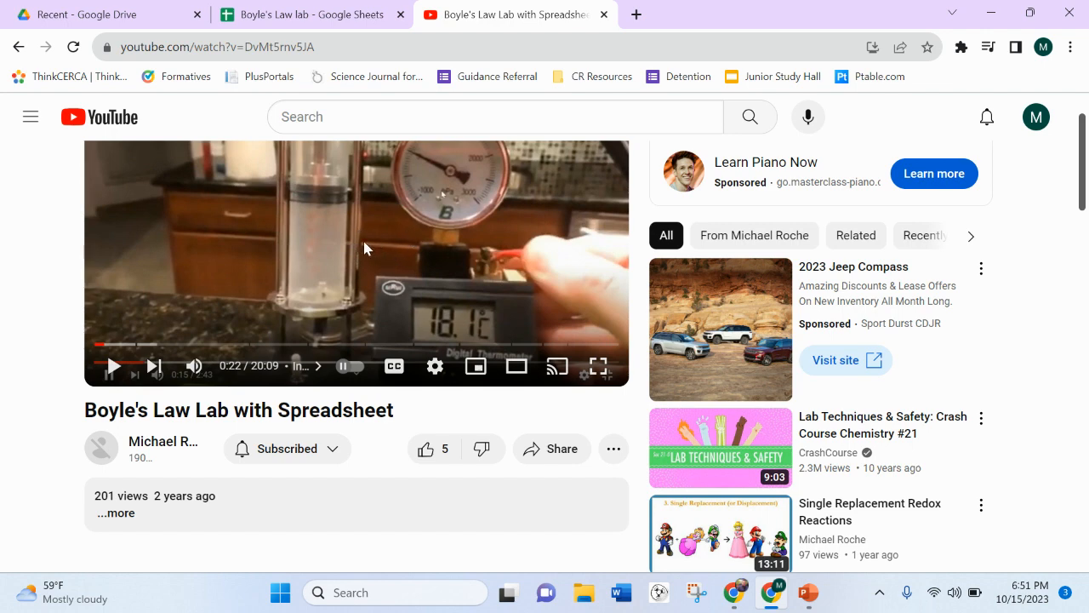
{"action": "left_click", "coordinate": [291, 10]}
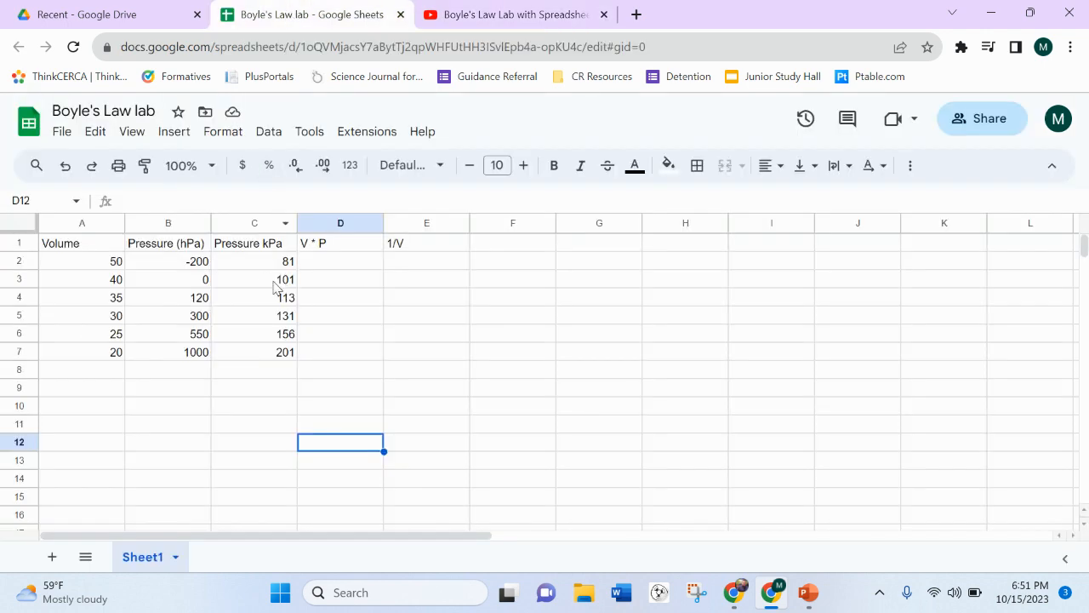
Switch to PowerPoint, highlight the 101.3 kPa standard pressure on the STP slide, and return to the spreadsheet.
{"action": "left_click", "coordinate": [808, 592]}
{"action": "scroll", "coordinate": [90, 274], "scroll_direction": "up", "scroll_amount": 4}
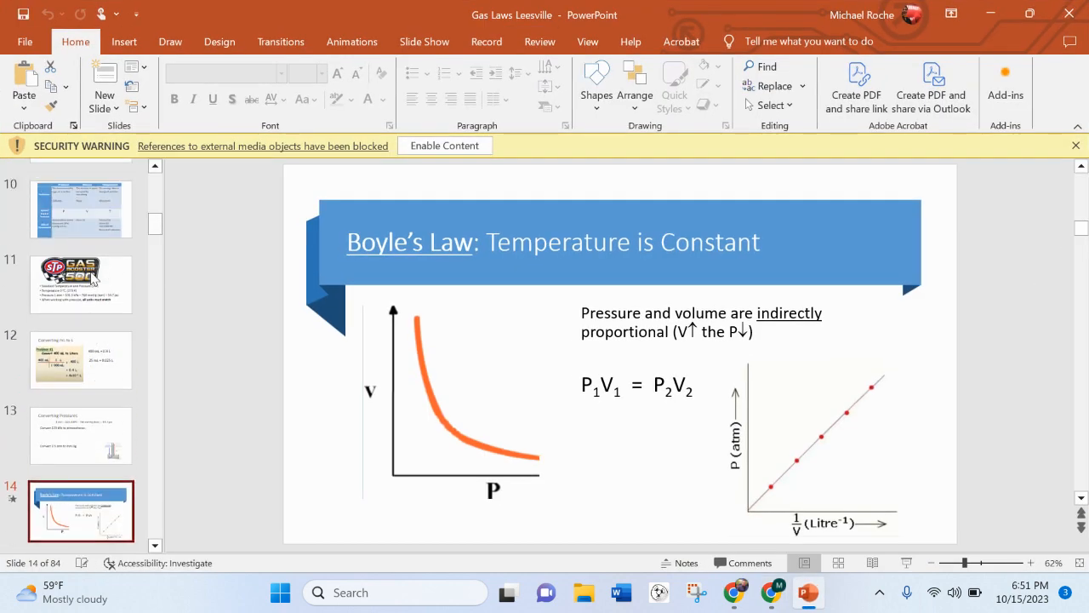
{"action": "left_click", "coordinate": [88, 304]}
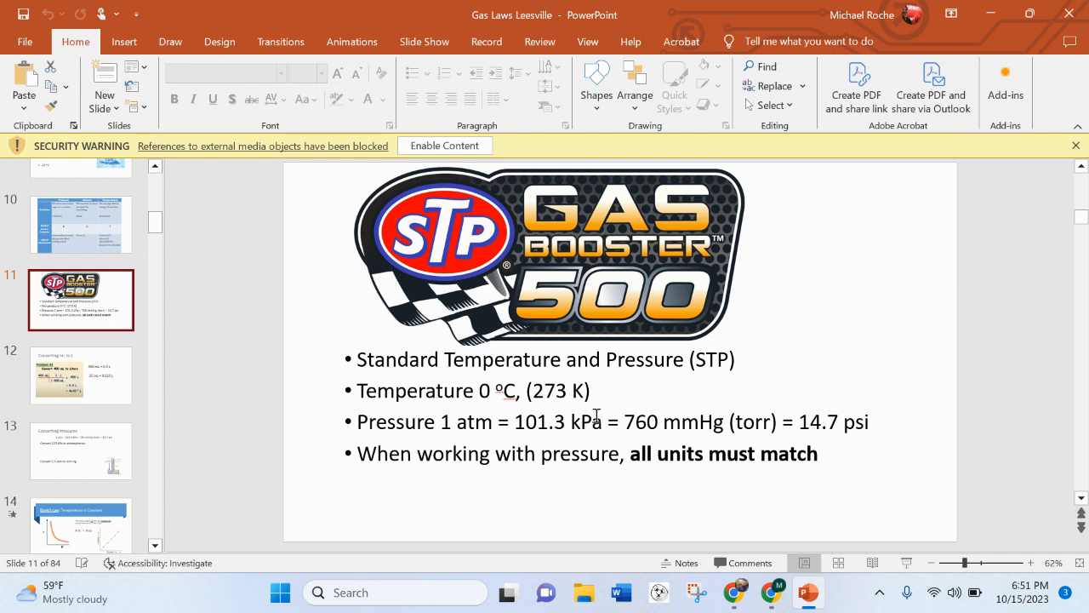
{"action": "left_click_drag", "start_coordinate": [514, 421], "coordinate": [608, 431]}
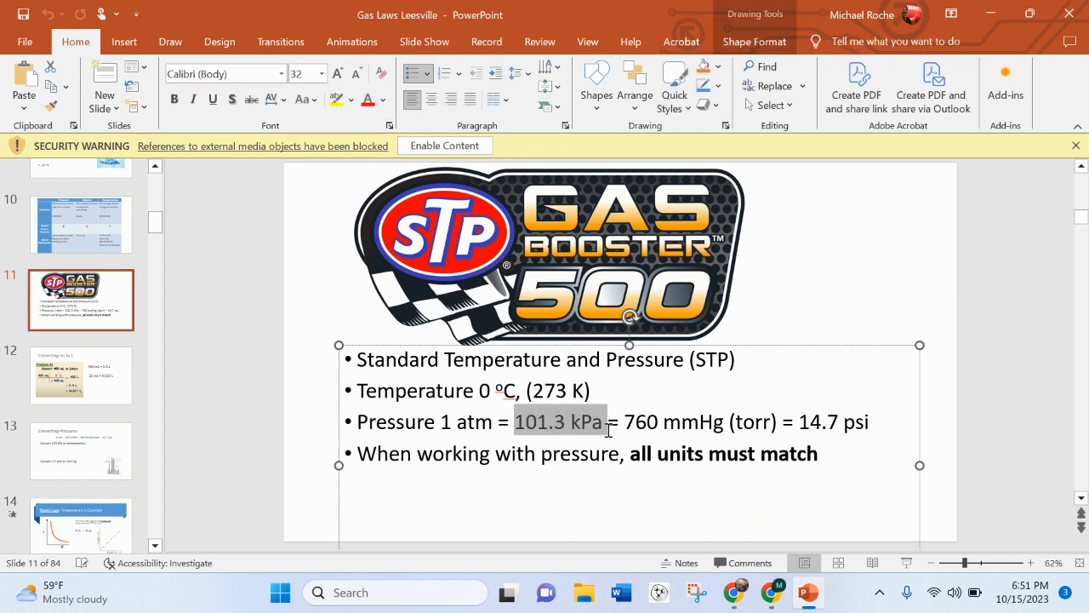
{"action": "left_click", "coordinate": [699, 422]}
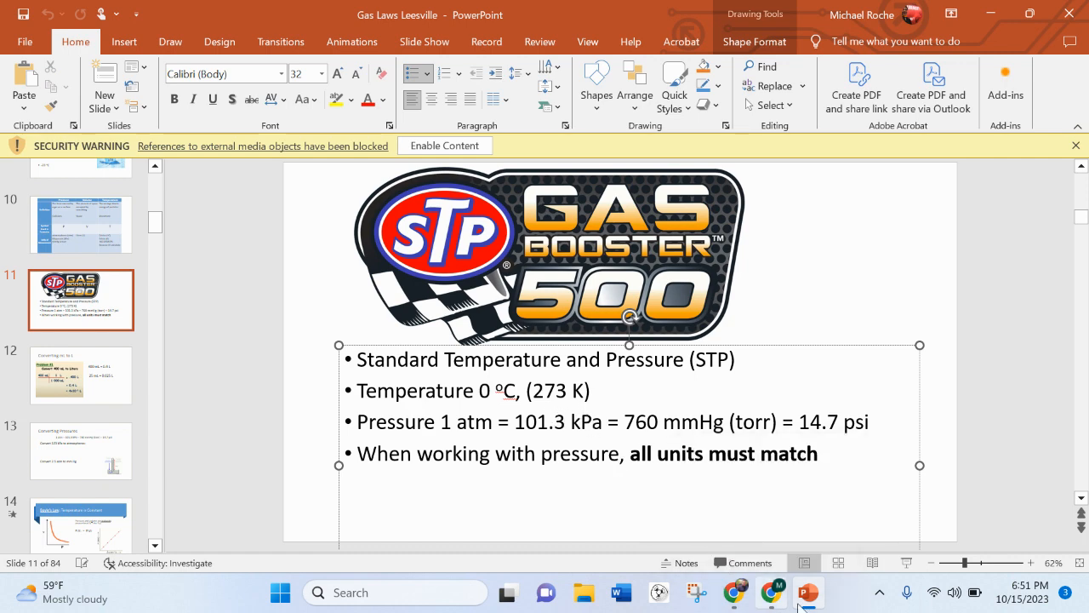
{"action": "left_click", "coordinate": [765, 502]}
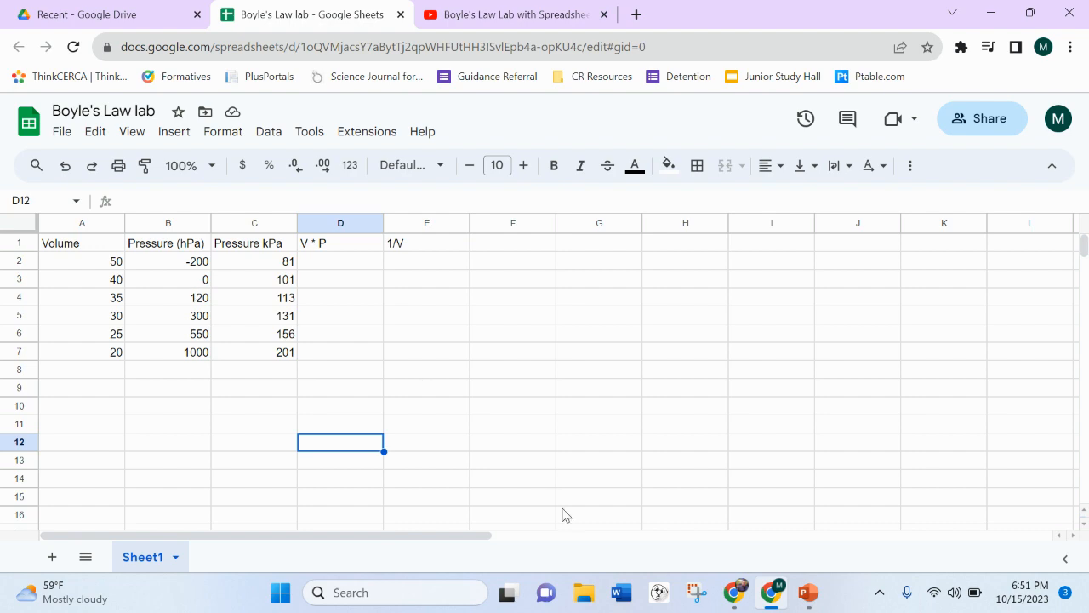
Revisit the STP slide and the lab video, and examine the kPa conversion formula in spreadsheet cell C2.
{"action": "left_click", "coordinate": [815, 600]}
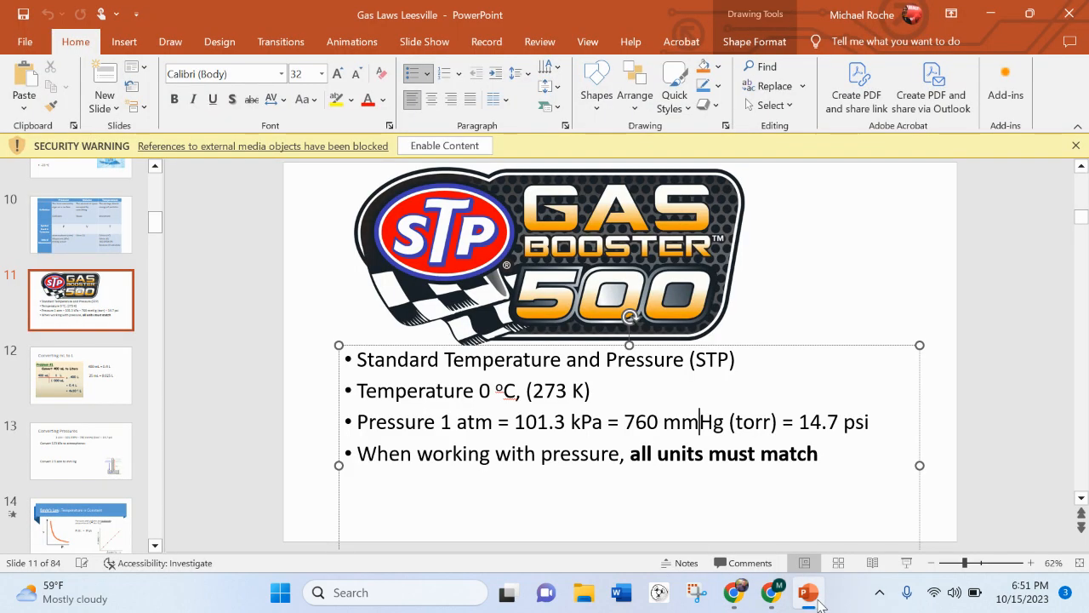
{"action": "mouse_move", "coordinate": [733, 599]}
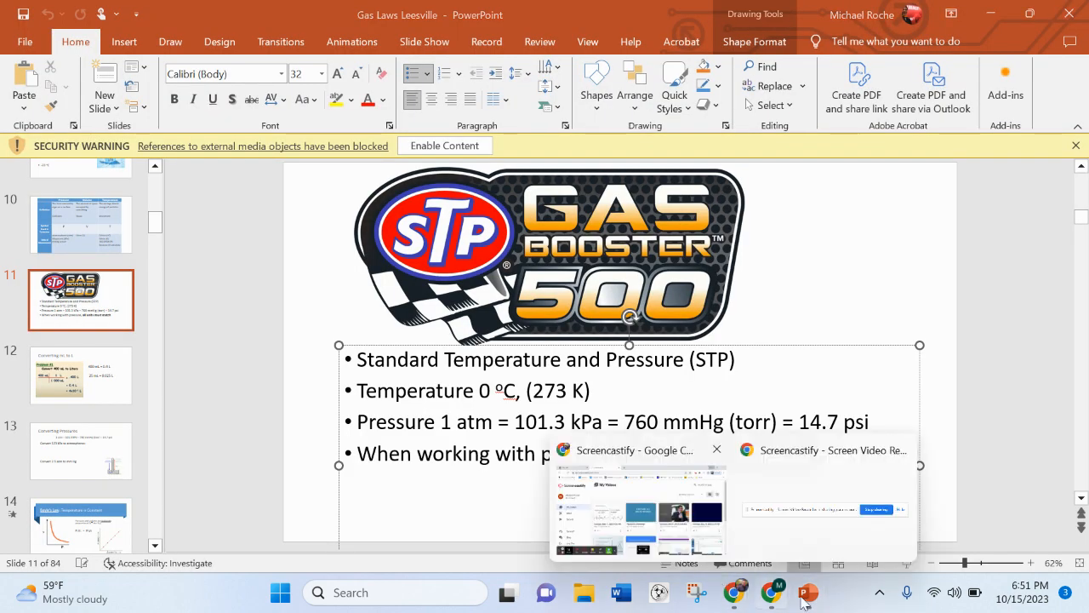
{"action": "left_click", "coordinate": [771, 594]}
{"action": "left_click", "coordinate": [428, 17]}
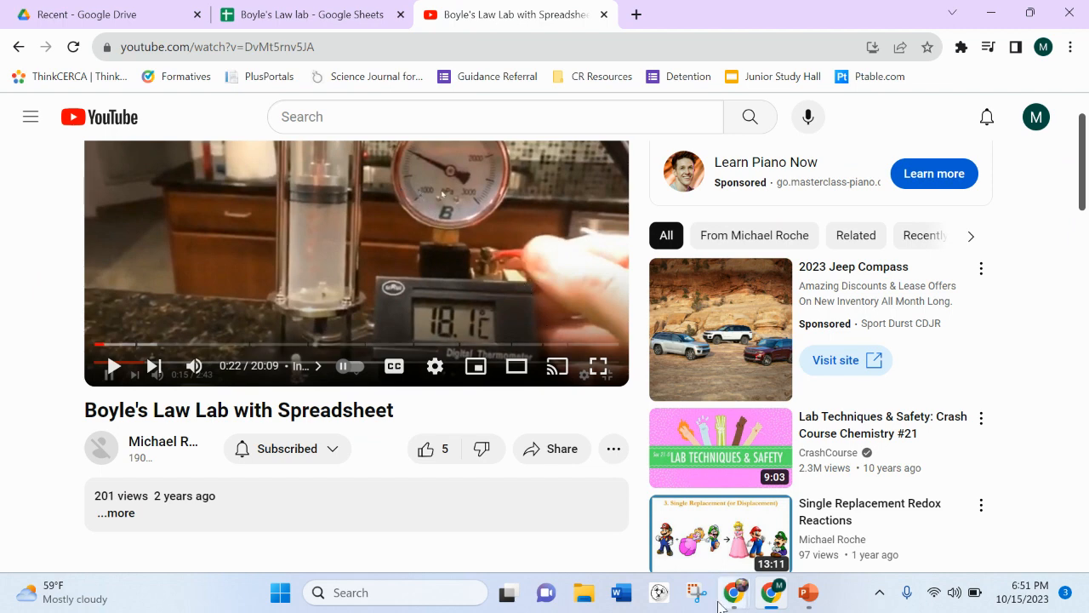
{"action": "left_click", "coordinate": [292, 10]}
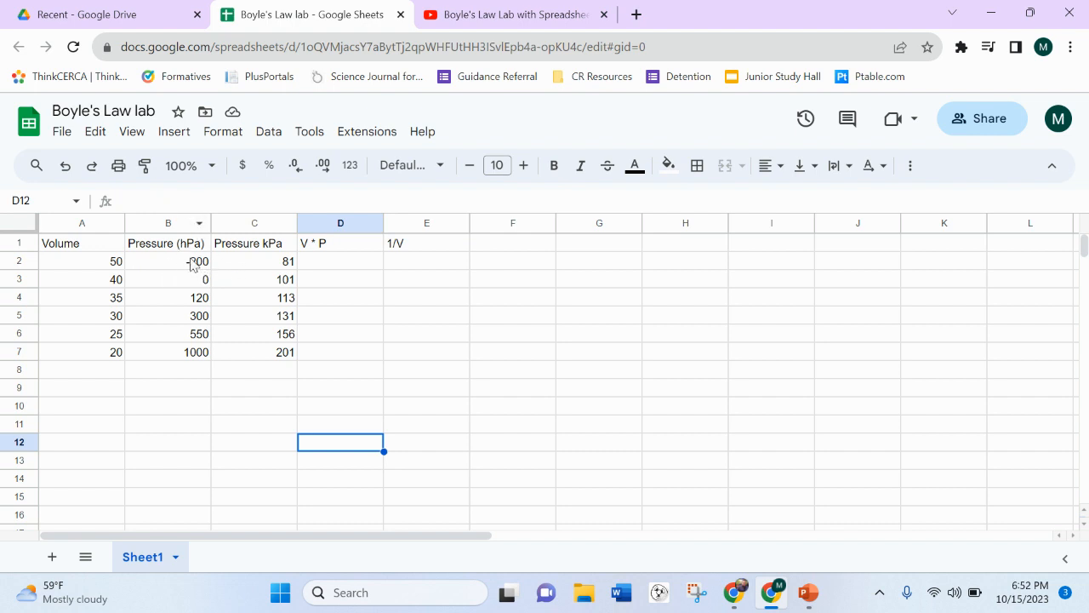
{"action": "left_click", "coordinate": [290, 264]}
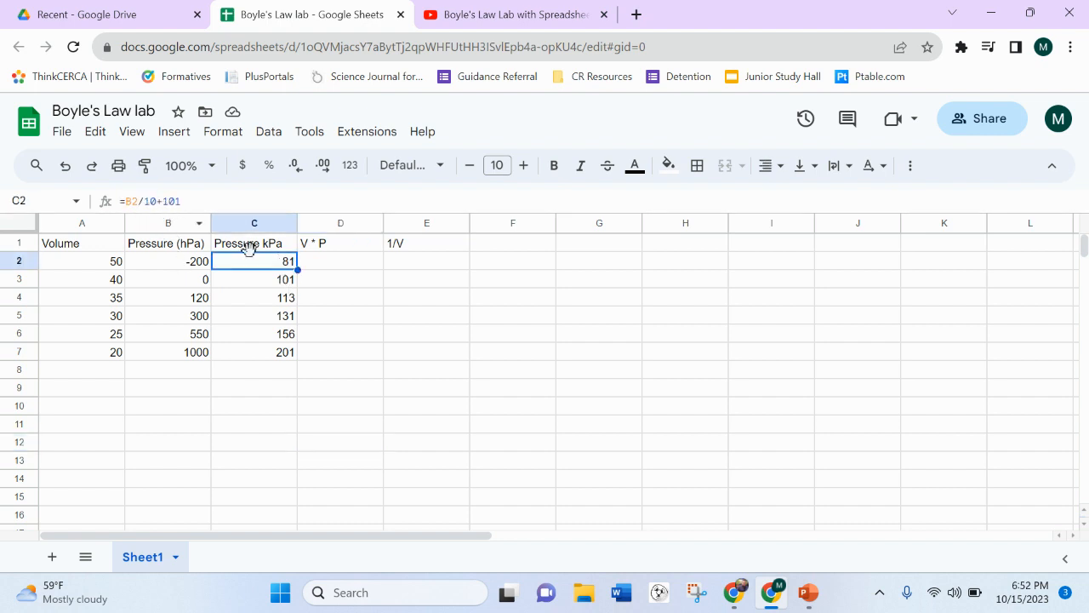
Insert a scatter chart of the volume and pressure data and move it beside the table, starting at about column E.
{"action": "left_click", "coordinate": [345, 287]}
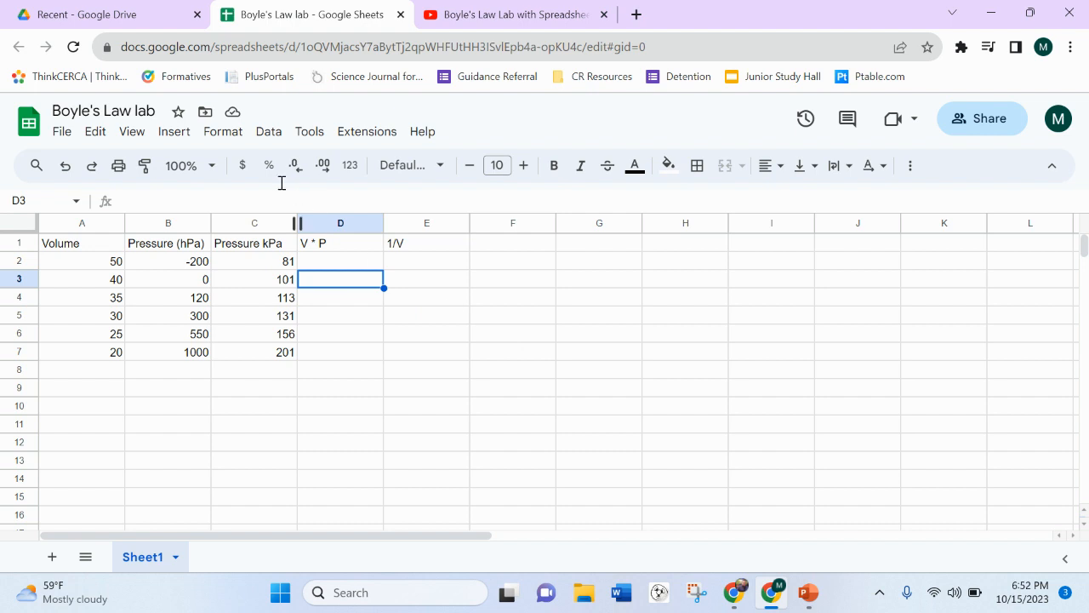
{"action": "left_click", "coordinate": [171, 133]}
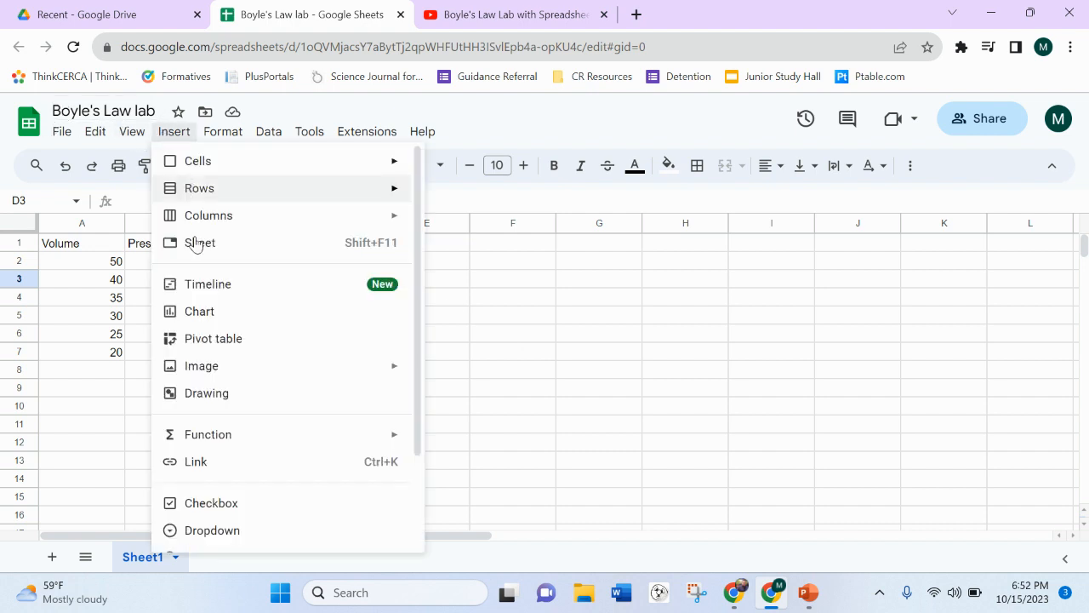
{"action": "left_click", "coordinate": [203, 312]}
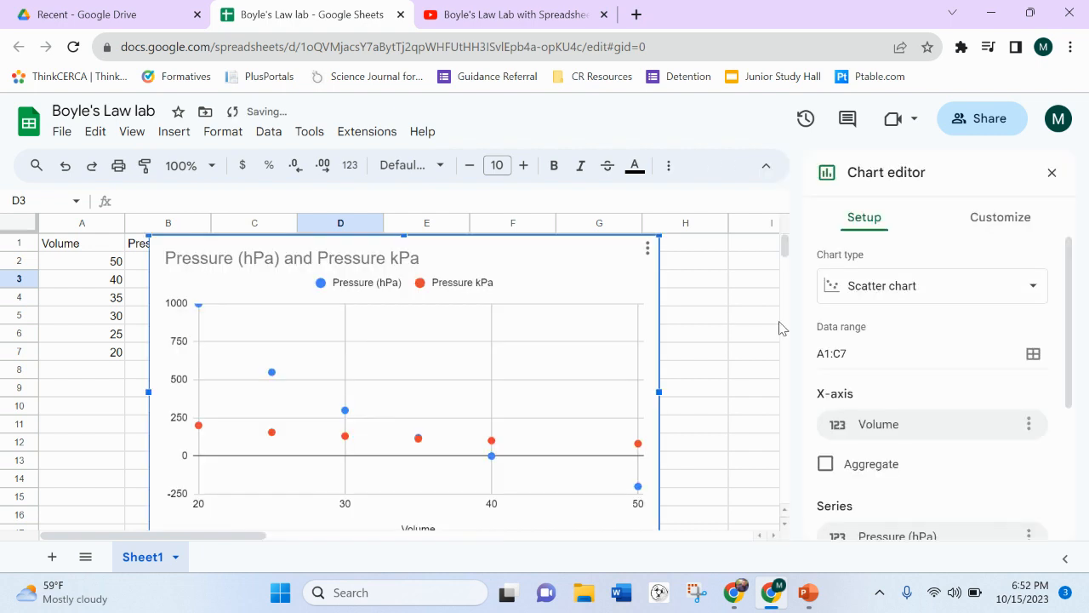
{"action": "scroll", "coordinate": [920, 370], "scroll_direction": "down", "scroll_amount": 1}
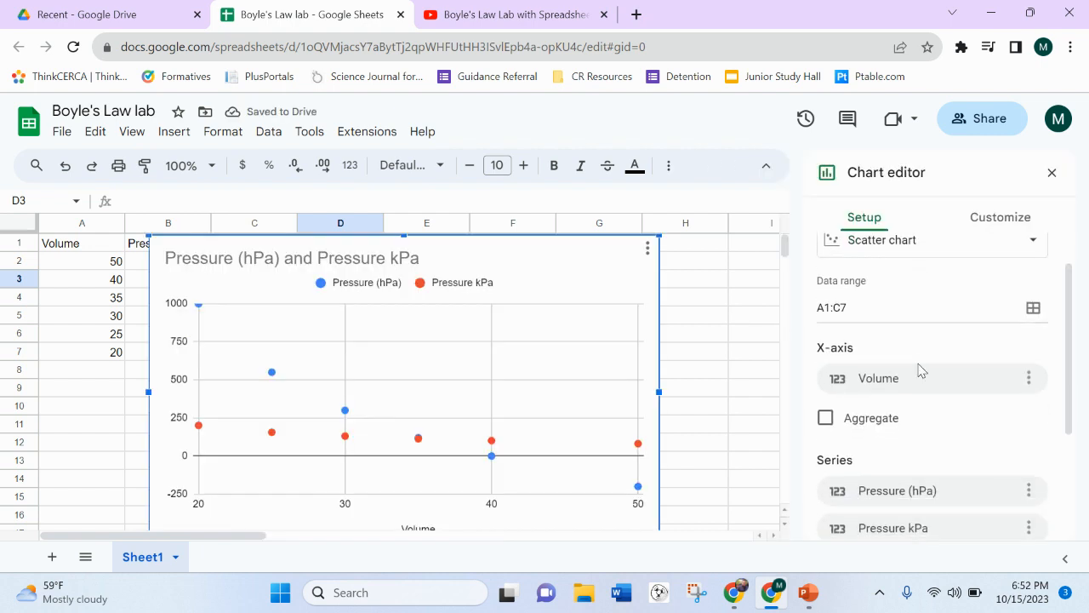
{"action": "left_click_drag", "start_coordinate": [502, 249], "coordinate": [761, 260]}
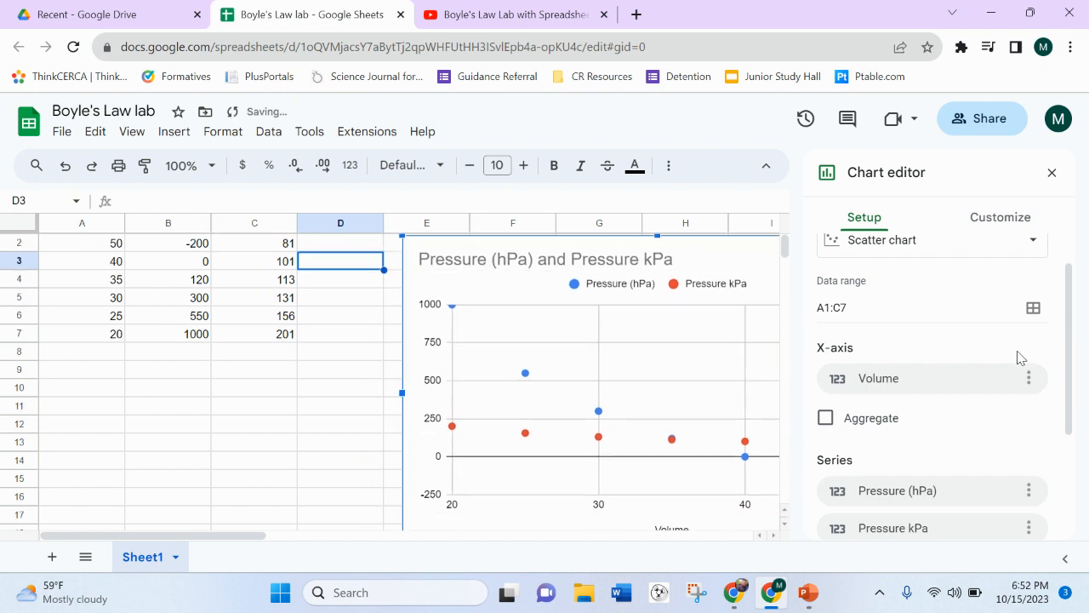
Remove all data series from the scatter chart, keeping Volume on the X-axis.
{"action": "scroll", "coordinate": [1038, 484], "scroll_direction": "down", "scroll_amount": 1}
{"action": "left_click", "coordinate": [1028, 473]}
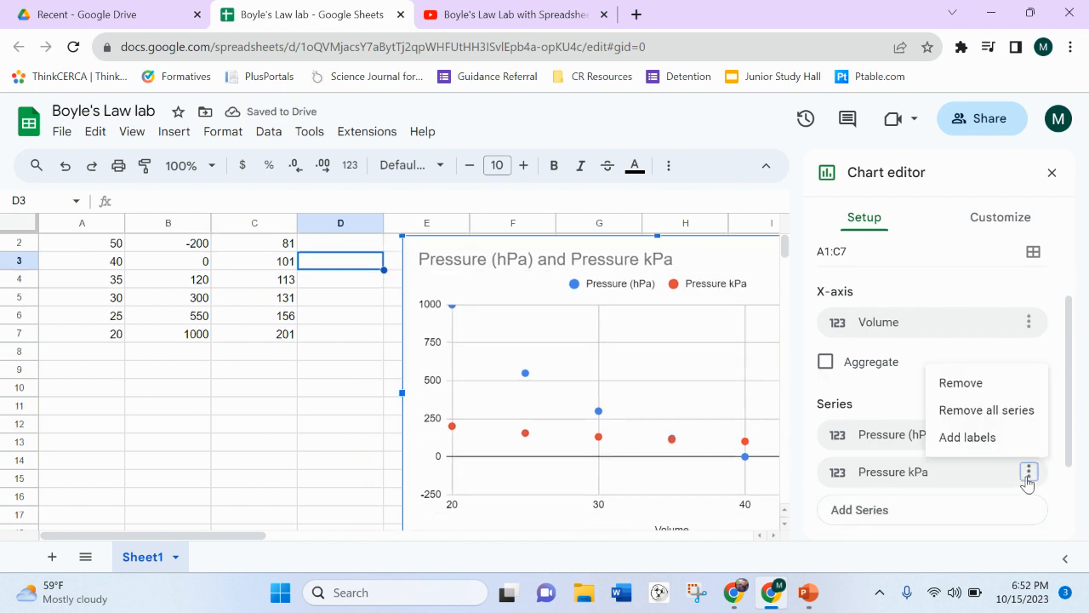
{"action": "left_click", "coordinate": [984, 411]}
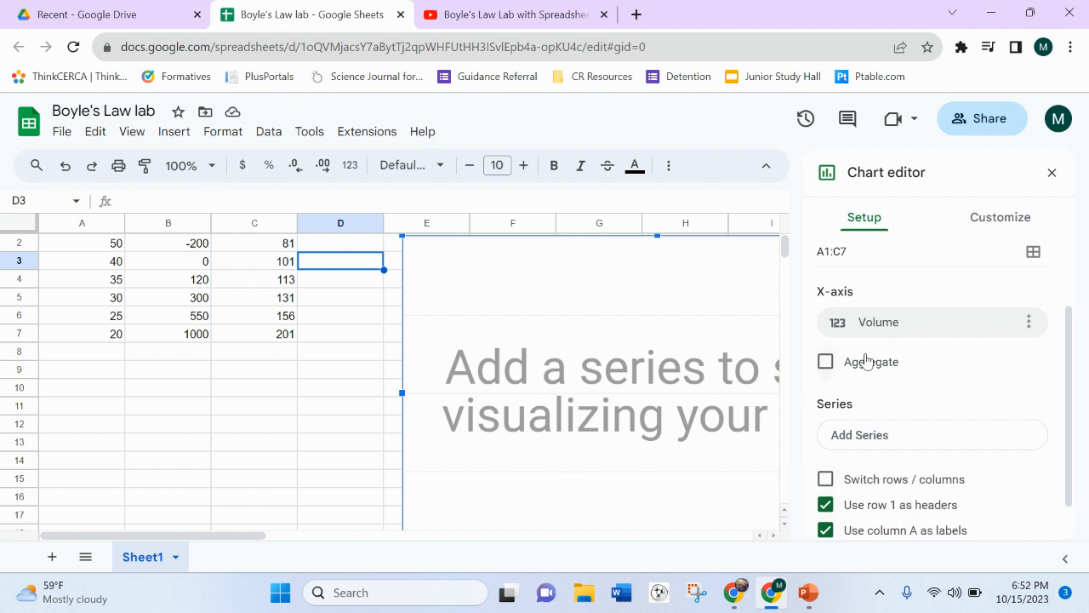
{"action": "scroll", "coordinate": [281, 419], "scroll_direction": "up", "scroll_amount": 1}
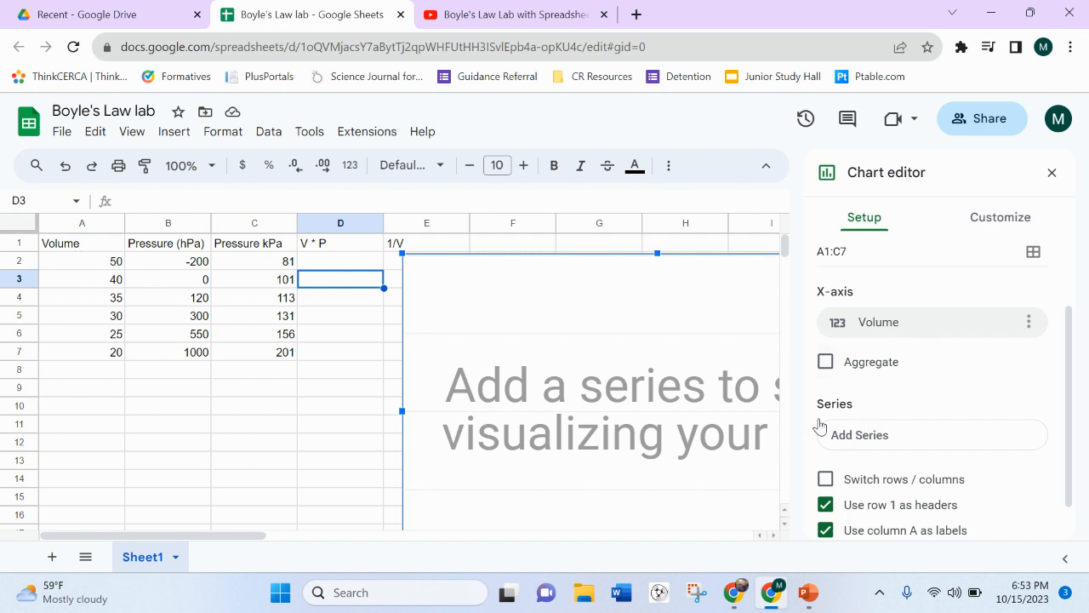
Add the suggested Pressure kPa column as the chart's series and remove it again.
{"action": "left_click", "coordinate": [920, 445]}
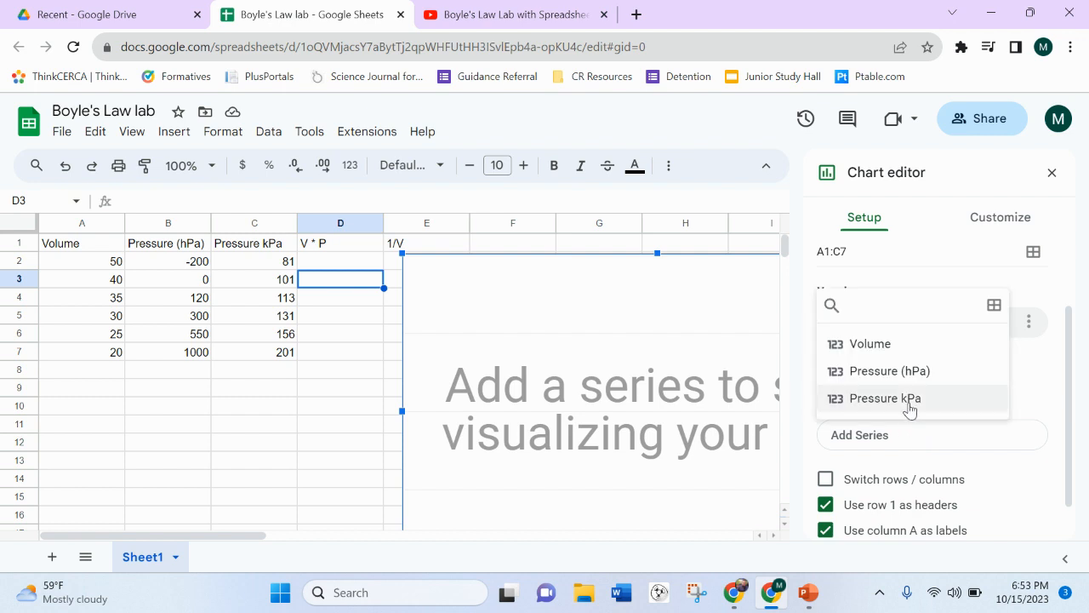
{"action": "left_click", "coordinate": [910, 400]}
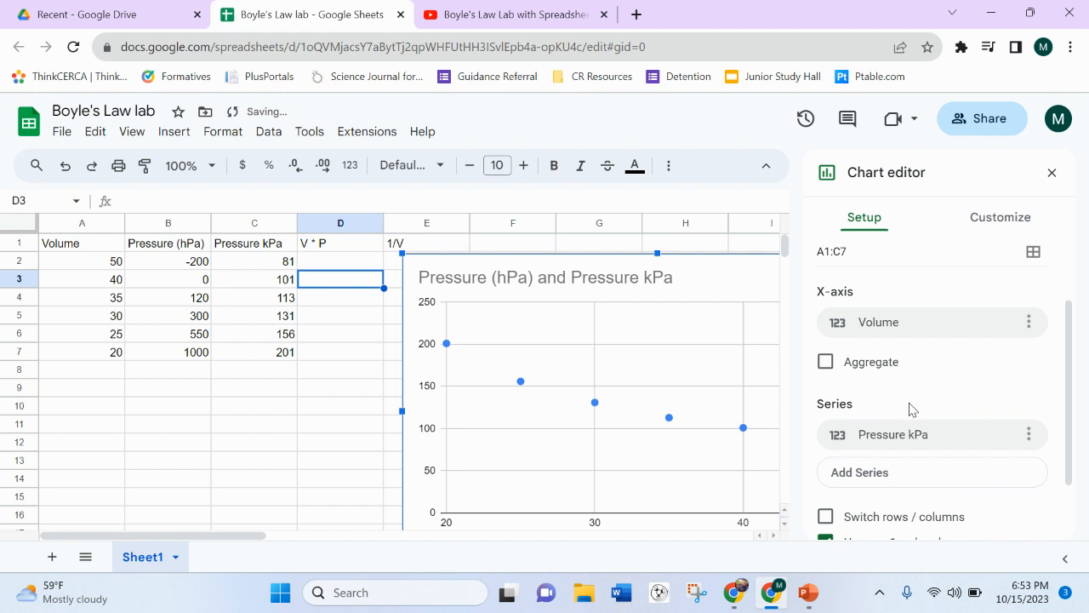
{"action": "left_click", "coordinate": [1028, 434]}
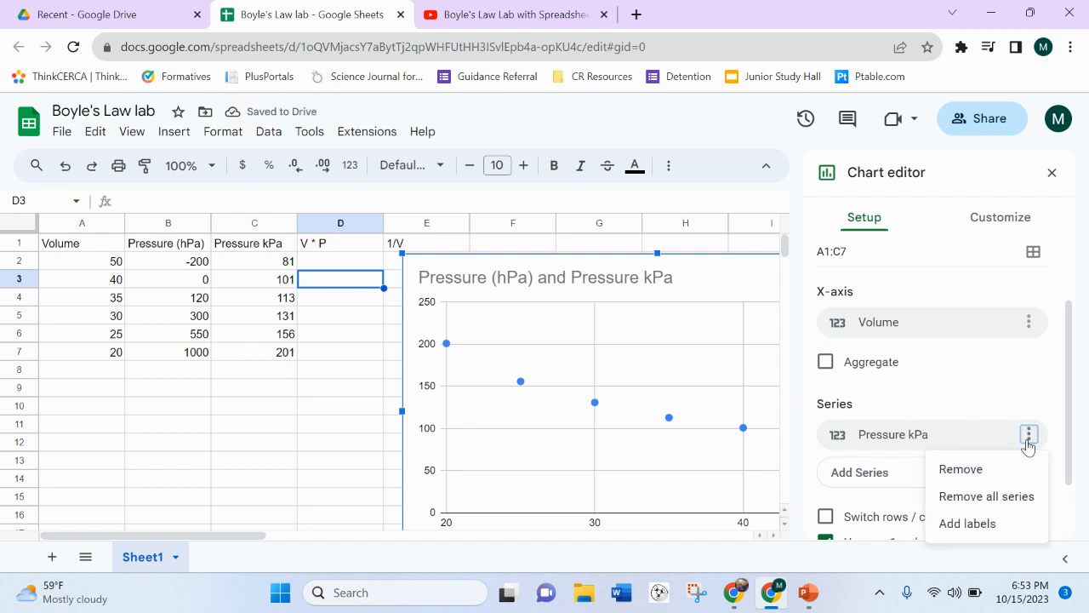
{"action": "left_click", "coordinate": [985, 471]}
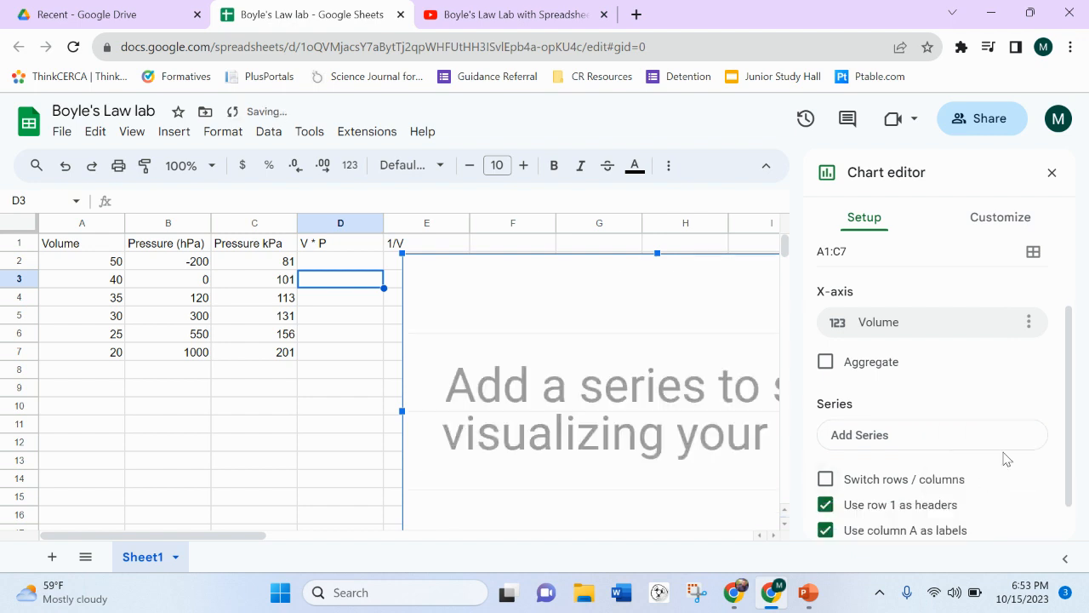
Add a chart series from the data range C1:C7, the Pressure kPa column with its header.
{"action": "left_click", "coordinate": [936, 443]}
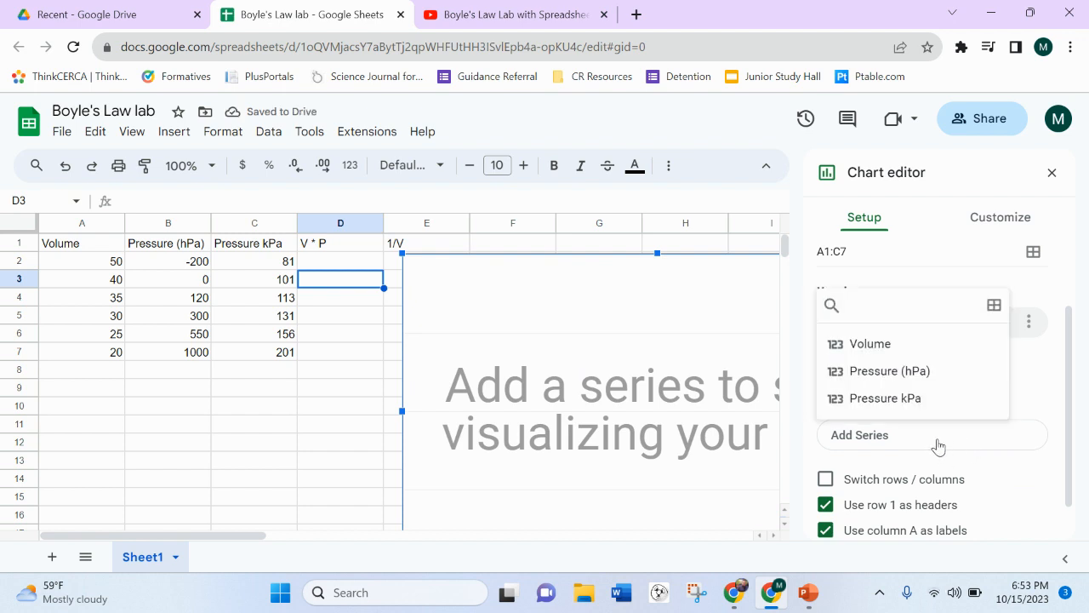
{"action": "left_click", "coordinate": [993, 307]}
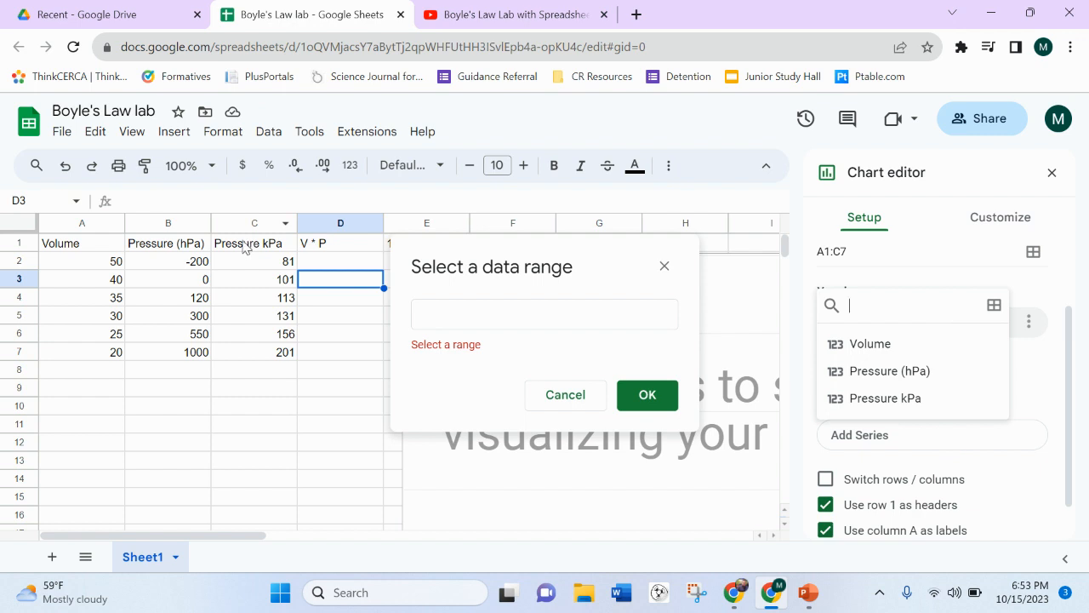
{"action": "left_click_drag", "start_coordinate": [243, 245], "coordinate": [264, 363]}
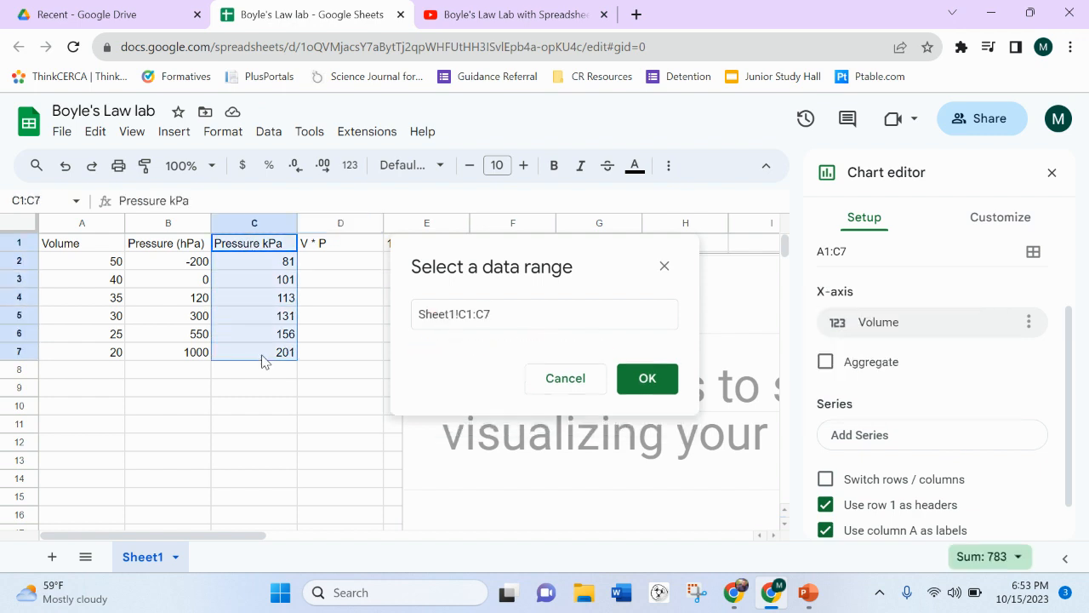
{"action": "left_click", "coordinate": [646, 381]}
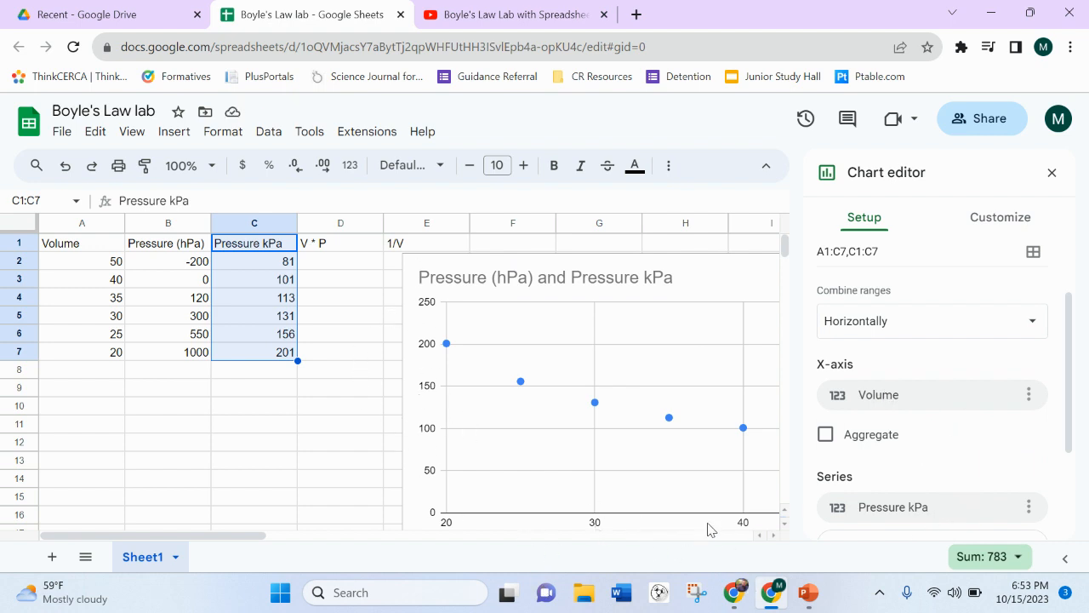
Change the chart title to "Pressure (kPa) vs. Volume (mL)".
{"action": "left_click", "coordinate": [996, 225]}
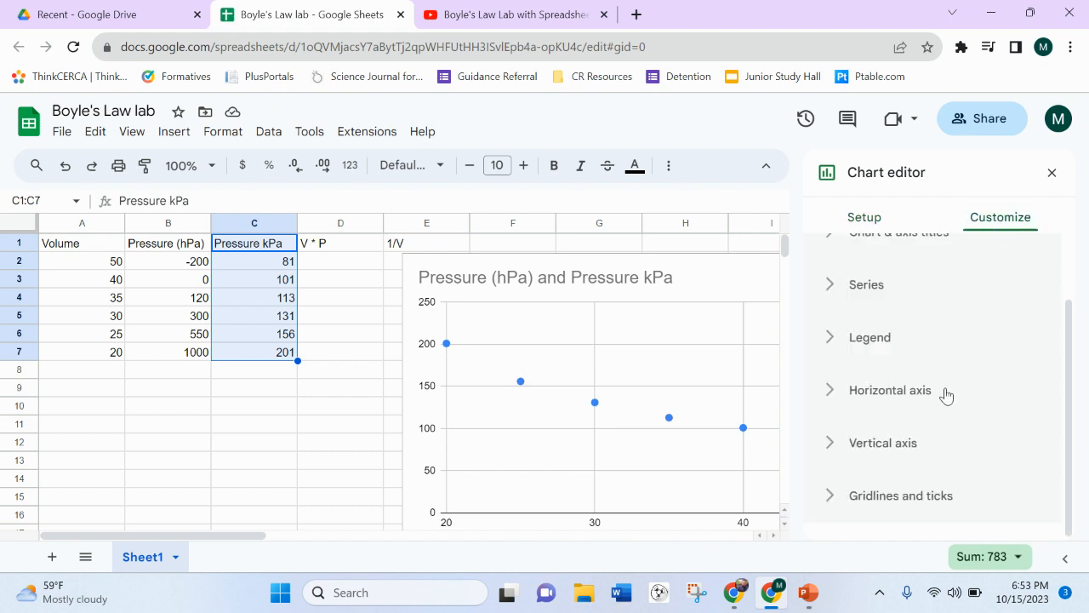
{"action": "scroll", "coordinate": [946, 395], "scroll_direction": "up", "scroll_amount": 1}
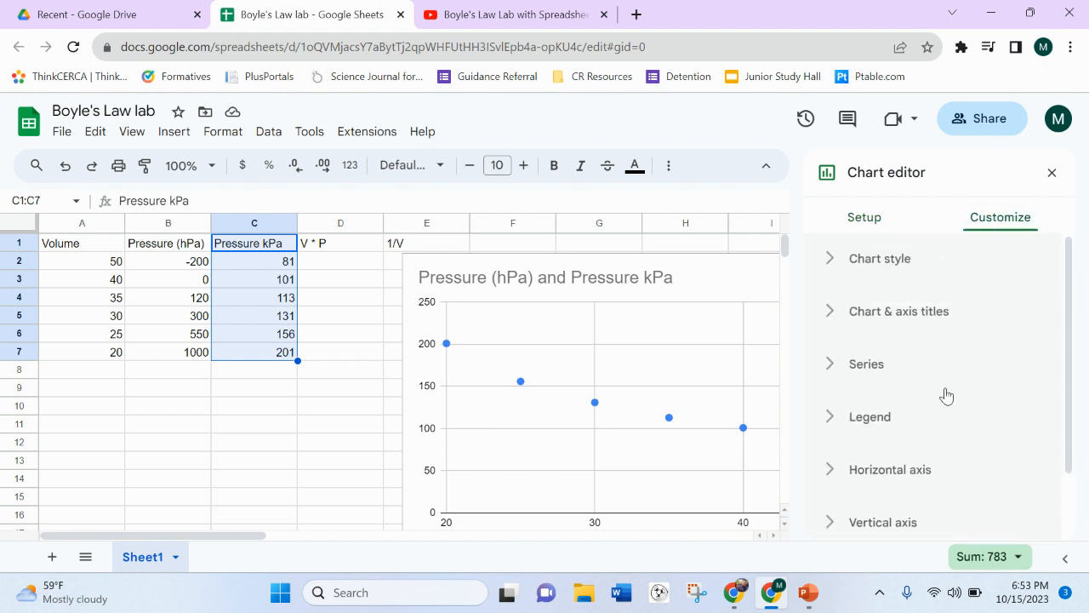
{"action": "left_click", "coordinate": [830, 315]}
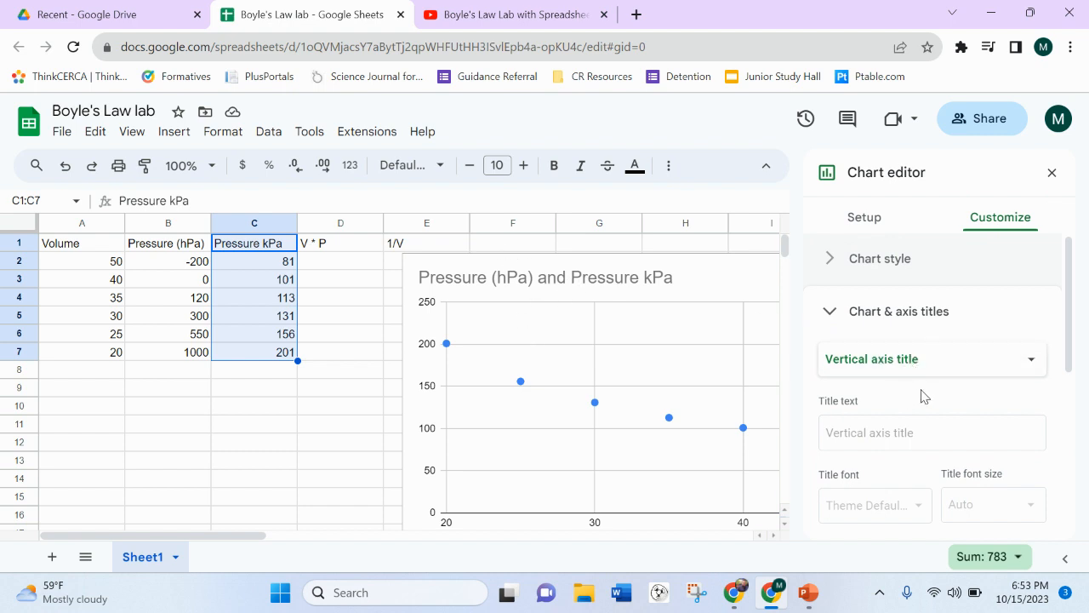
{"action": "scroll", "coordinate": [910, 432], "scroll_direction": "down", "scroll_amount": 1}
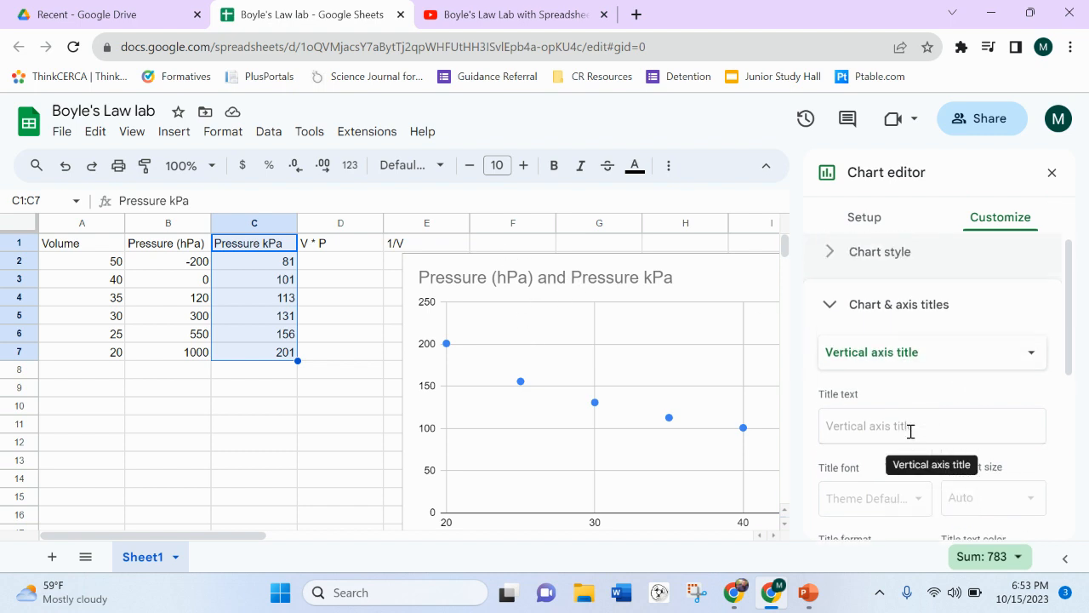
{"action": "scroll", "coordinate": [911, 432], "scroll_direction": "up", "scroll_amount": 1}
{"action": "left_click", "coordinate": [1028, 359]}
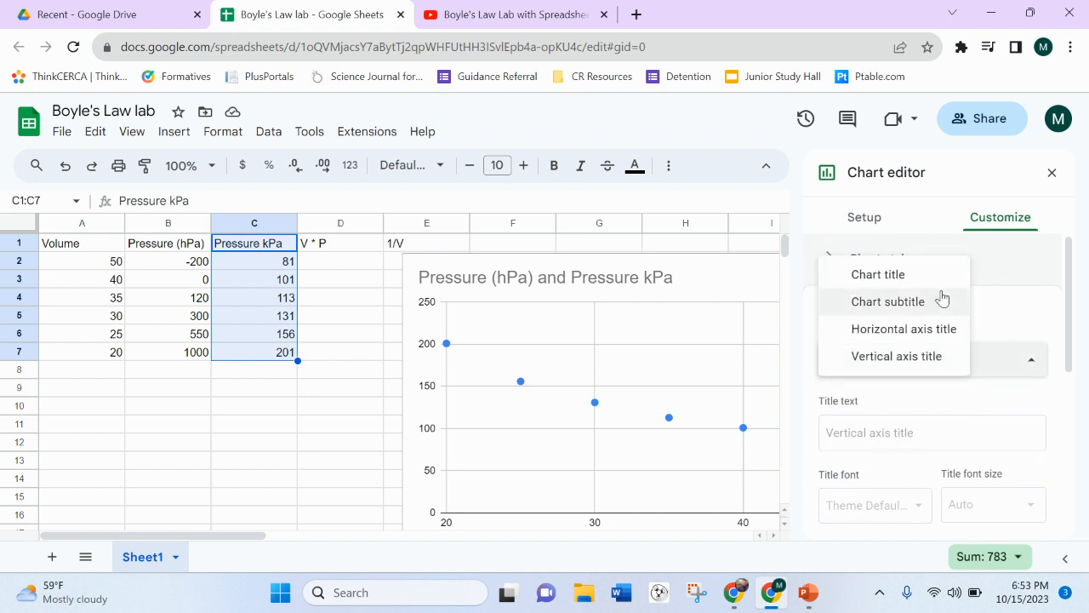
{"action": "left_click", "coordinate": [927, 279]}
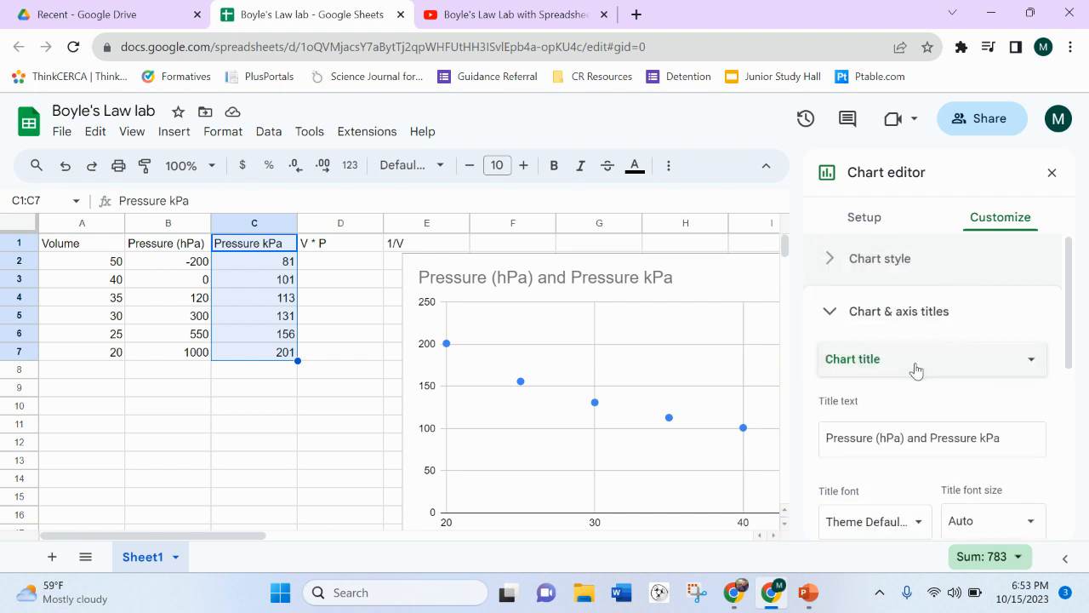
{"action": "left_click", "coordinate": [885, 439]}
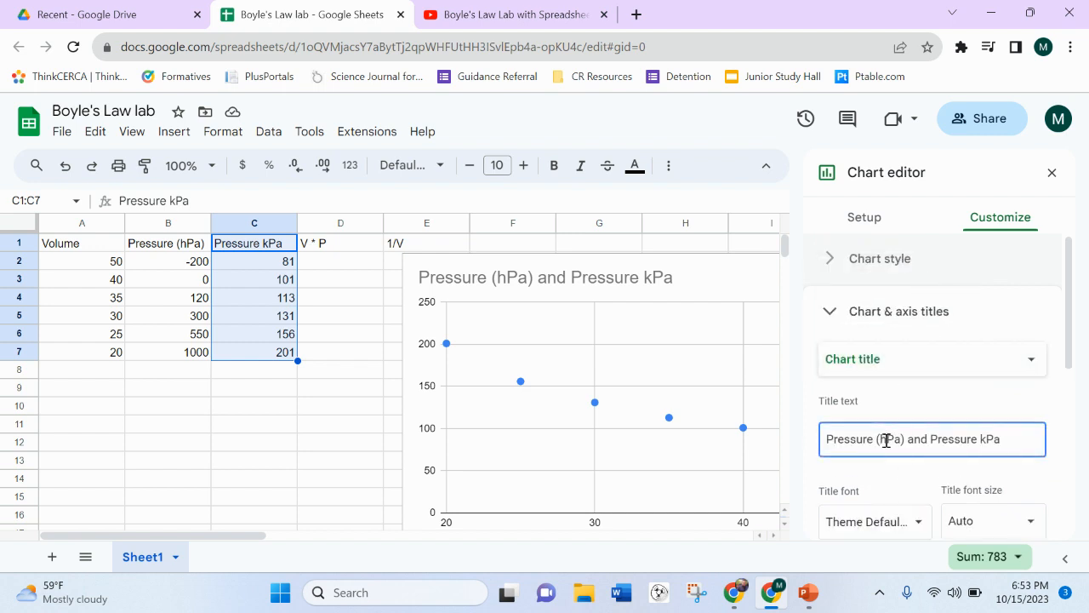
{"action": "key", "text": "BackSpace"}
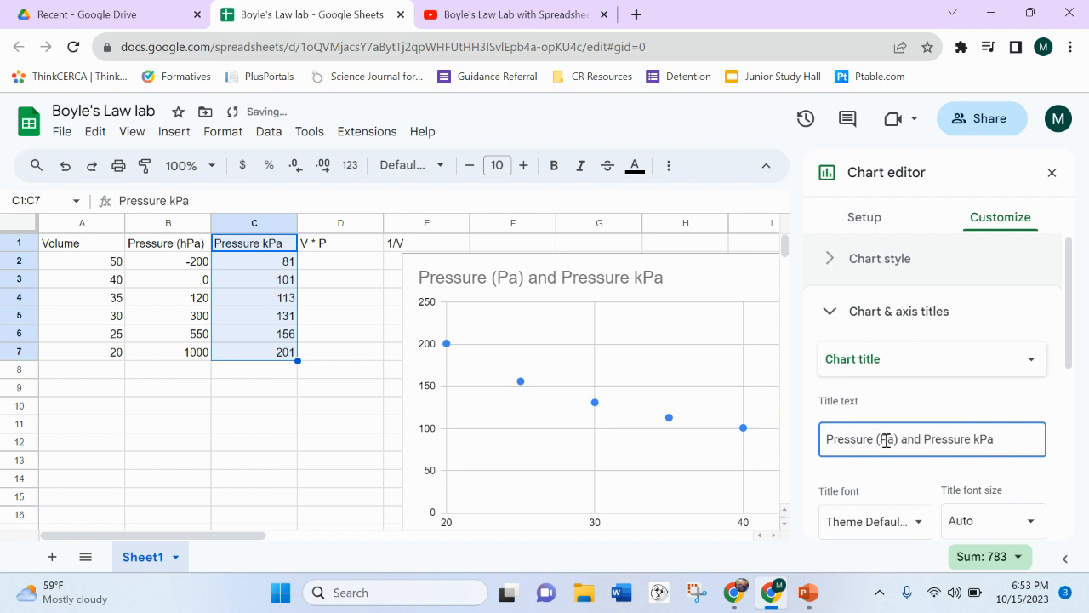
{"action": "type", "text": "k"}
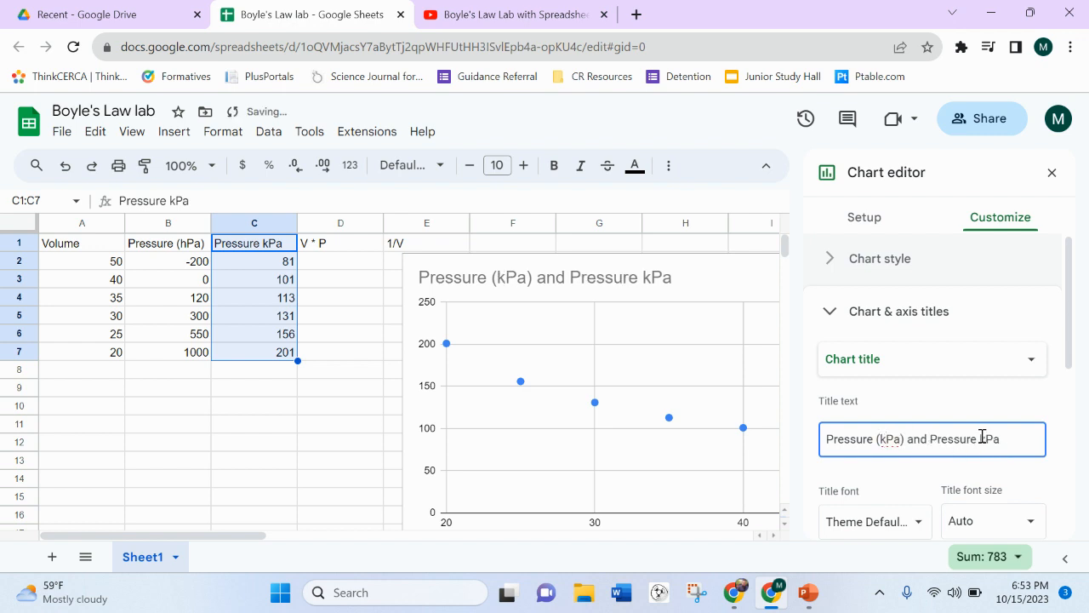
{"action": "left_click_drag", "start_coordinate": [908, 442], "coordinate": [1009, 443]}
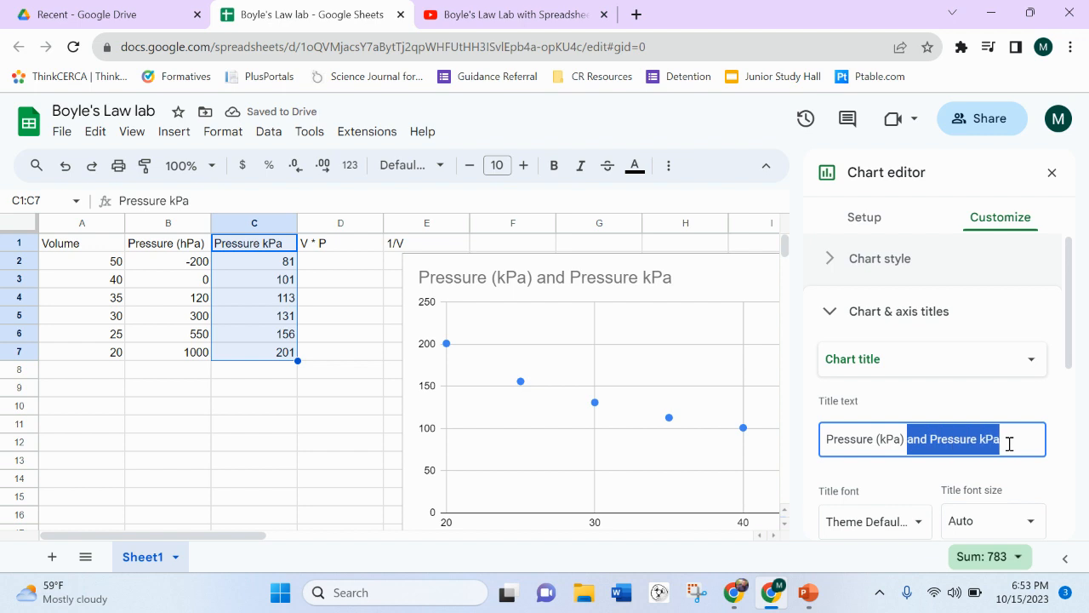
{"action": "type", "text": "vs. Vo"}
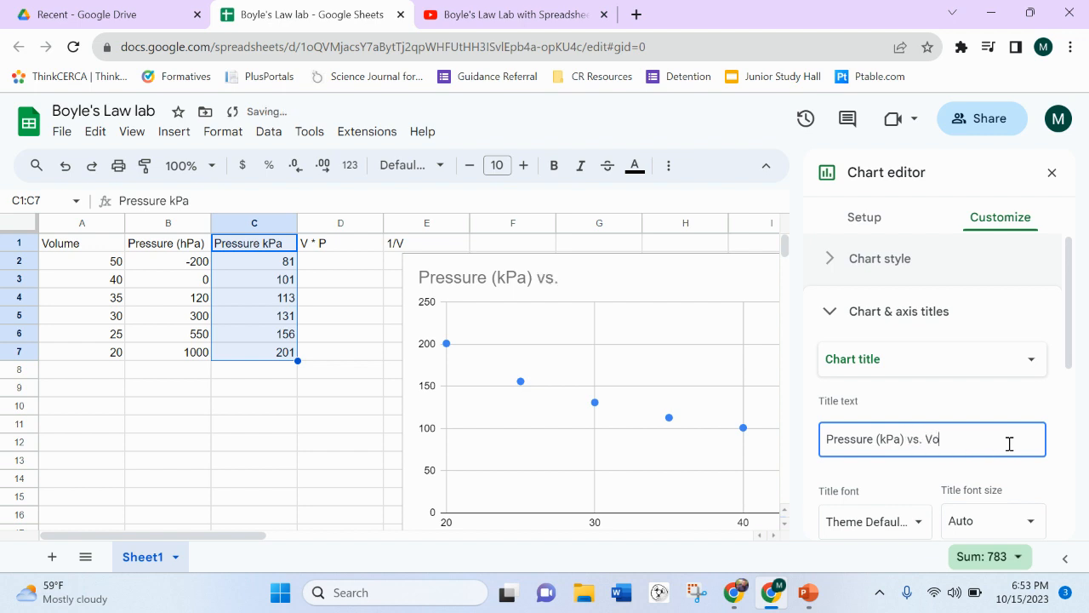
{"action": "type", "text": "lume (mL)"}
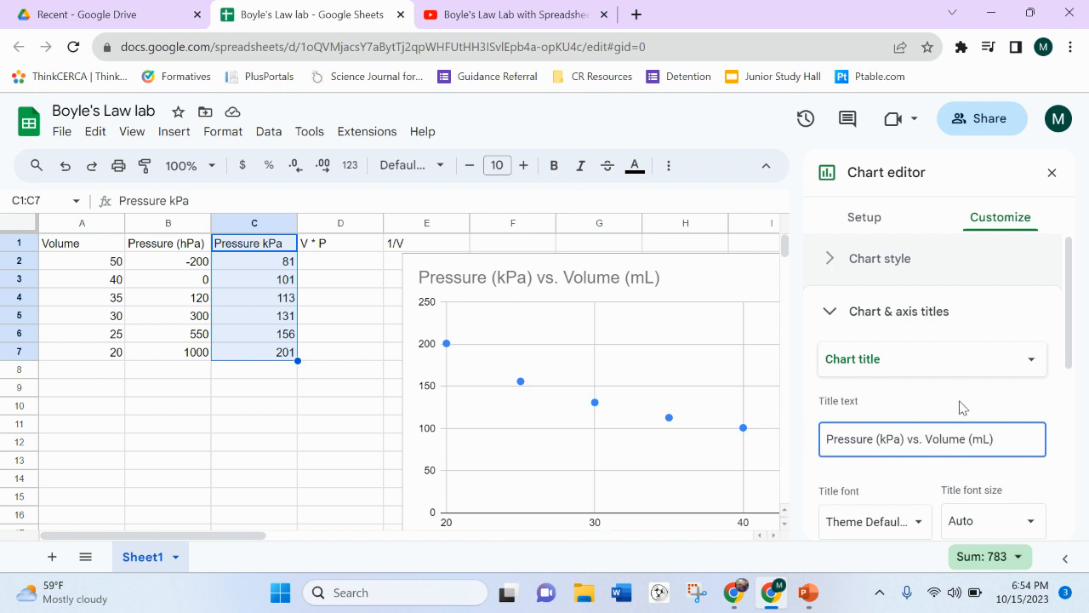
Set the chart's horizontal axis title to "Volume (mL)".
{"action": "scroll", "coordinate": [961, 405], "scroll_direction": "down", "scroll_amount": 2}
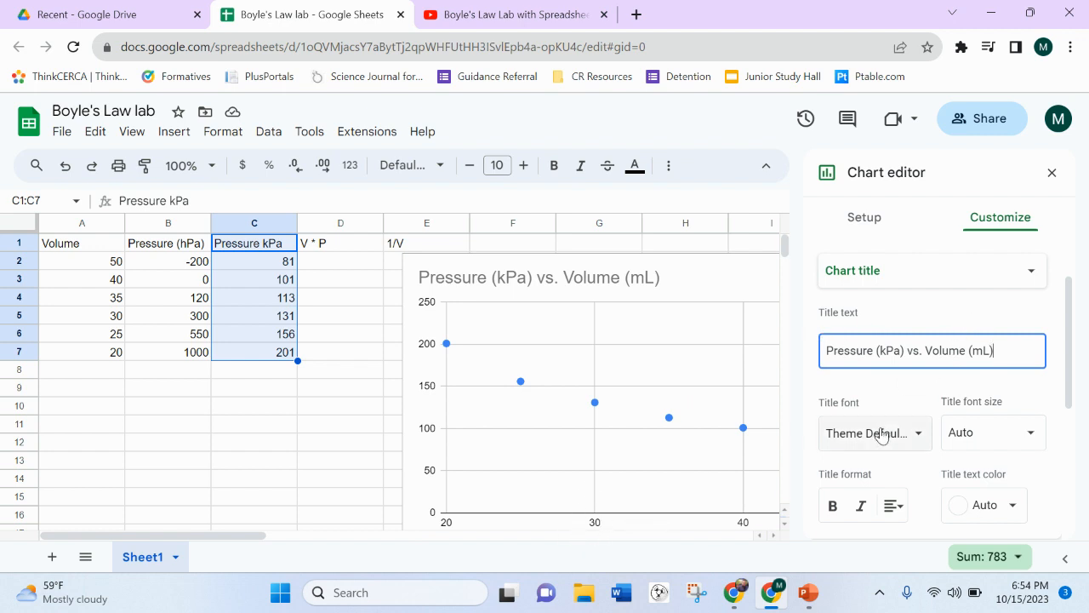
{"action": "scroll", "coordinate": [881, 433], "scroll_direction": "down", "scroll_amount": 3}
{"action": "scroll", "coordinate": [881, 434], "scroll_direction": "up", "scroll_amount": 3}
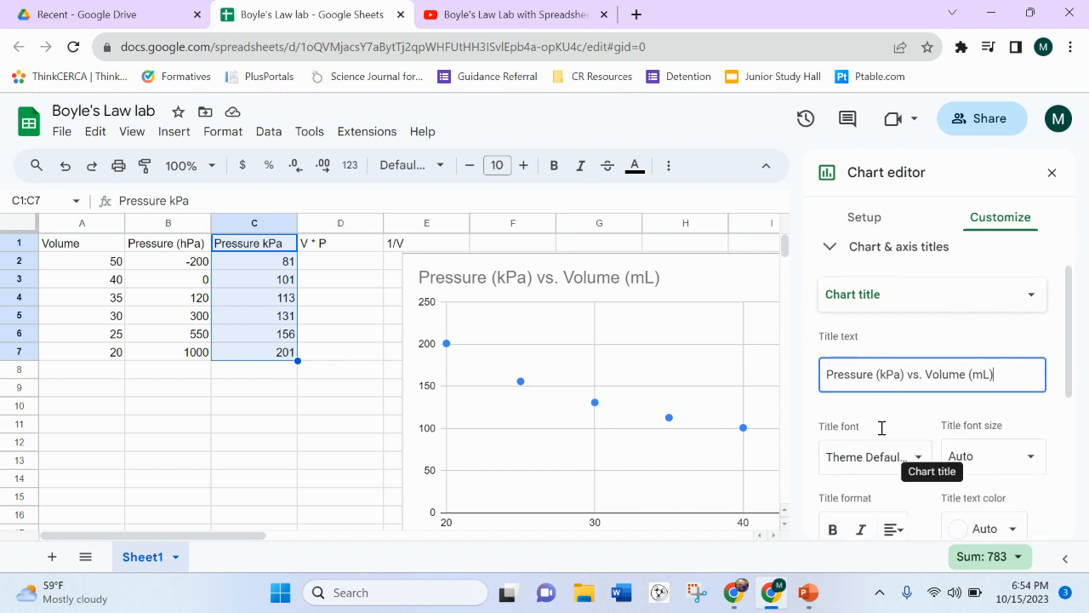
{"action": "left_click", "coordinate": [1031, 296]}
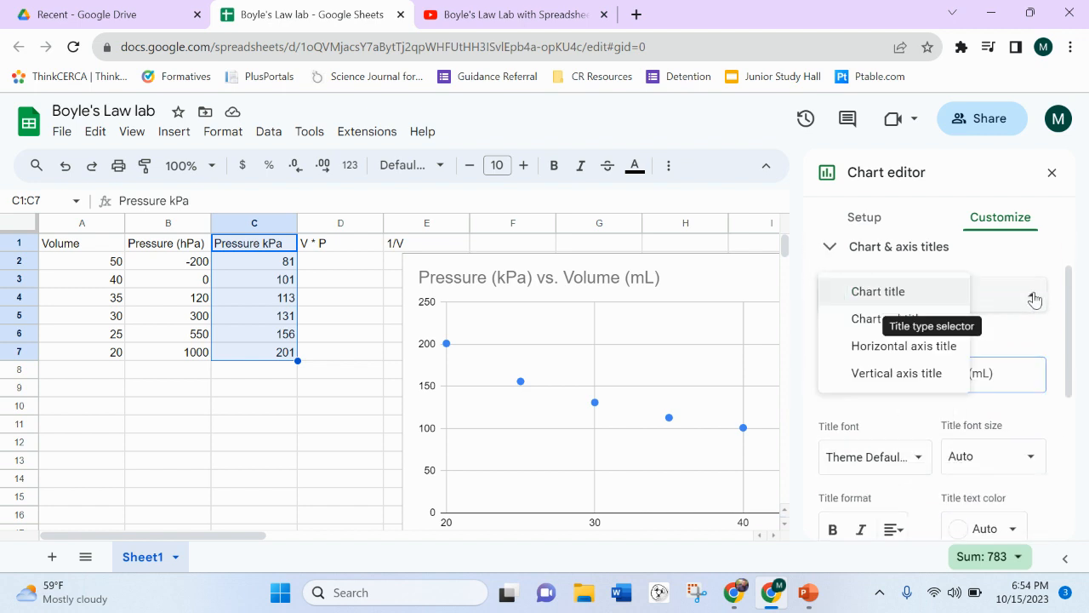
{"action": "left_click", "coordinate": [880, 347]}
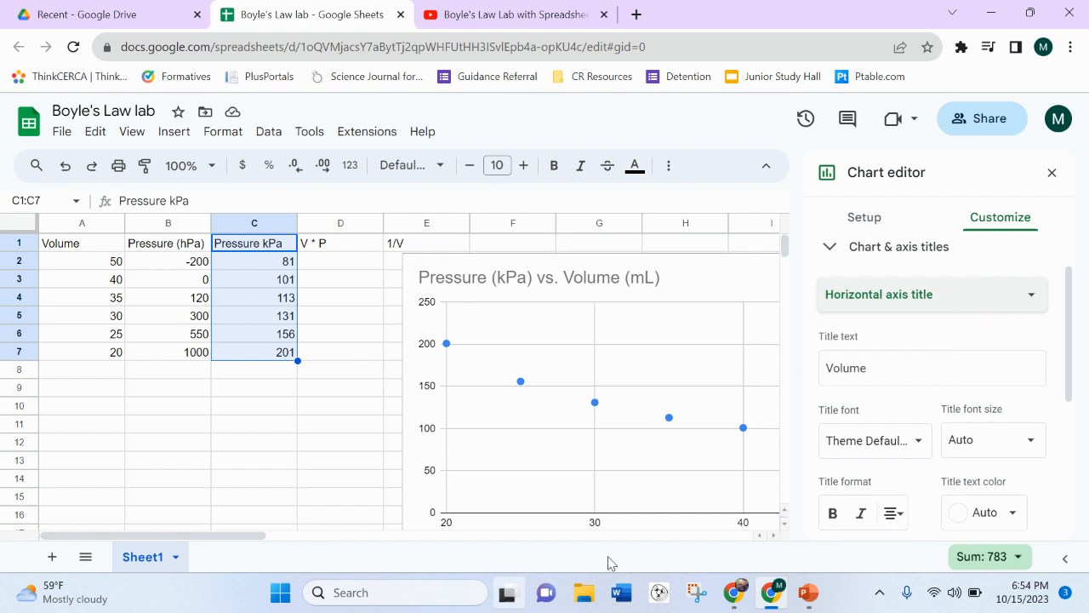
{"action": "scroll", "coordinate": [904, 385], "scroll_direction": "down", "scroll_amount": 1}
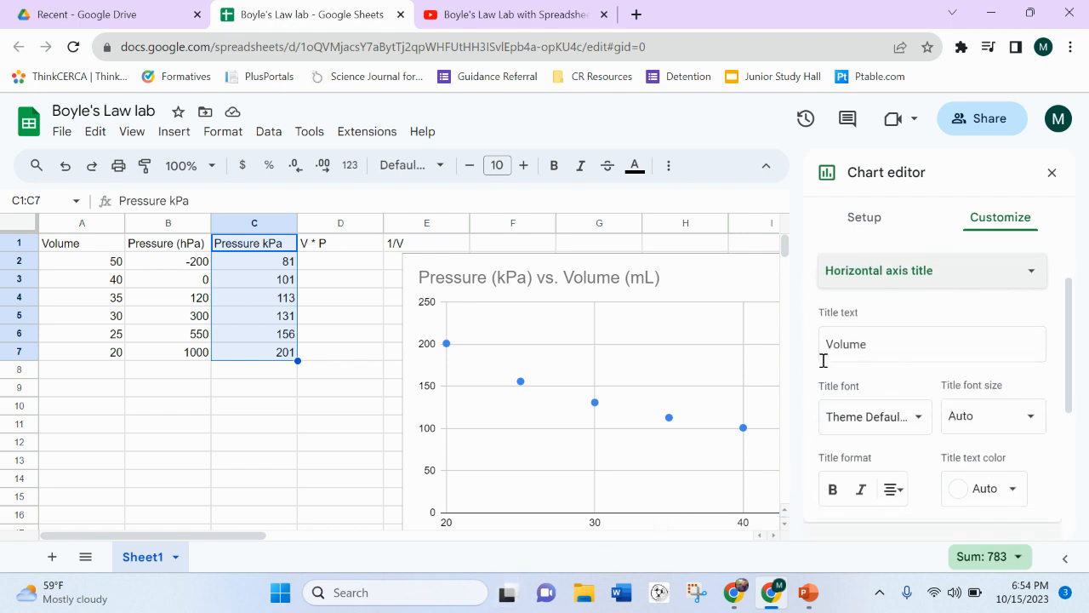
{"action": "left_click", "coordinate": [892, 355]}
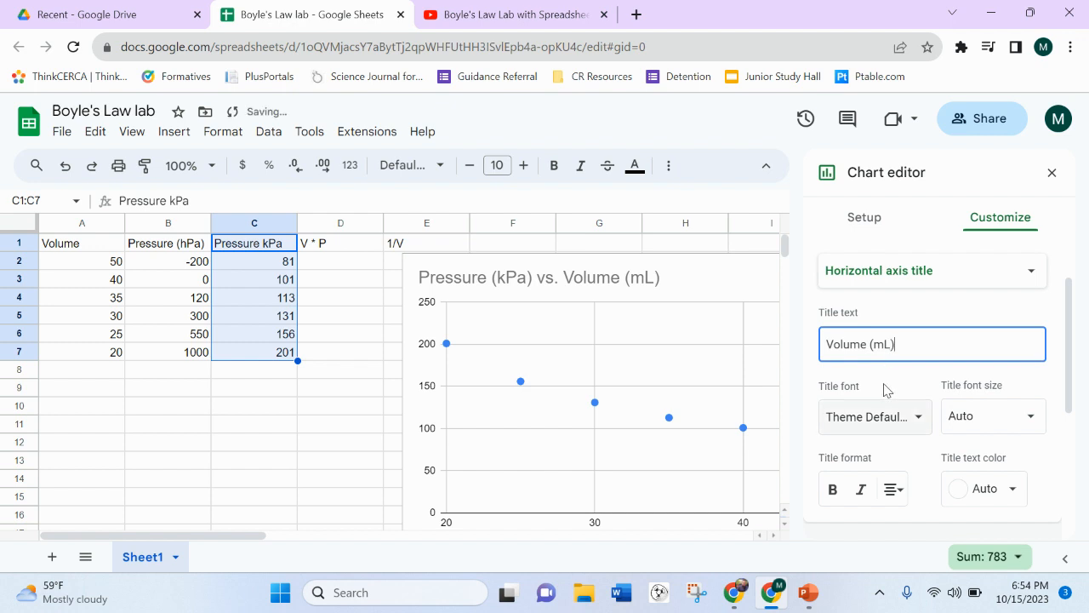
{"action": "left_click", "coordinate": [885, 393]}
{"action": "scroll", "coordinate": [691, 447], "scroll_direction": "down", "scroll_amount": 1}
{"action": "scroll", "coordinate": [691, 446], "scroll_direction": "down", "scroll_amount": 1}
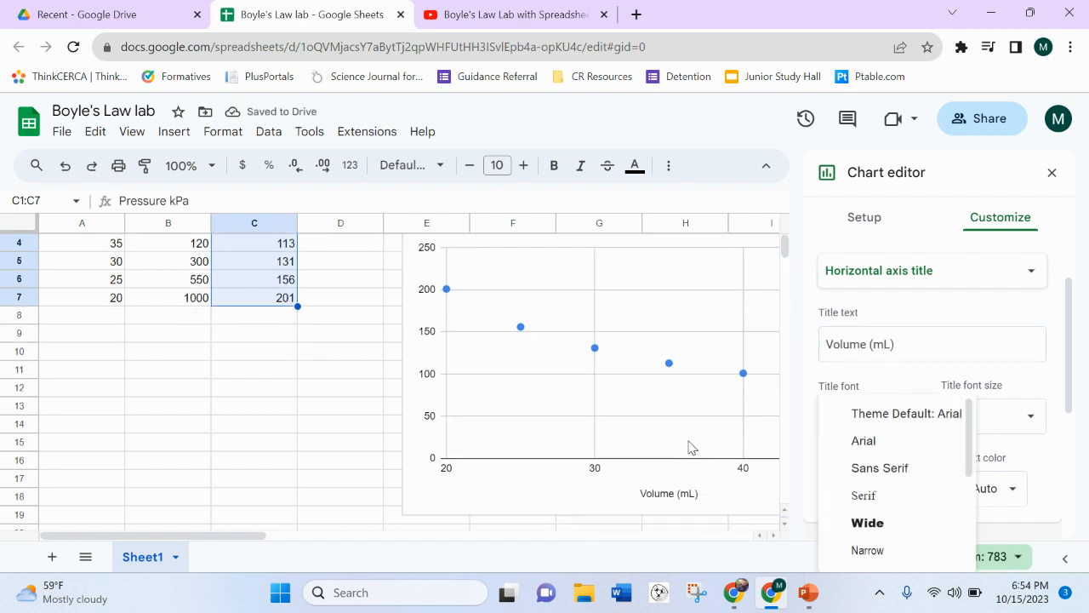
Set the chart's vertical axis title to "Pressure (kPa)".
{"action": "left_click", "coordinate": [924, 279]}
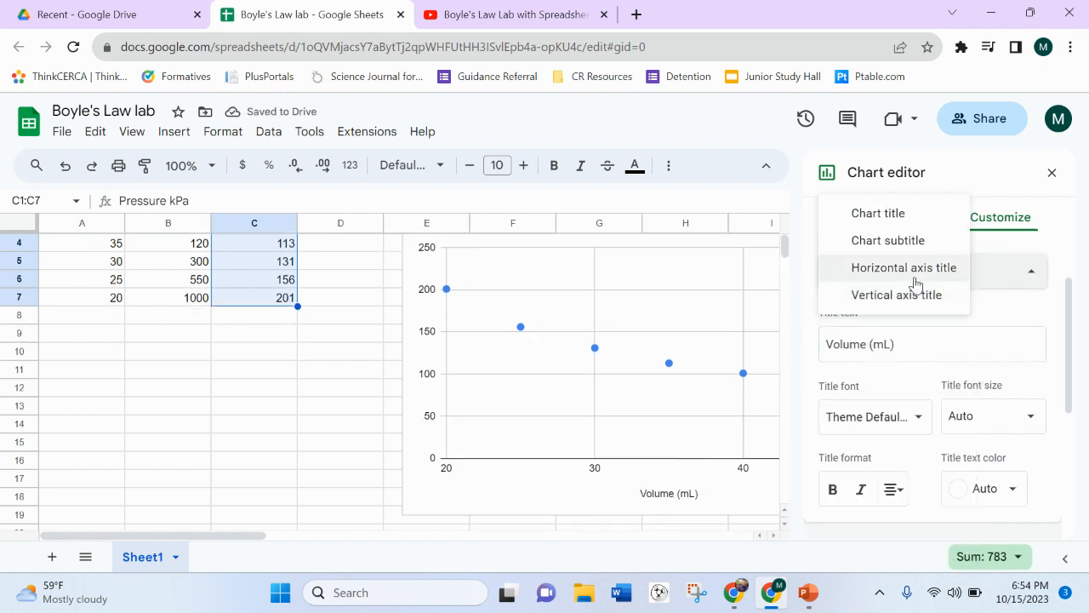
{"action": "left_click", "coordinate": [912, 300]}
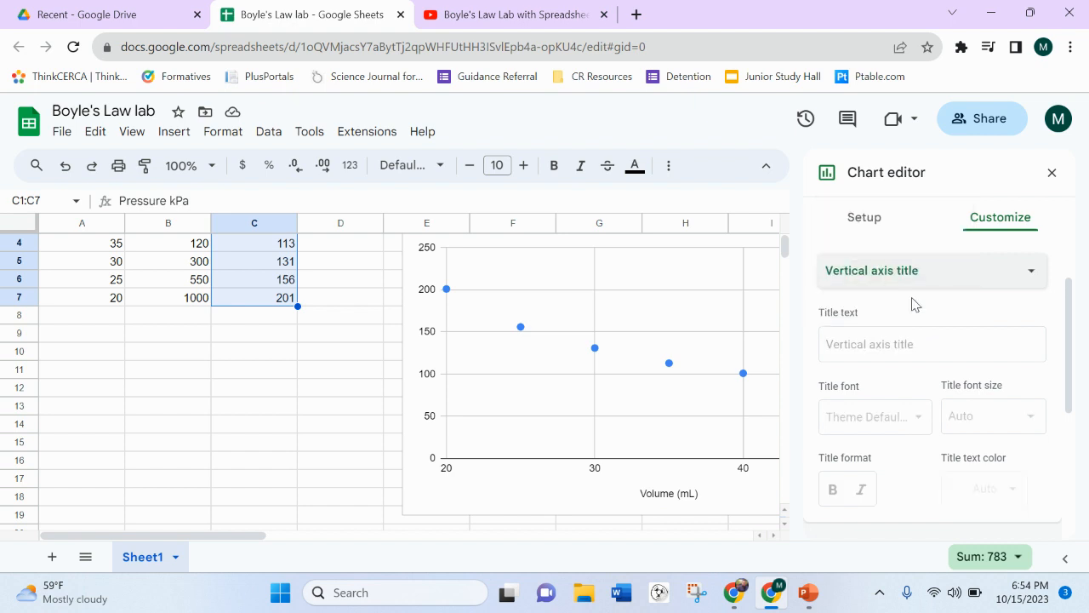
{"action": "left_click", "coordinate": [864, 347]}
{"action": "type", "text": "Pressure (kPa"}
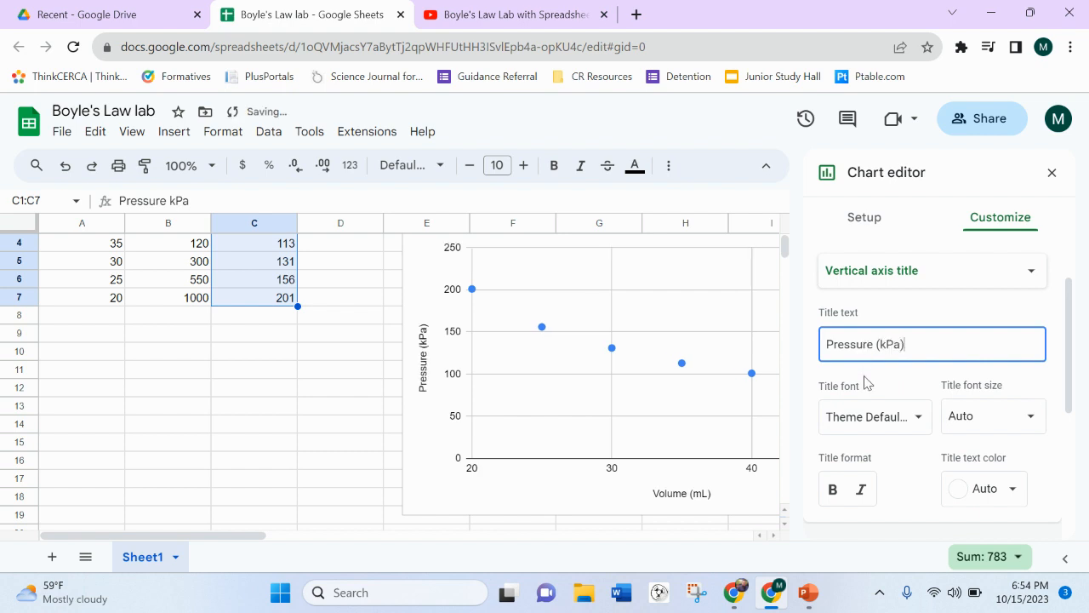
{"action": "left_click", "coordinate": [864, 376]}
{"action": "scroll", "coordinate": [659, 412], "scroll_direction": "up", "scroll_amount": 1}
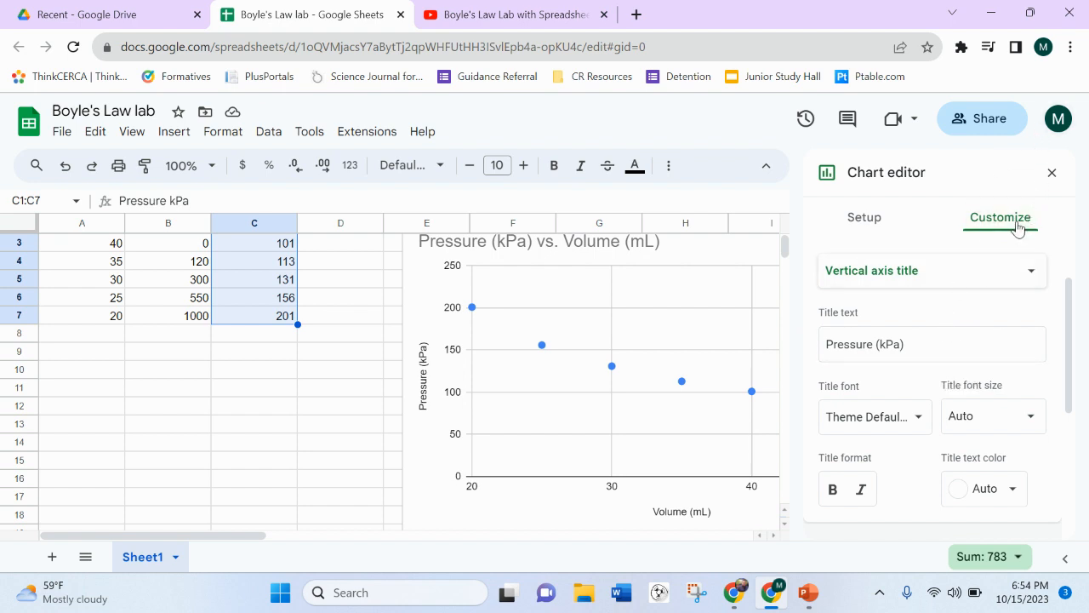
Set the horizontal axis range of the chart to a minimum of 0 and a maximum of 55.
{"action": "scroll", "coordinate": [1048, 388], "scroll_direction": "down", "scroll_amount": 2}
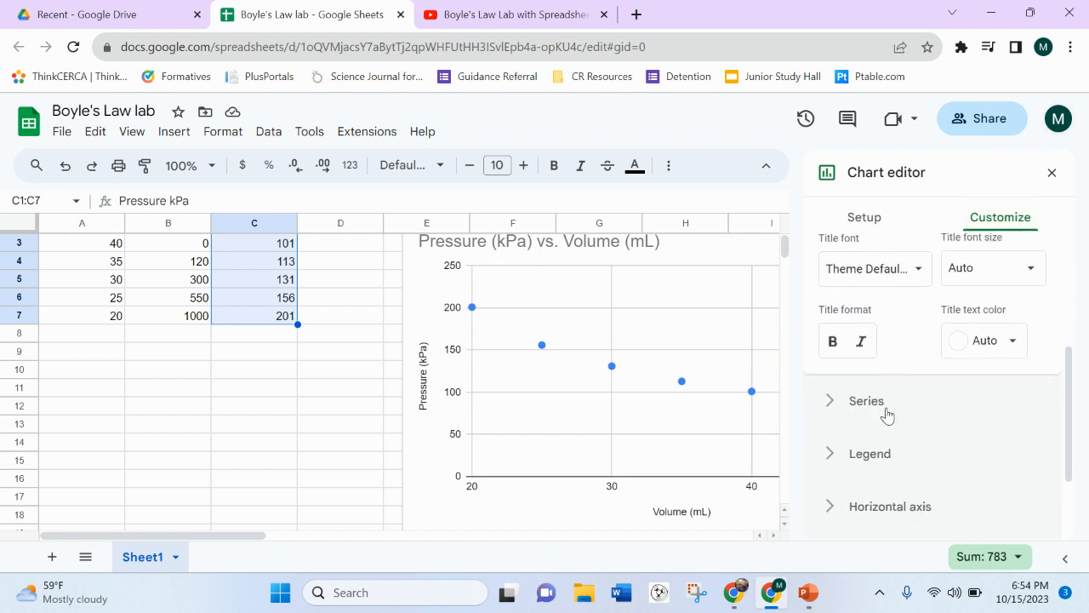
{"action": "scroll", "coordinate": [942, 440], "scroll_direction": "down", "scroll_amount": 1}
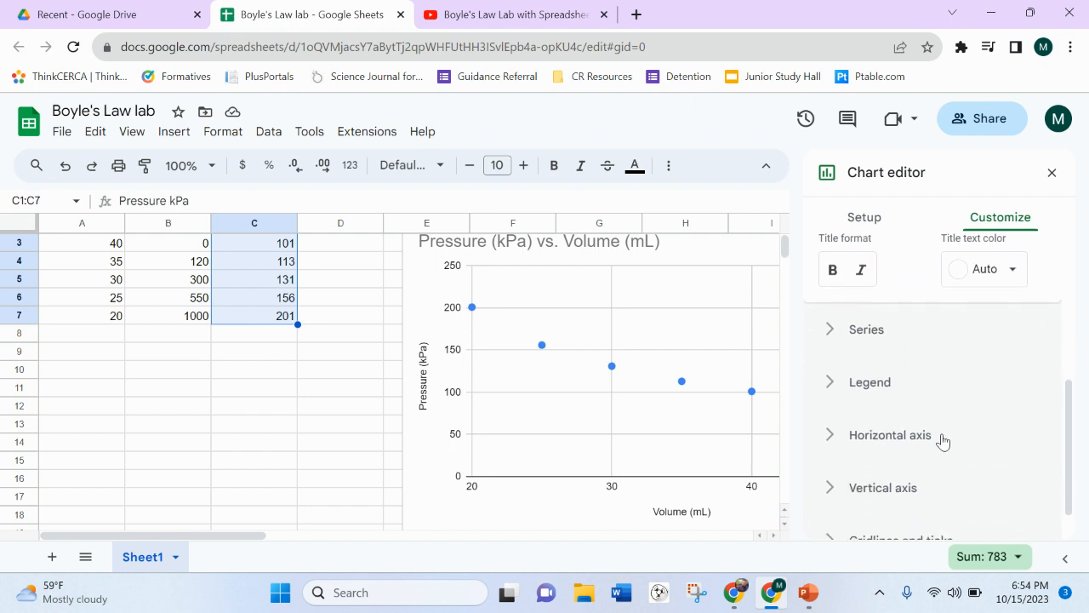
{"action": "scroll", "coordinate": [941, 440], "scroll_direction": "down", "scroll_amount": 1}
{"action": "left_click", "coordinate": [828, 387]}
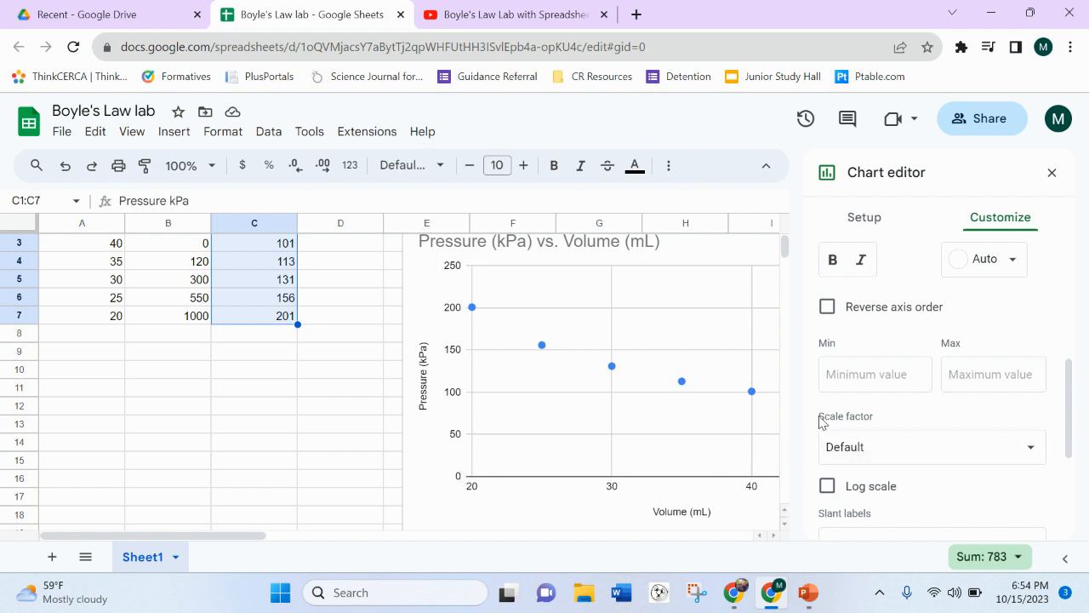
{"action": "left_click", "coordinate": [881, 374]}
{"action": "type", "text": "0"}
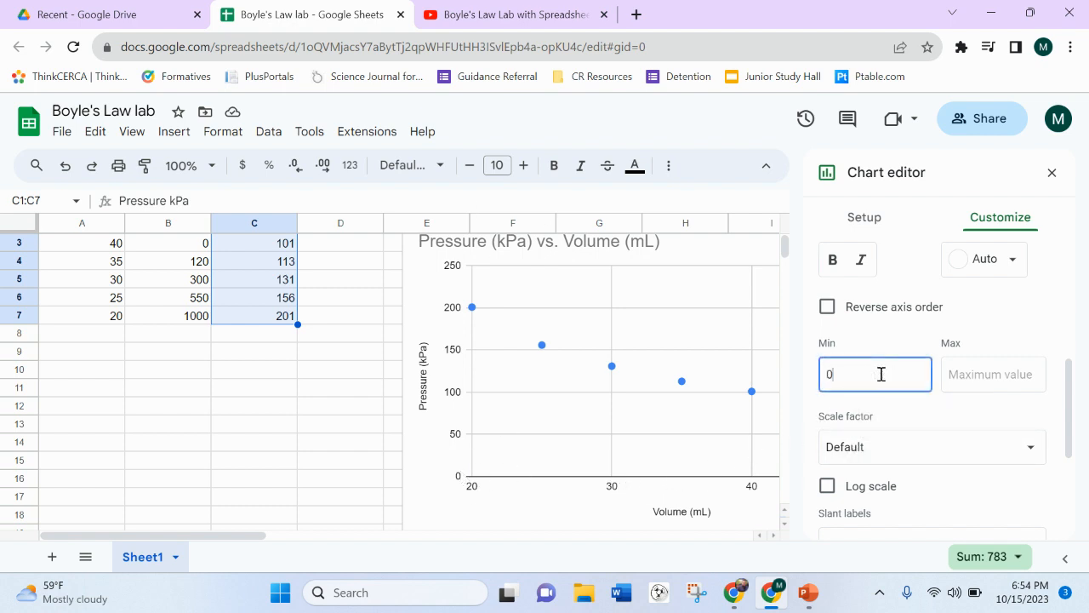
{"action": "left_click", "coordinate": [964, 379]}
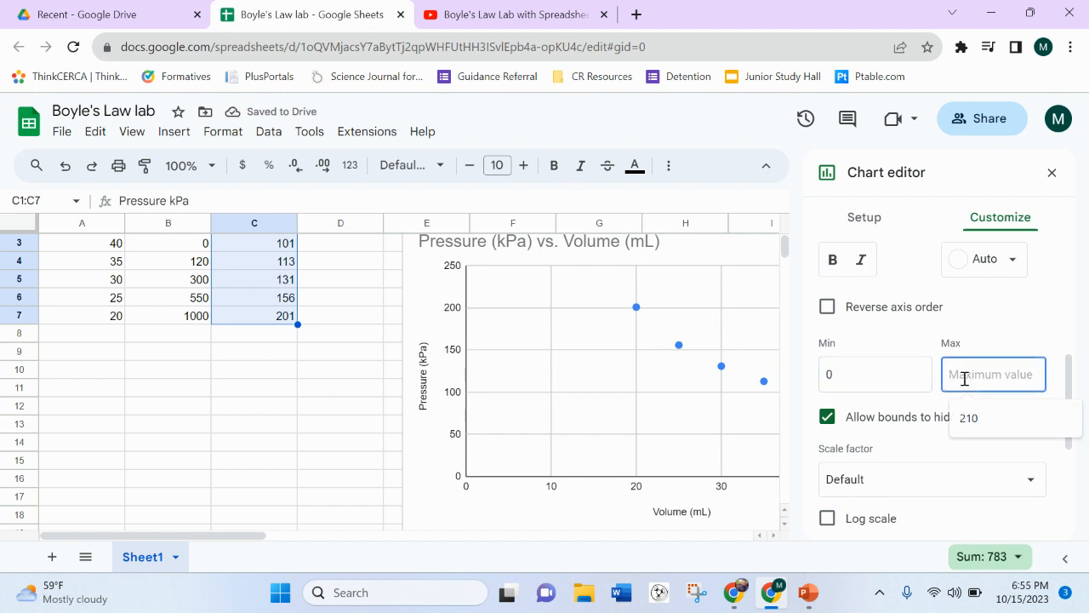
{"action": "type", "text": "55"}
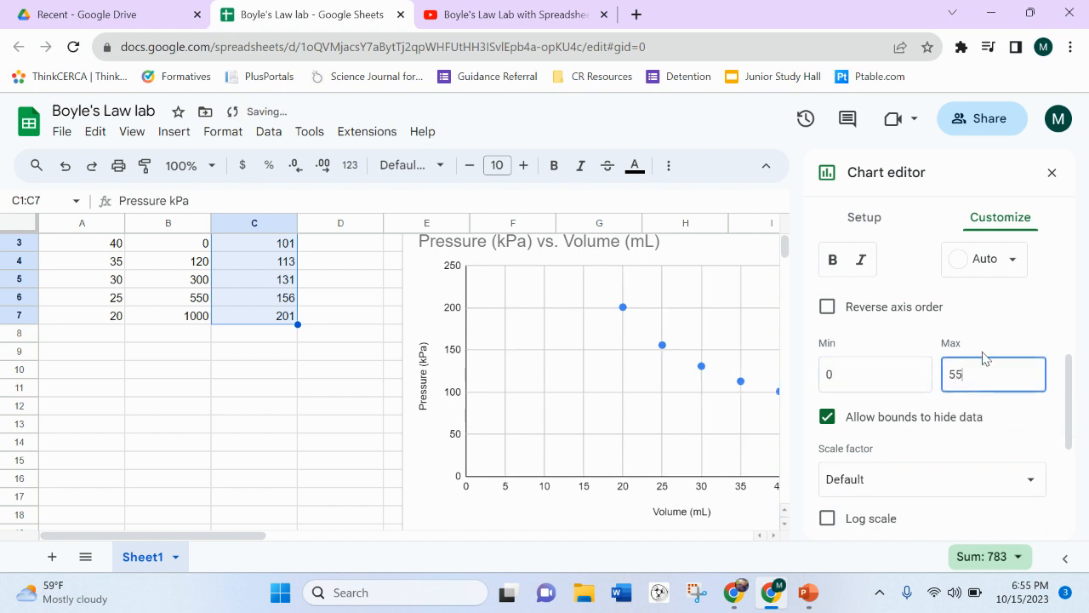
{"action": "left_click", "coordinate": [980, 312]}
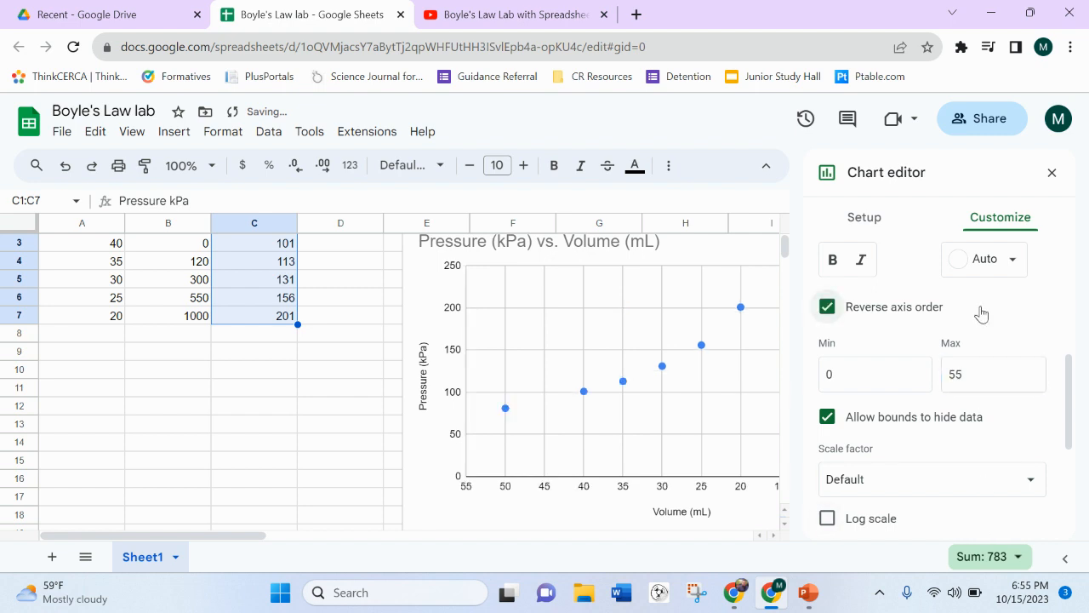
{"action": "left_click", "coordinate": [1052, 174]}
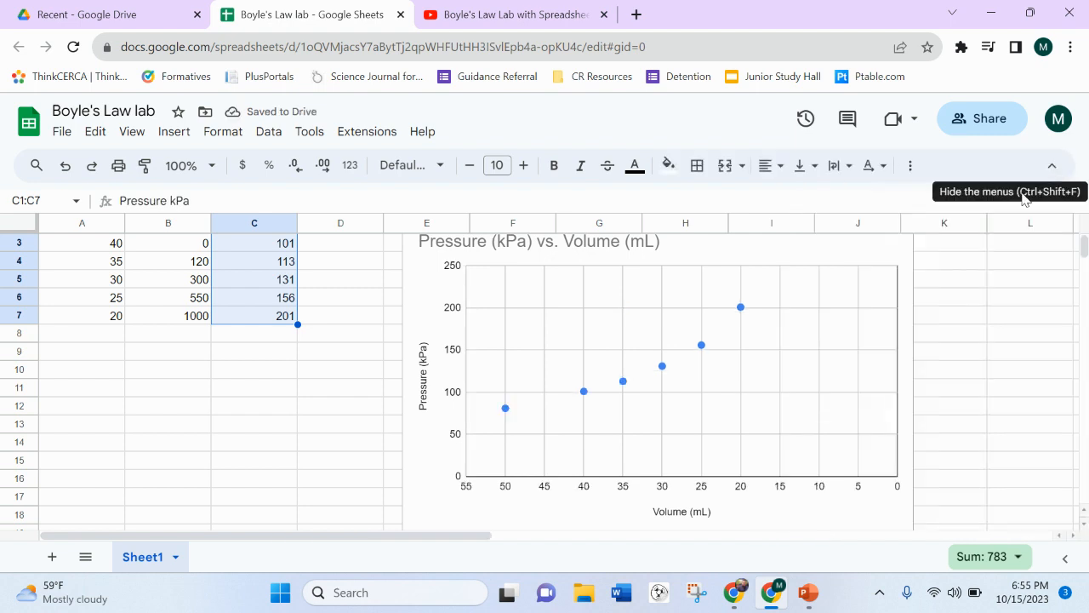
{"action": "left_click", "coordinate": [65, 167]}
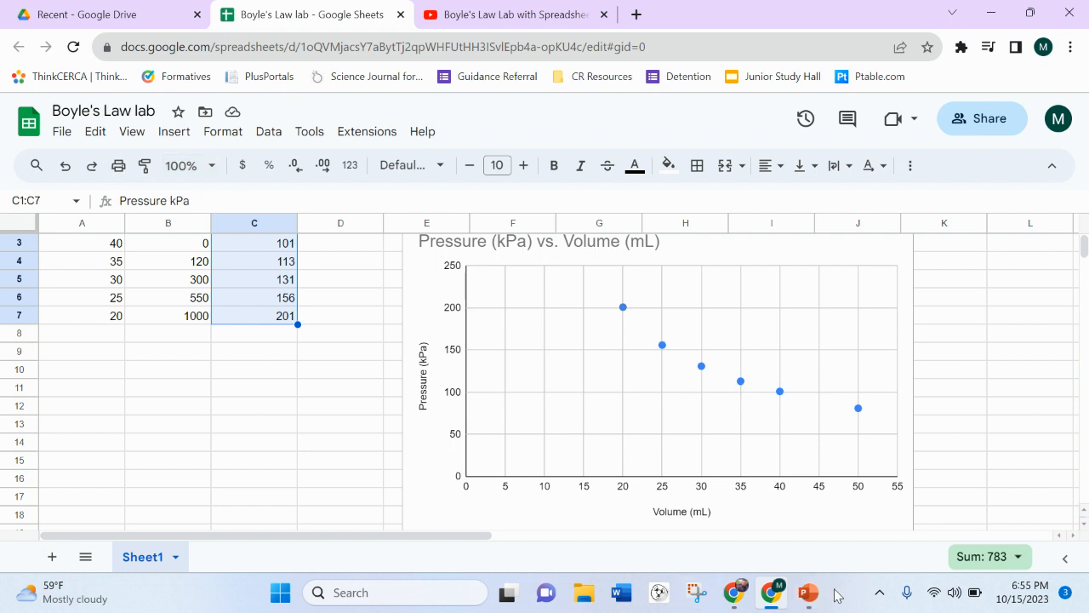
Switch to PowerPoint, examine the graphs on slide 14 about Boyle's Law, and return to the Boyle's Law lab spreadsheet.
{"action": "left_click", "coordinate": [809, 592]}
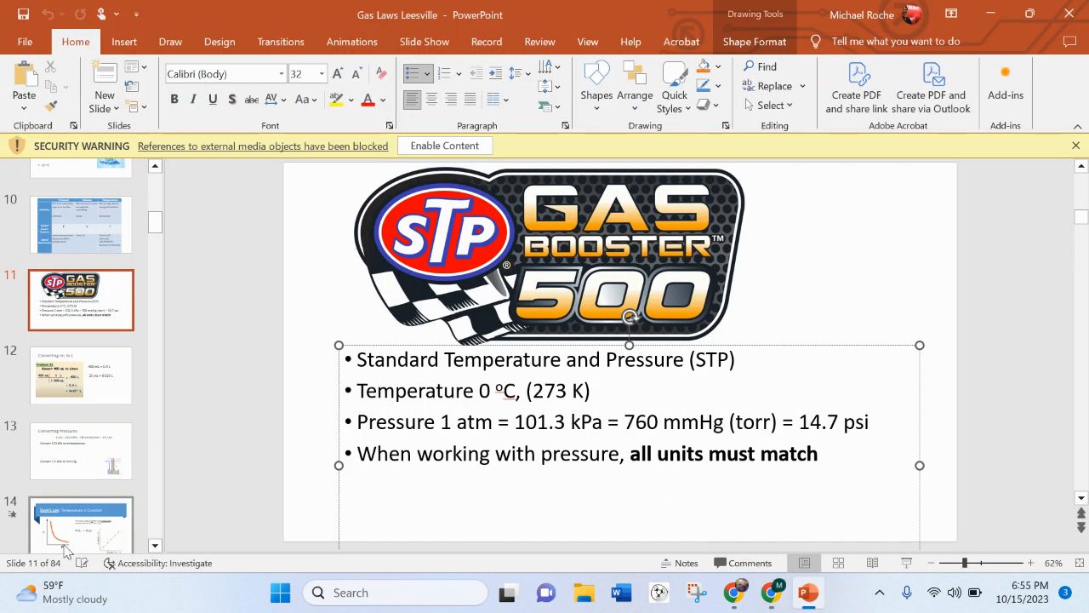
{"action": "left_click", "coordinate": [81, 523]}
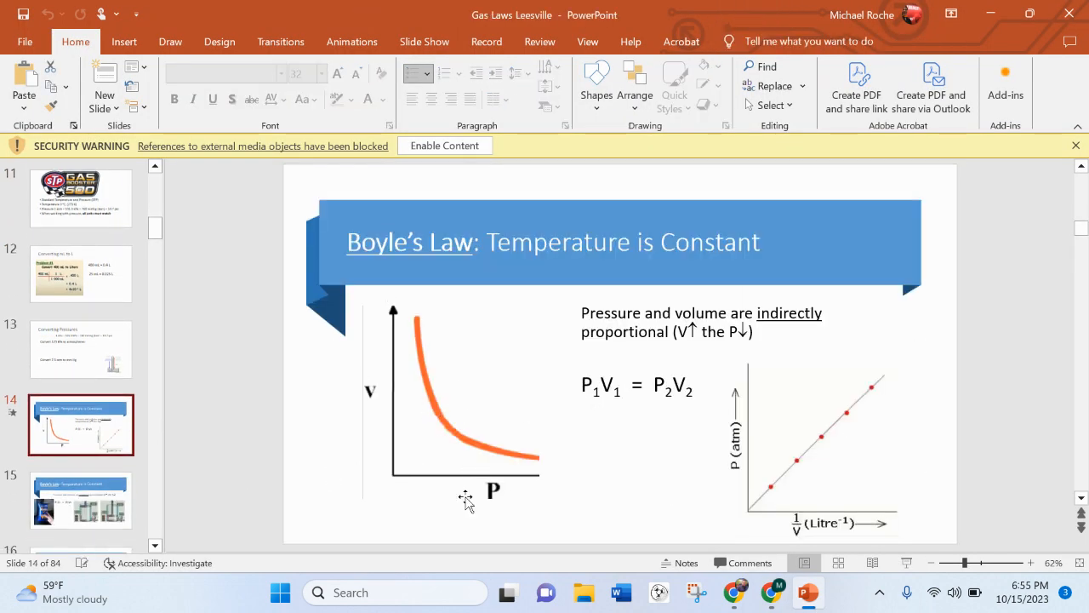
{"action": "left_click", "coordinate": [771, 593]}
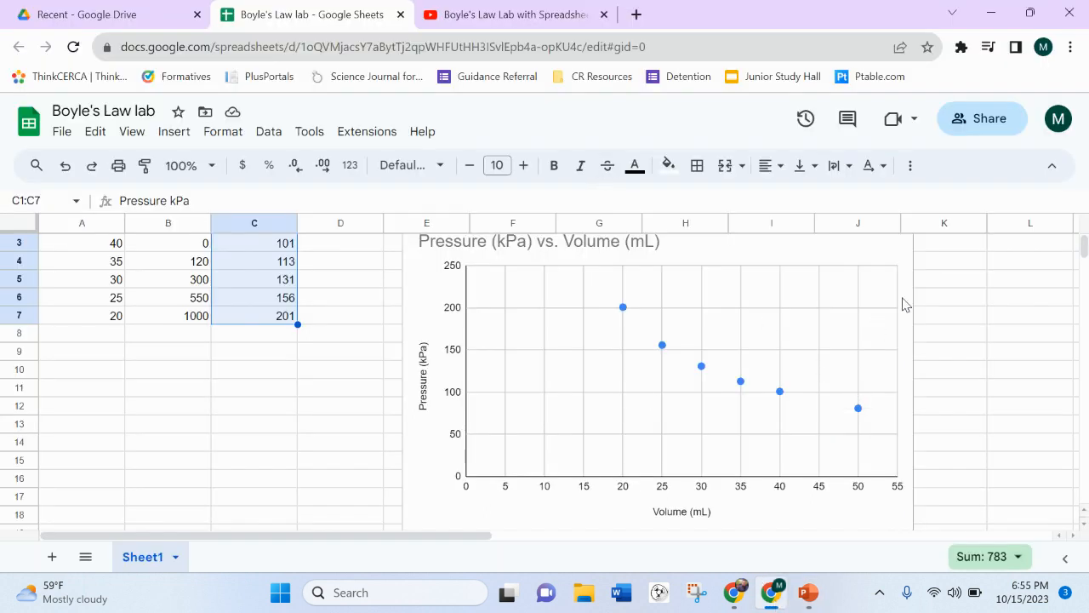
{"action": "left_click", "coordinate": [807, 255]}
{"action": "scroll", "coordinate": [807, 255], "scroll_direction": "up", "scroll_amount": 1}
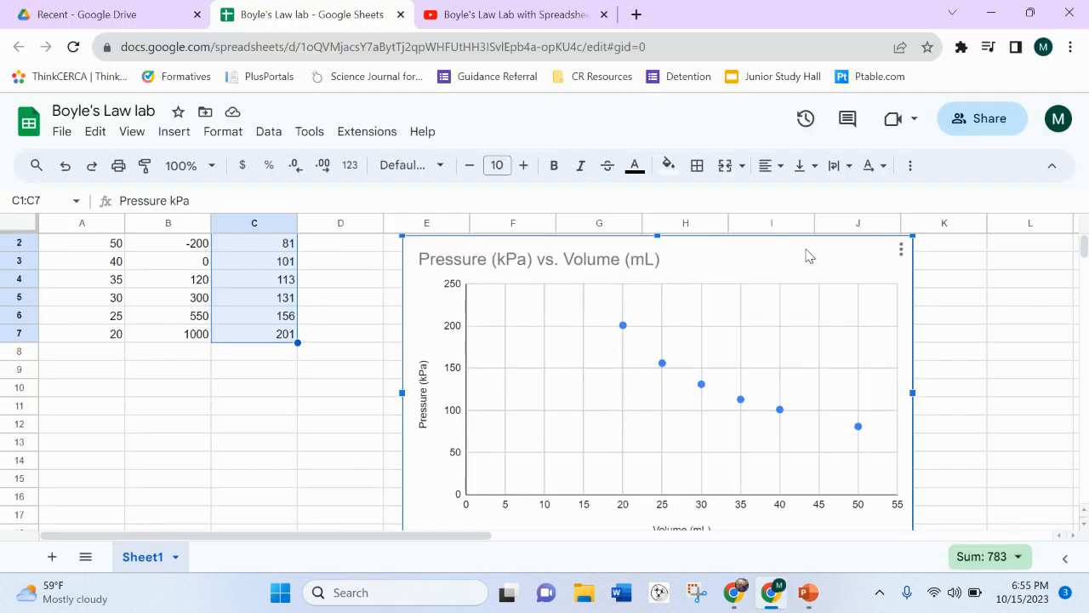
{"action": "left_click", "coordinate": [901, 250]}
{"action": "left_click", "coordinate": [909, 275]}
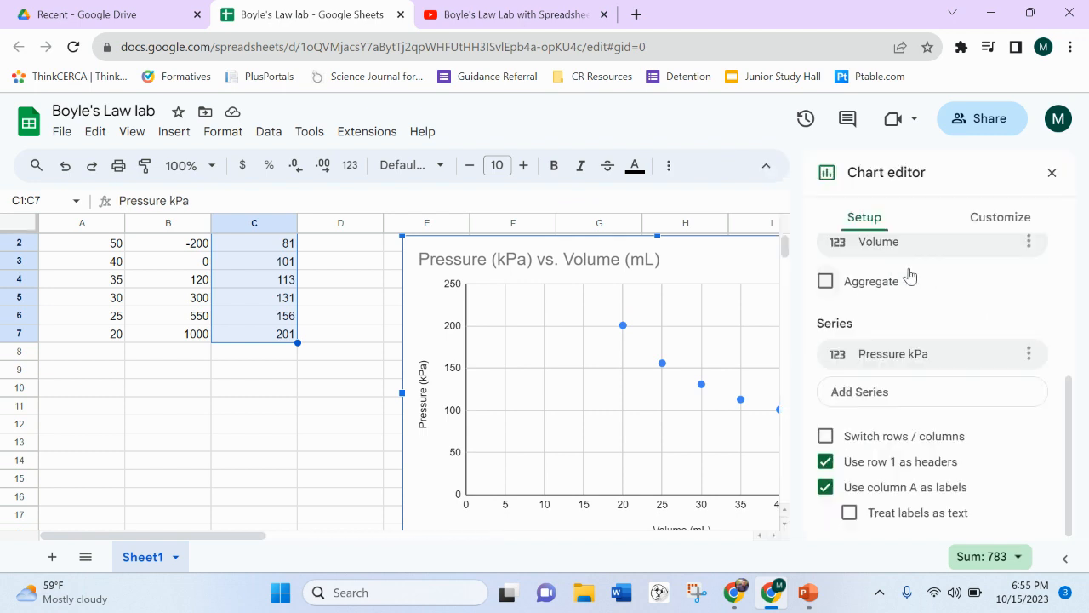
{"action": "left_click", "coordinate": [991, 225]}
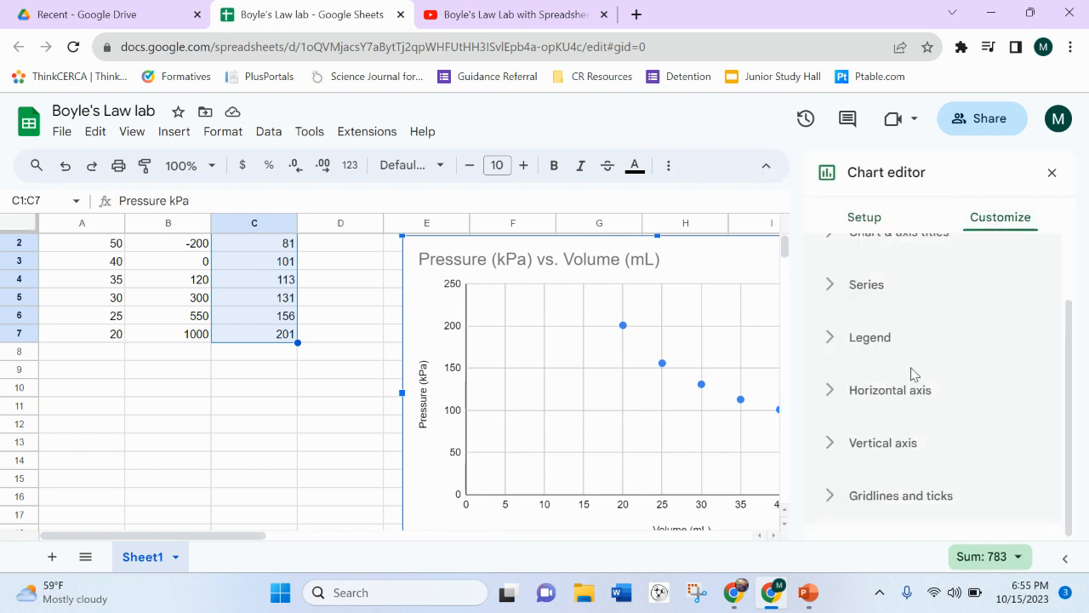
{"action": "scroll", "coordinate": [856, 442], "scroll_direction": "up", "scroll_amount": 1}
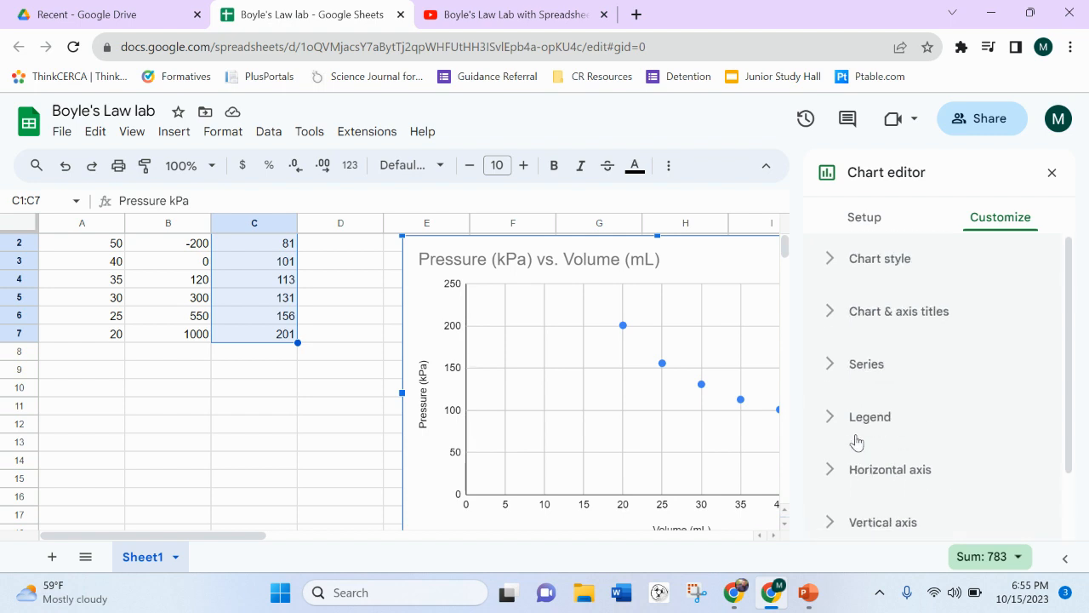
{"action": "left_click", "coordinate": [826, 374]}
{"action": "scroll", "coordinate": [907, 414], "scroll_direction": "down", "scroll_amount": 6}
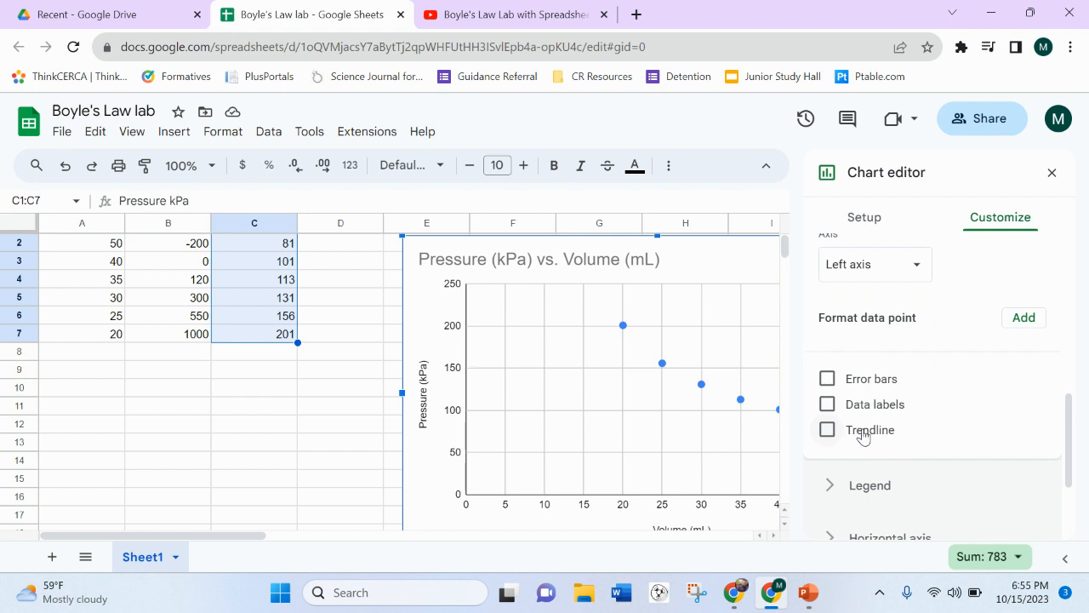
{"action": "scroll", "coordinate": [860, 434], "scroll_direction": "up", "scroll_amount": 6}
{"action": "left_click", "coordinate": [828, 365]}
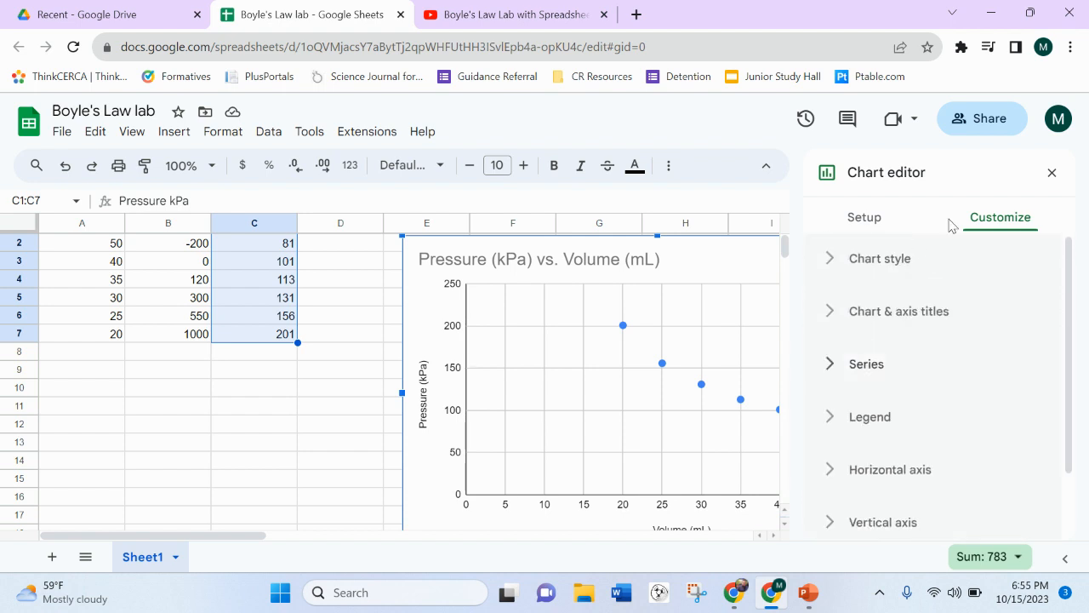
{"action": "left_click", "coordinate": [1049, 173]}
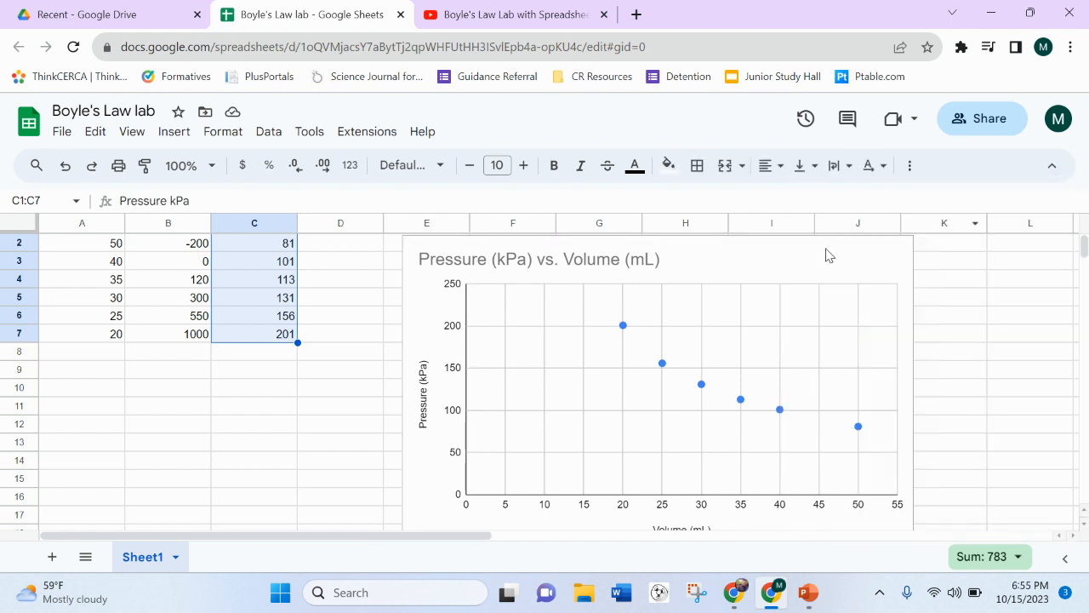
Add a trendline to the Pressure kPa series of the scatter chart.
{"action": "left_click", "coordinate": [903, 253]}
{"action": "left_click", "coordinate": [902, 253]}
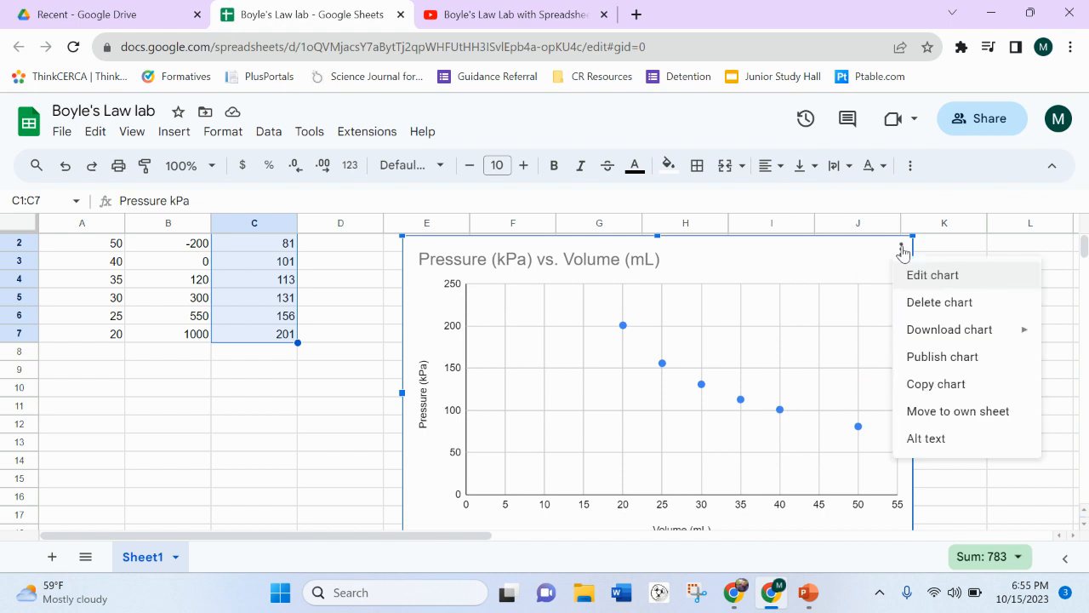
{"action": "left_click", "coordinate": [908, 275]}
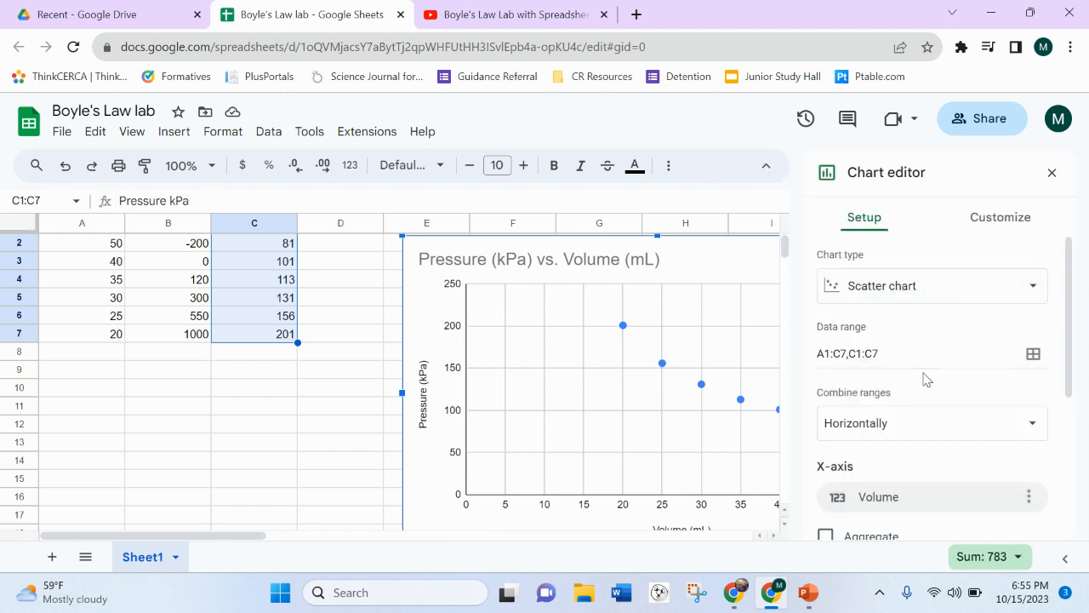
{"action": "scroll", "coordinate": [927, 374], "scroll_direction": "down", "scroll_amount": 3}
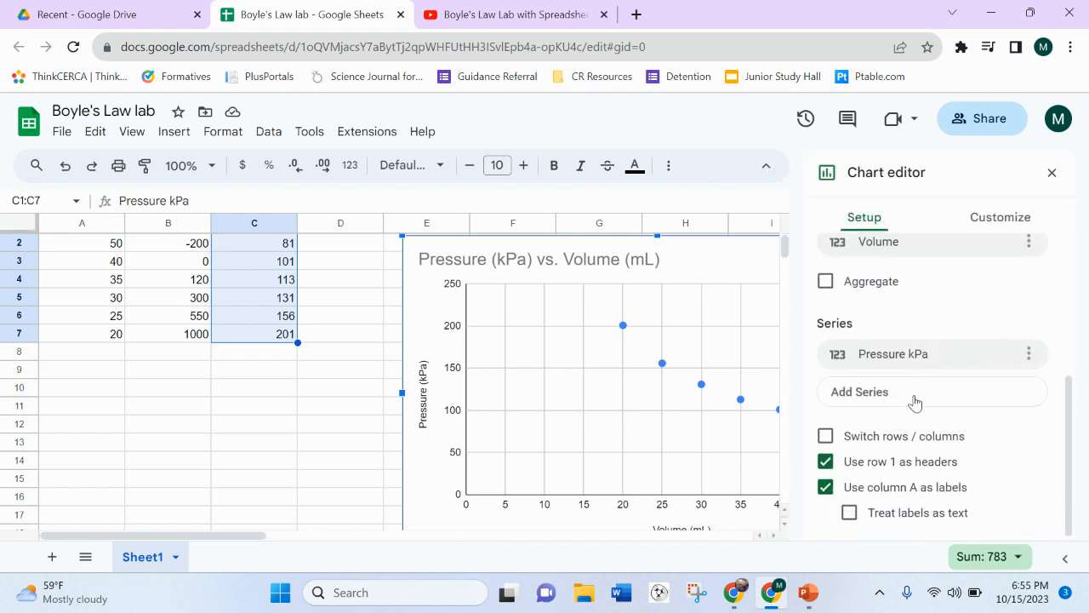
{"action": "scroll", "coordinate": [914, 403], "scroll_direction": "up", "scroll_amount": 5}
{"action": "left_click", "coordinate": [992, 221]}
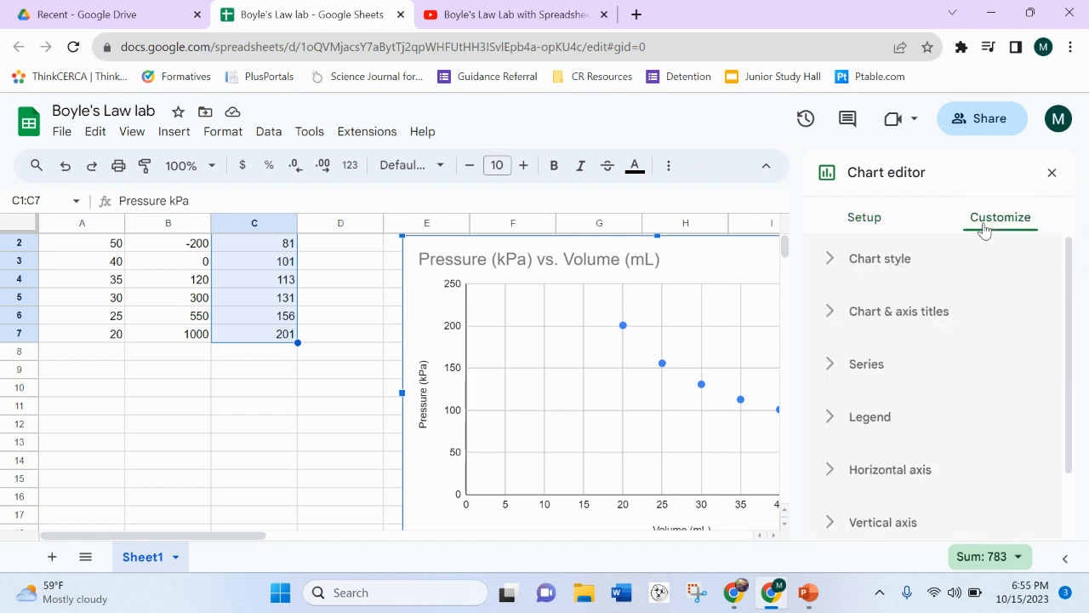
{"action": "left_click", "coordinate": [900, 376]}
{"action": "scroll", "coordinate": [900, 408], "scroll_direction": "down", "scroll_amount": 5}
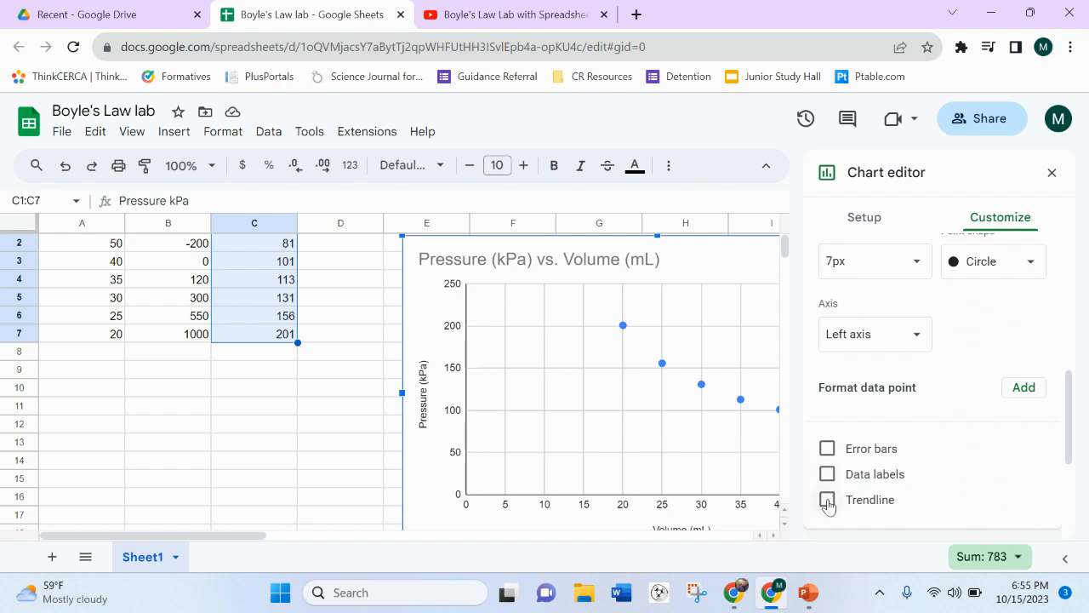
{"action": "left_click", "coordinate": [827, 501]}
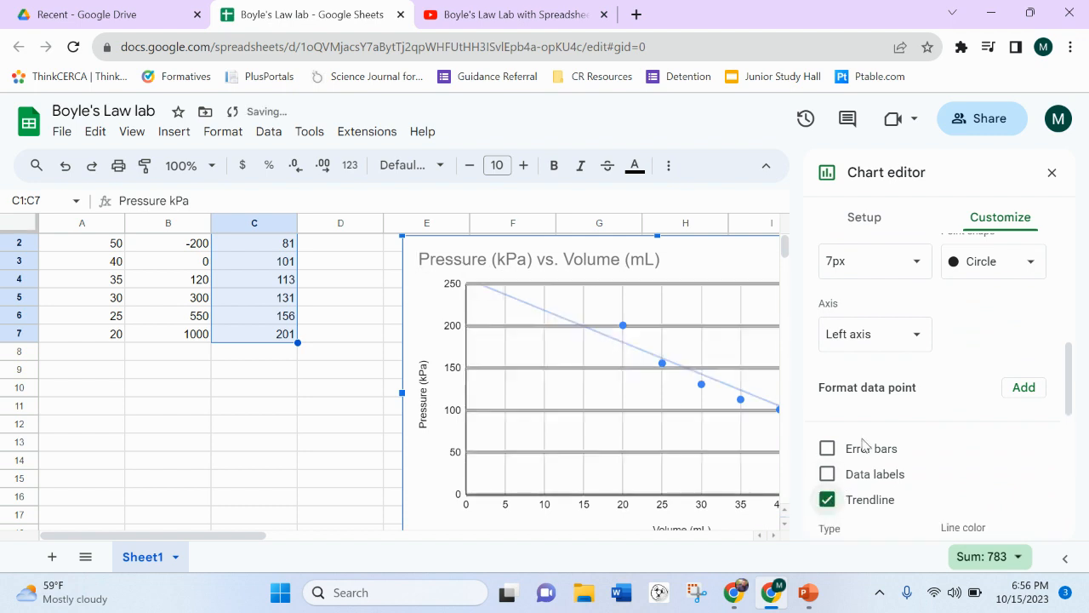
{"action": "scroll", "coordinate": [985, 479], "scroll_direction": "down", "scroll_amount": 2}
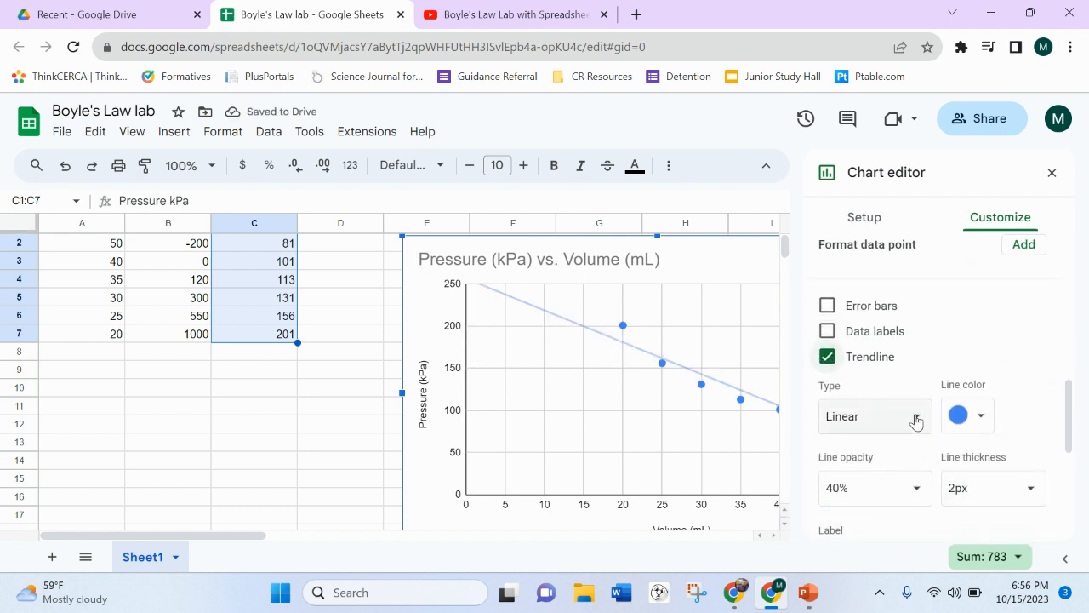
Check the Boyle's Law curve in PowerPoint, return to the spreadsheet, and try the Exponential trendline type.
{"action": "left_click", "coordinate": [808, 595]}
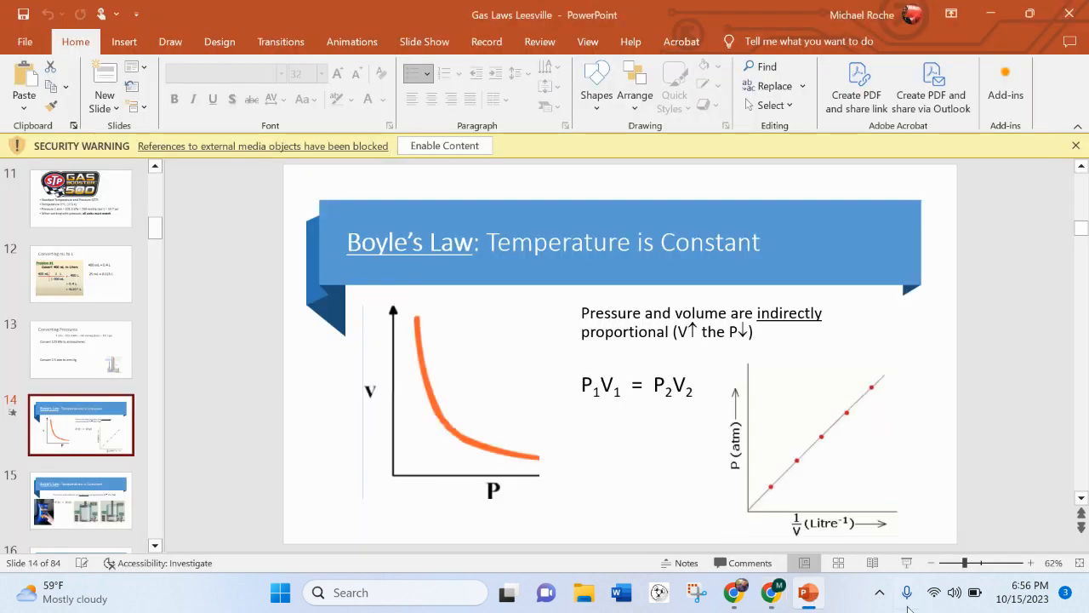
{"action": "left_click", "coordinate": [773, 595]}
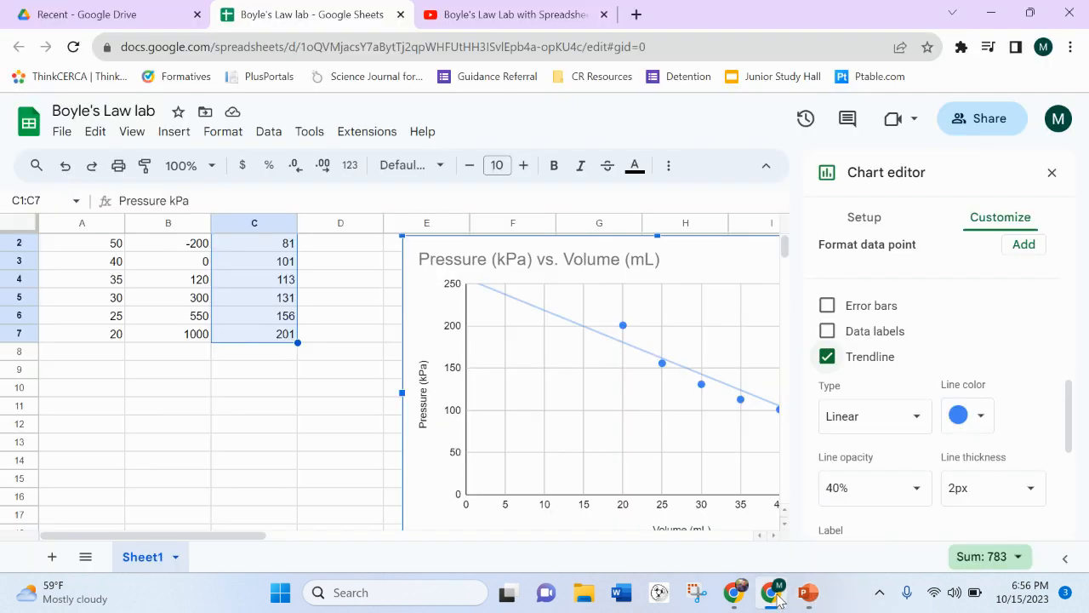
{"action": "left_click", "coordinate": [907, 421]}
{"action": "left_click", "coordinate": [905, 446]}
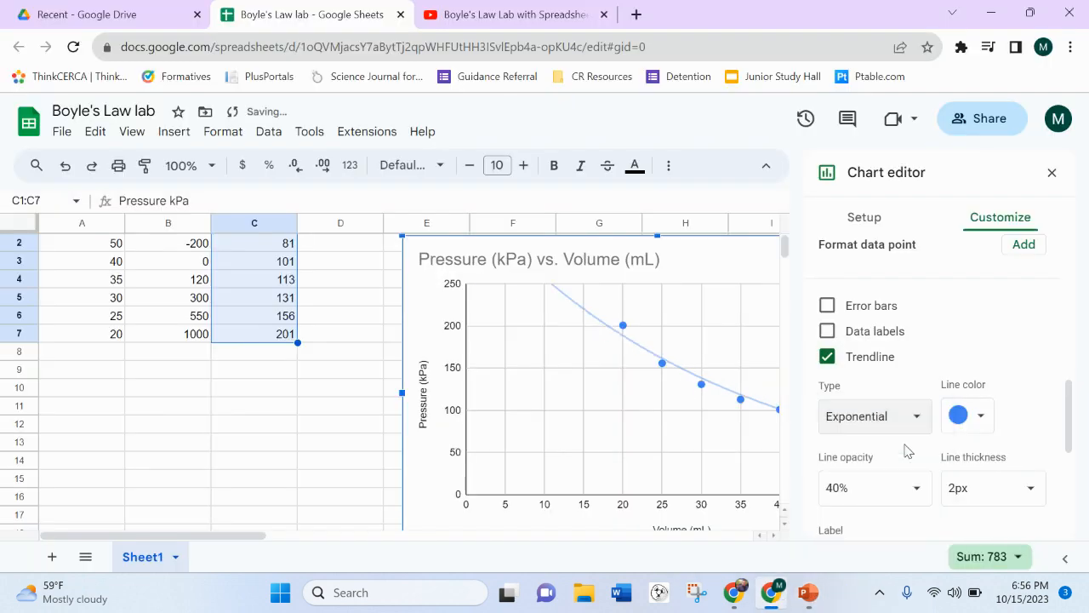
Set the trendline type to Polynomial and close the chart editor.
{"action": "left_click", "coordinate": [907, 422]}
{"action": "left_click", "coordinate": [904, 446]}
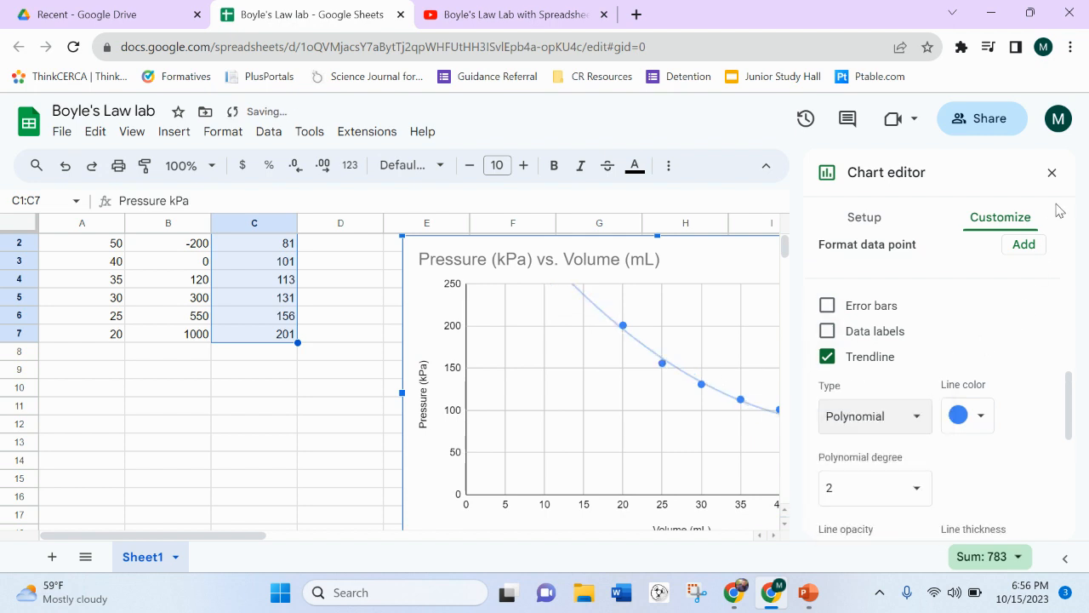
{"action": "left_click", "coordinate": [1051, 174]}
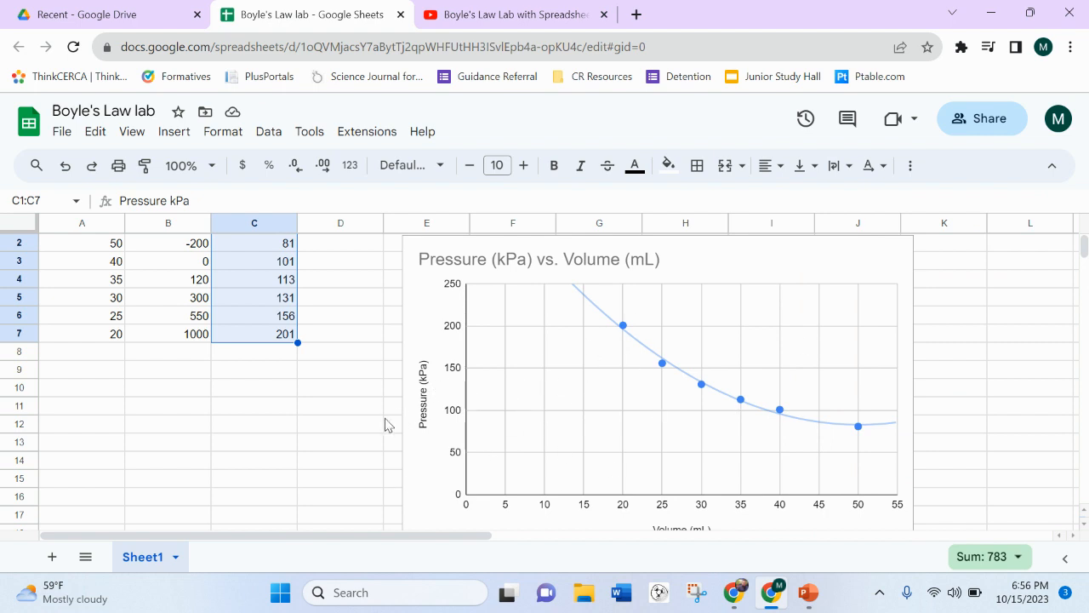
{"action": "left_click", "coordinate": [338, 434]}
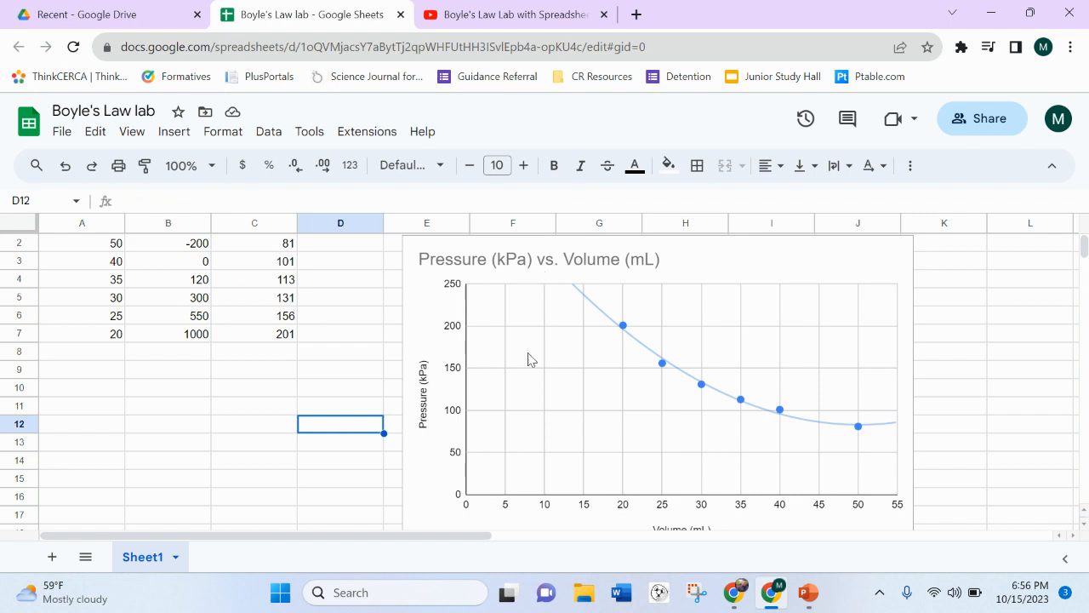
Move the chart below the data table so that it starts at about row 15, clear of columns D and E.
{"action": "left_click", "coordinate": [664, 284]}
{"action": "left_click_drag", "start_coordinate": [693, 262], "coordinate": [379, 502]}
{"action": "scroll", "coordinate": [543, 351], "scroll_direction": "down", "scroll_amount": 3}
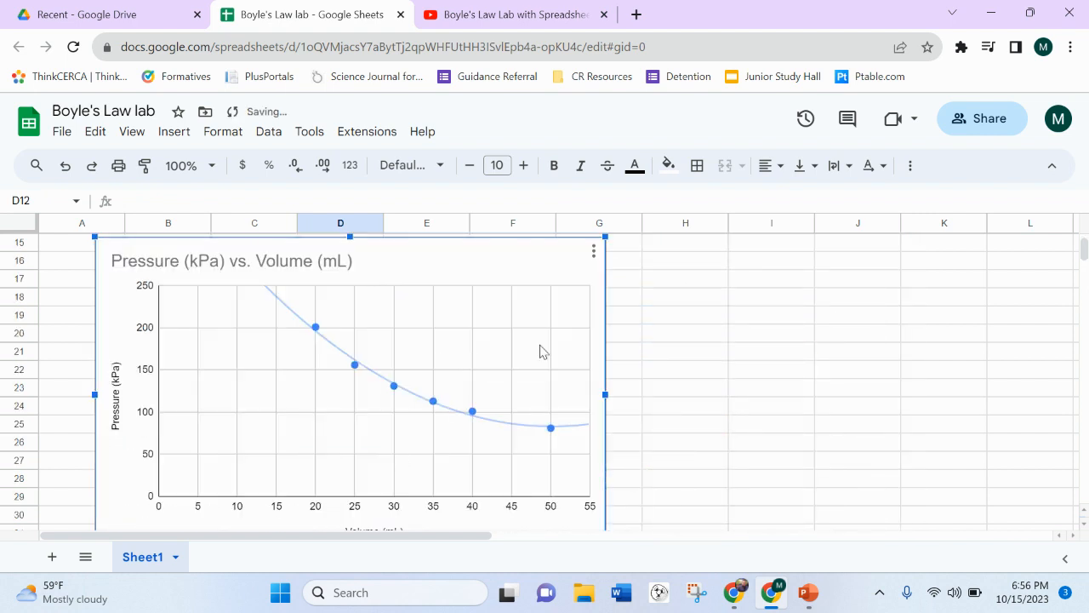
{"action": "left_click", "coordinate": [669, 359]}
{"action": "scroll", "coordinate": [668, 362], "scroll_direction": "up", "scroll_amount": 5}
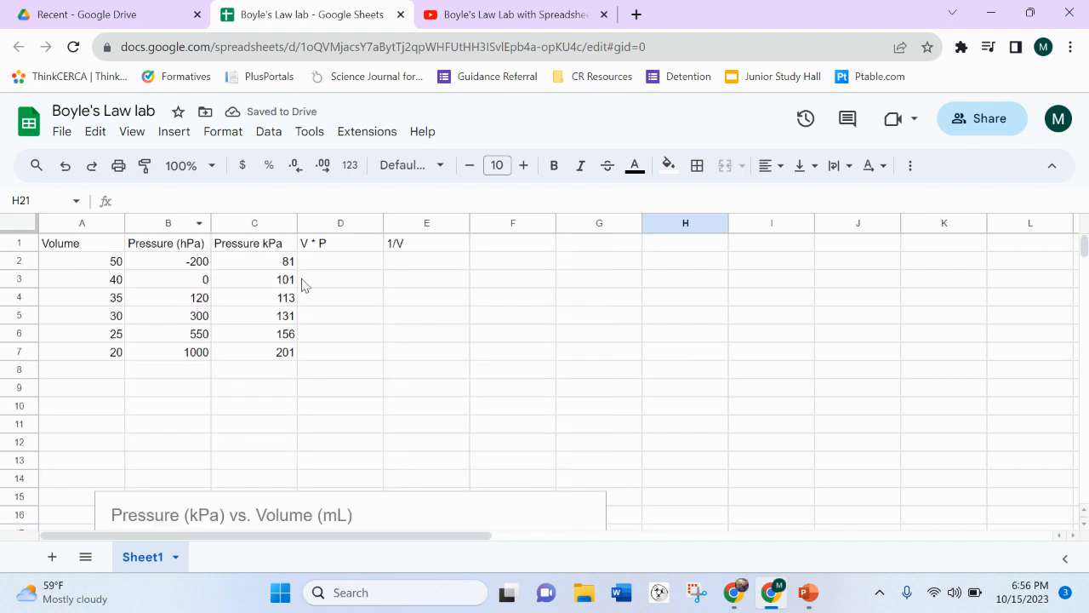
{"action": "left_click", "coordinate": [337, 265]}
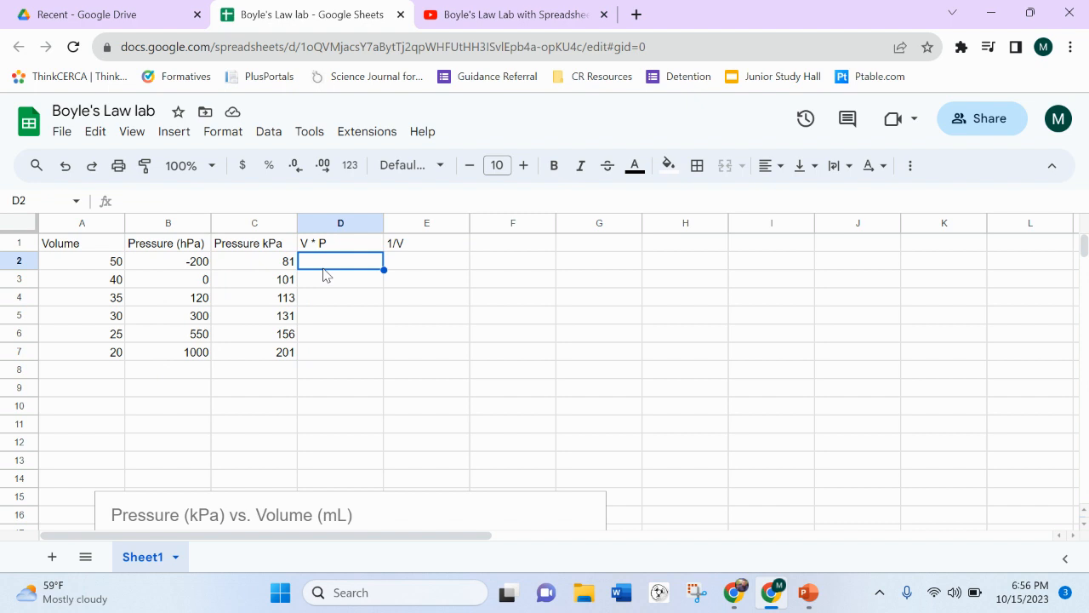
{"action": "type", "text": "="}
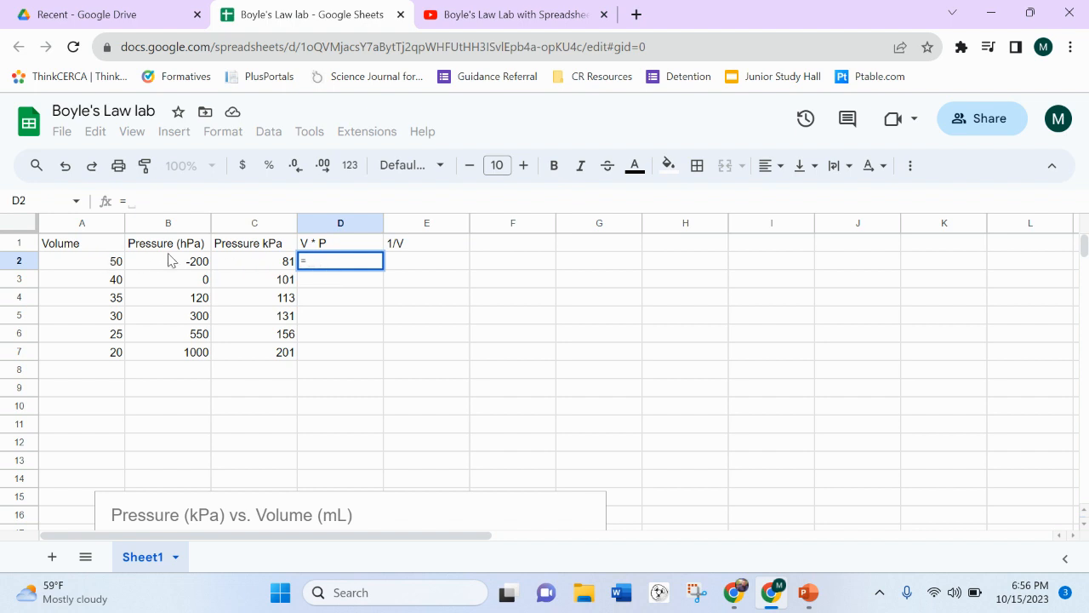
{"action": "left_click", "coordinate": [92, 261]}
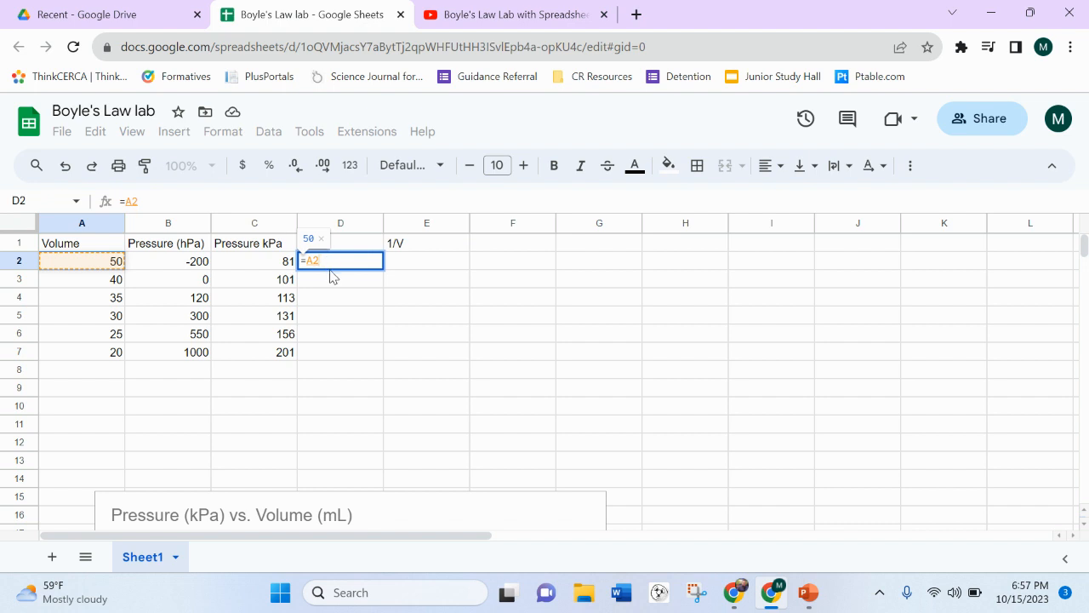
{"action": "type", "text": "*"}
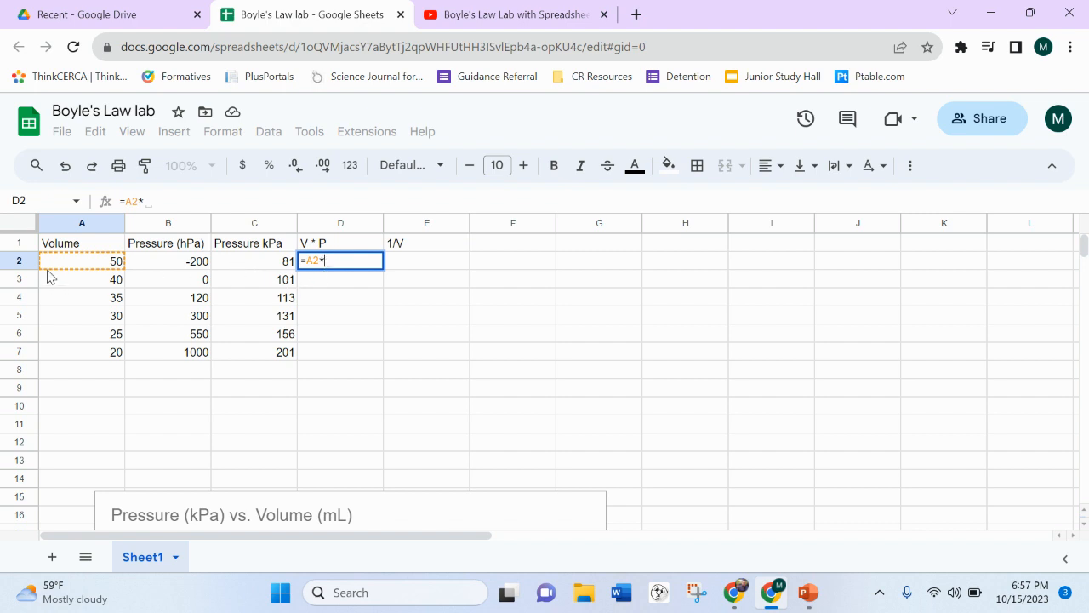
{"action": "left_click", "coordinate": [254, 267]}
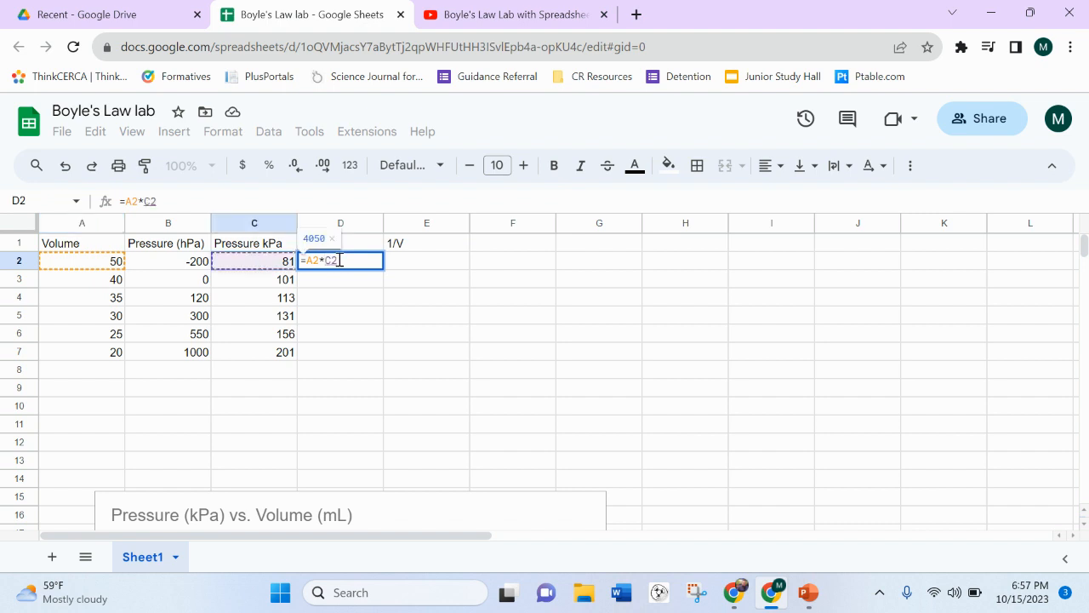
{"action": "key", "text": "BackSpace"}
{"action": "key", "text": "BackSpace"}
{"action": "key", "text": "BackSpace"}
{"action": "key", "text": "BackSpace"}
{"action": "key", "text": "BackSpace"}
{"action": "key", "text": "BackSpace"}
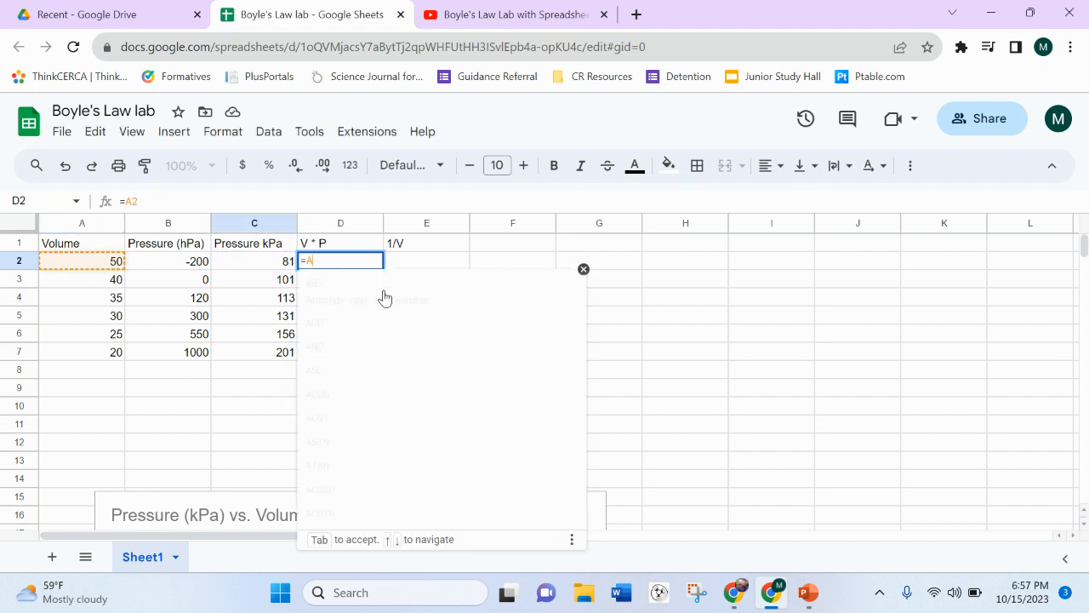
{"action": "left_click", "coordinate": [364, 297]}
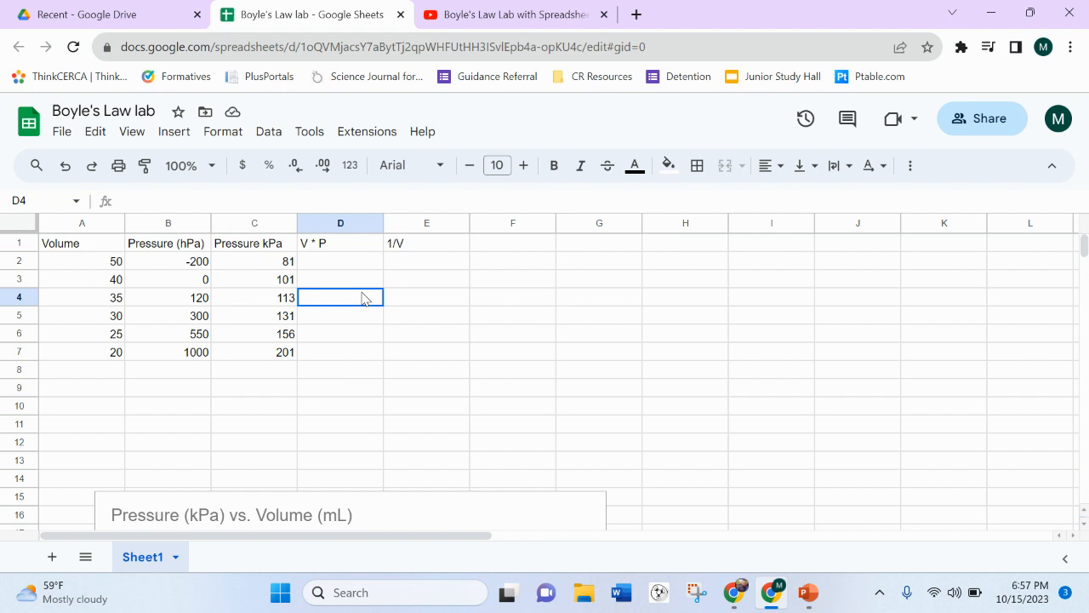
Enter the formula =A2*C2 in cell D2 to multiply volume by pressure in kPa.
{"action": "left_click", "coordinate": [333, 267]}
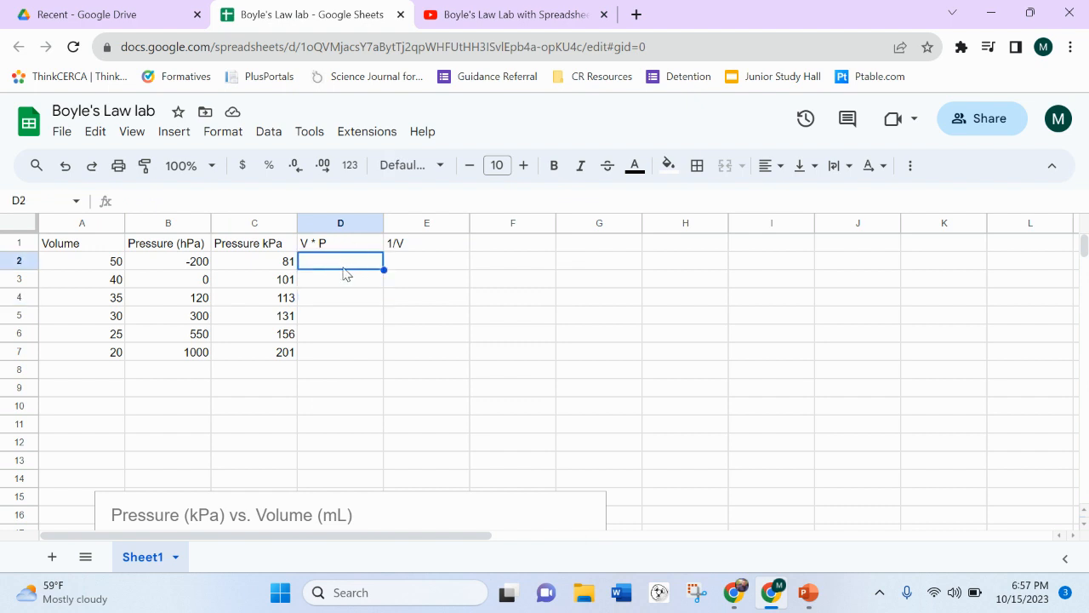
{"action": "type", "text": "="}
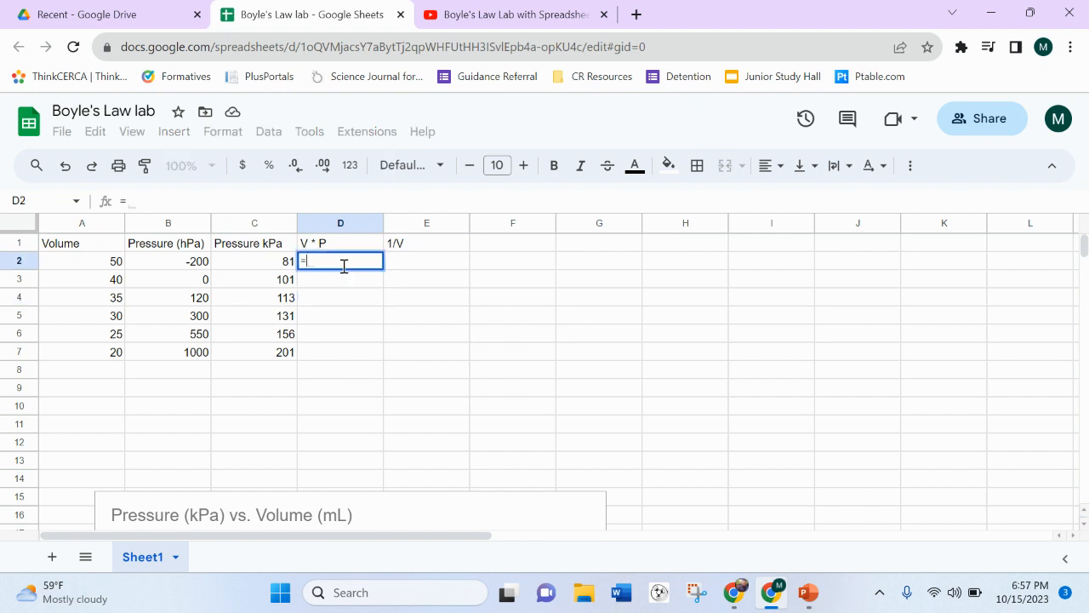
{"action": "left_click", "coordinate": [96, 264]}
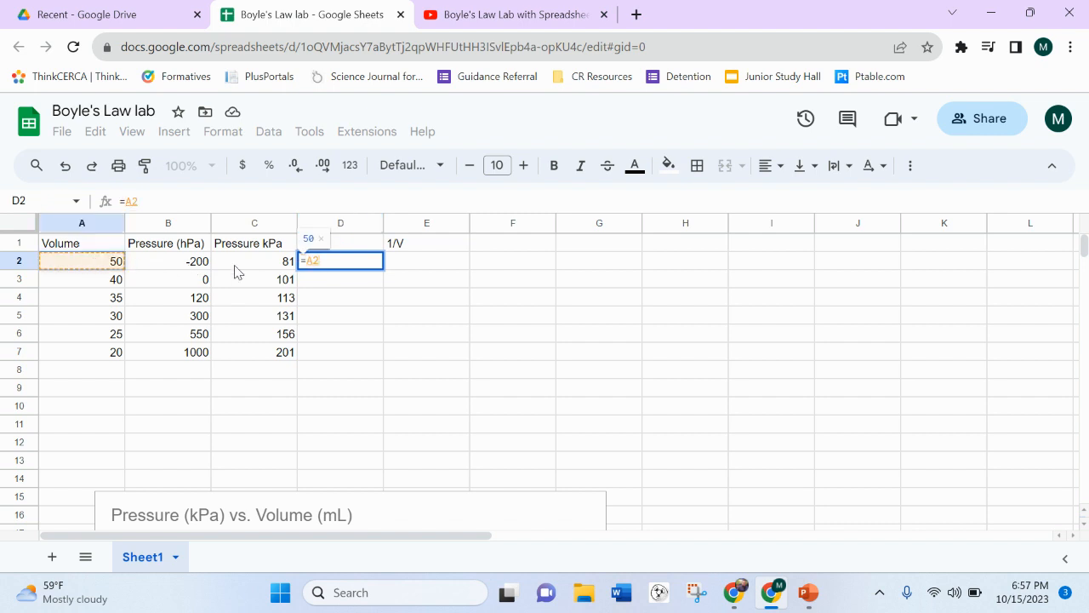
{"action": "type", "text": "*"}
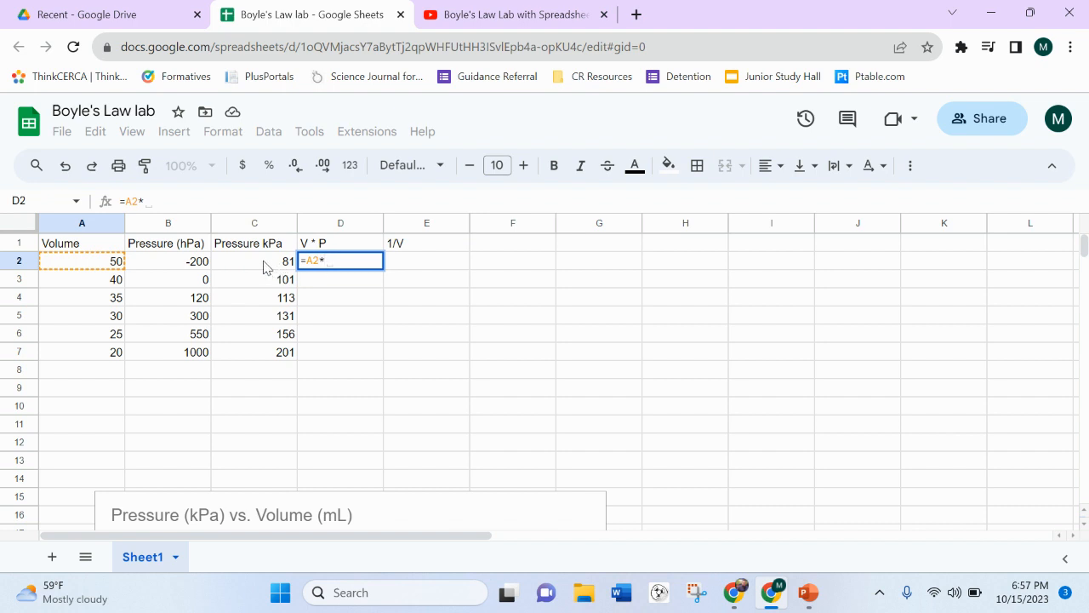
{"action": "left_click", "coordinate": [267, 265]}
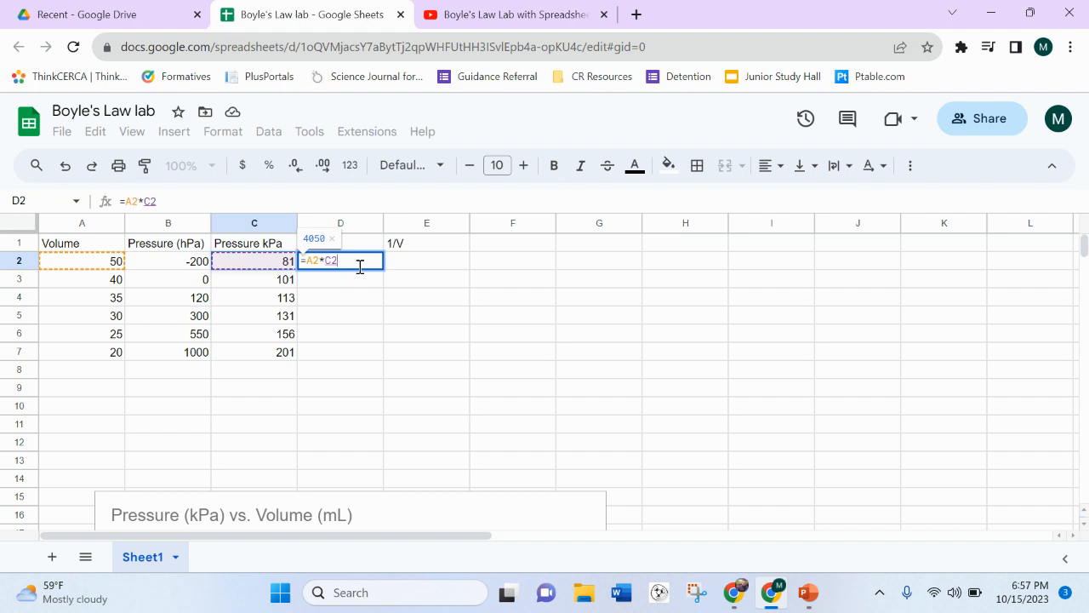
{"action": "key", "text": "Return"}
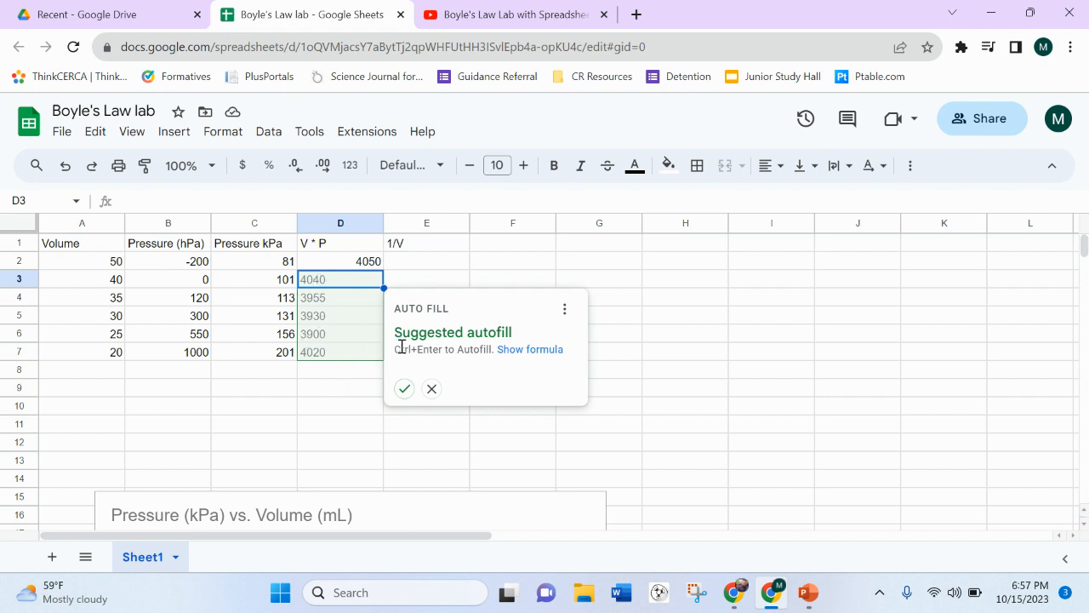
Dismiss the autofill suggestion and copy the V * P formula from cell D2 down to D7.
{"action": "left_click", "coordinate": [405, 396]}
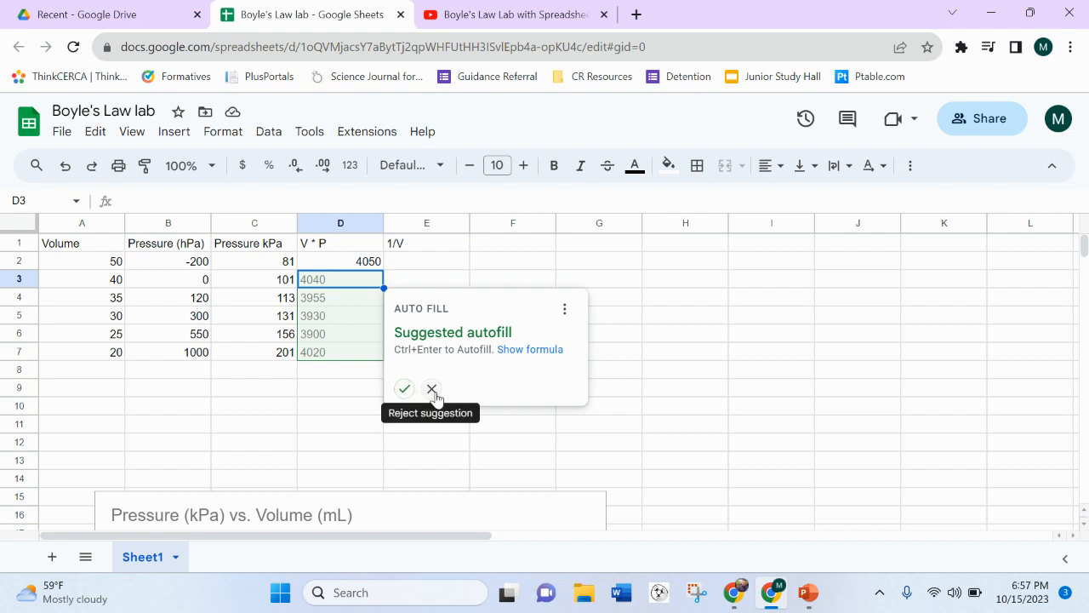
{"action": "left_click", "coordinate": [432, 389]}
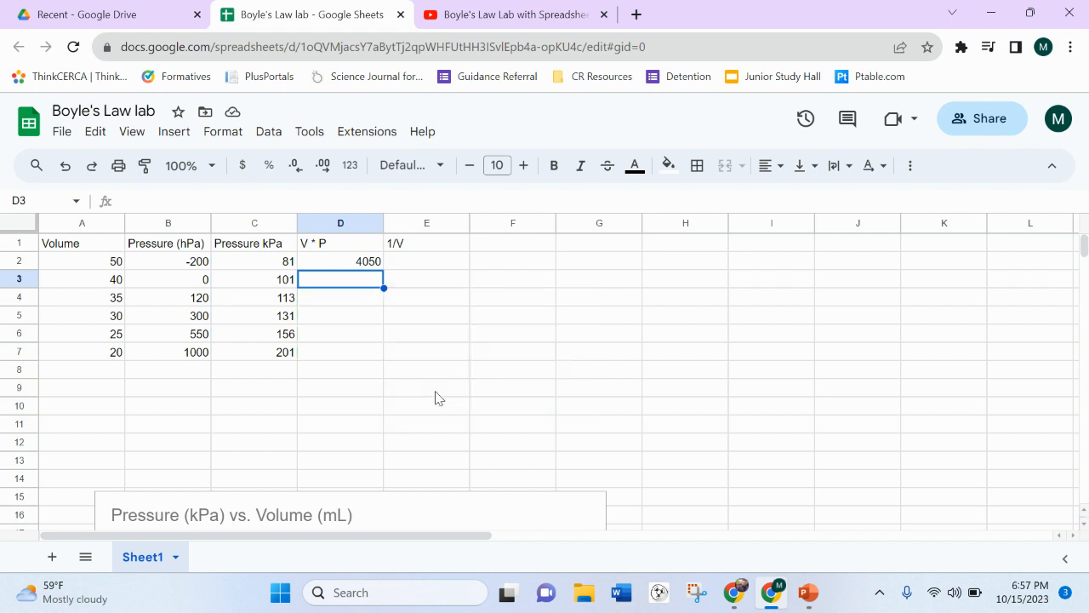
{"action": "left_click", "coordinate": [345, 263]}
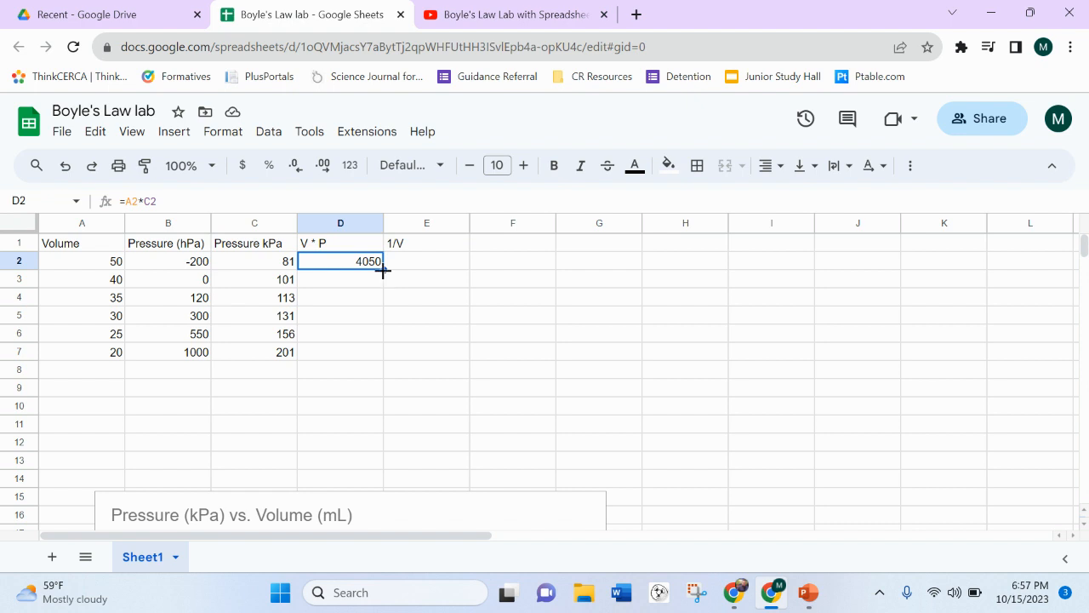
{"action": "left_click_drag", "start_coordinate": [382, 271], "coordinate": [382, 350]}
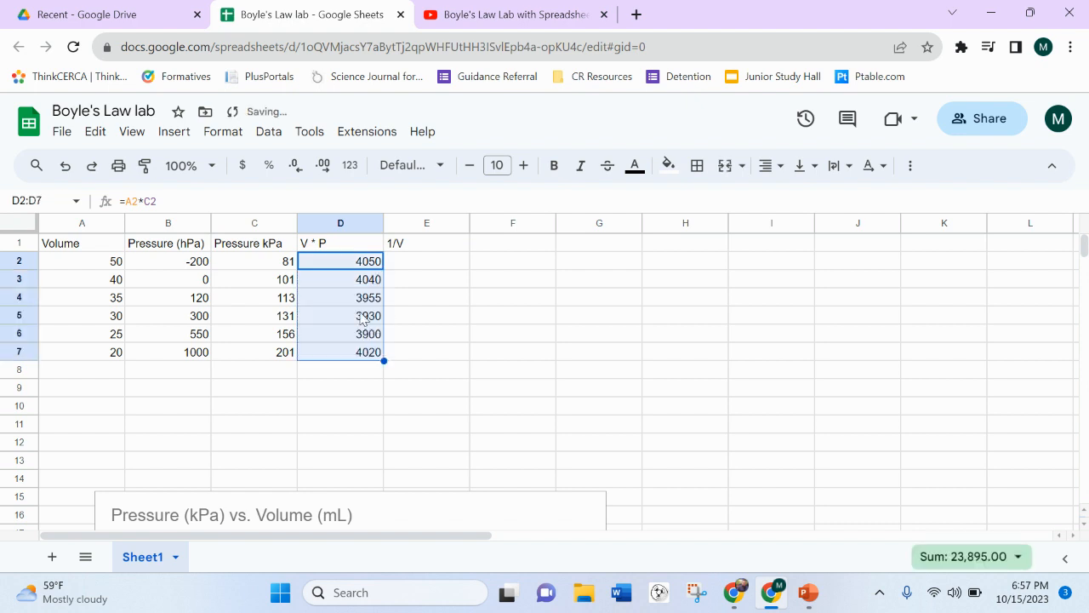
{"action": "left_click", "coordinate": [432, 372]}
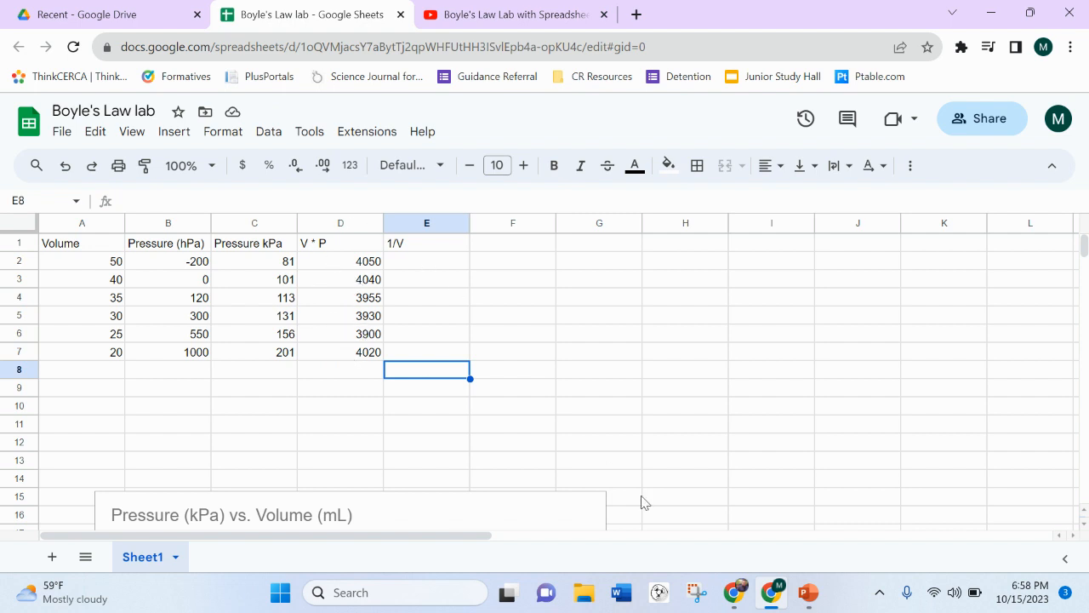
Check the Boyle's Law slide in PowerPoint, return to the spreadsheet, and enter the formula =1/A2 in cell E2.
{"action": "left_click", "coordinate": [806, 598]}
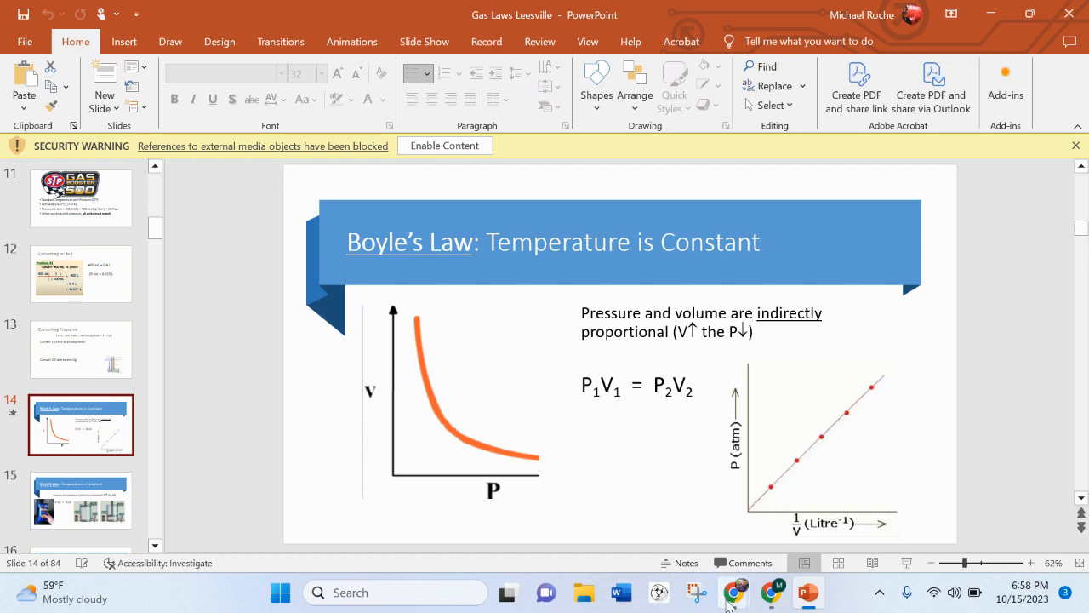
{"action": "left_click", "coordinate": [784, 603]}
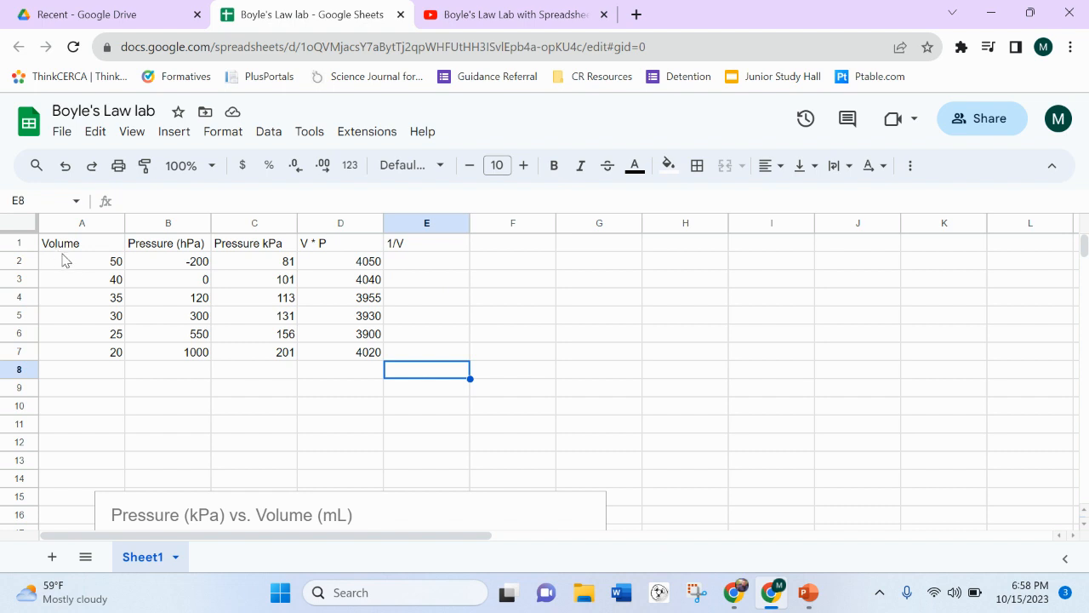
{"action": "left_click", "coordinate": [425, 262]}
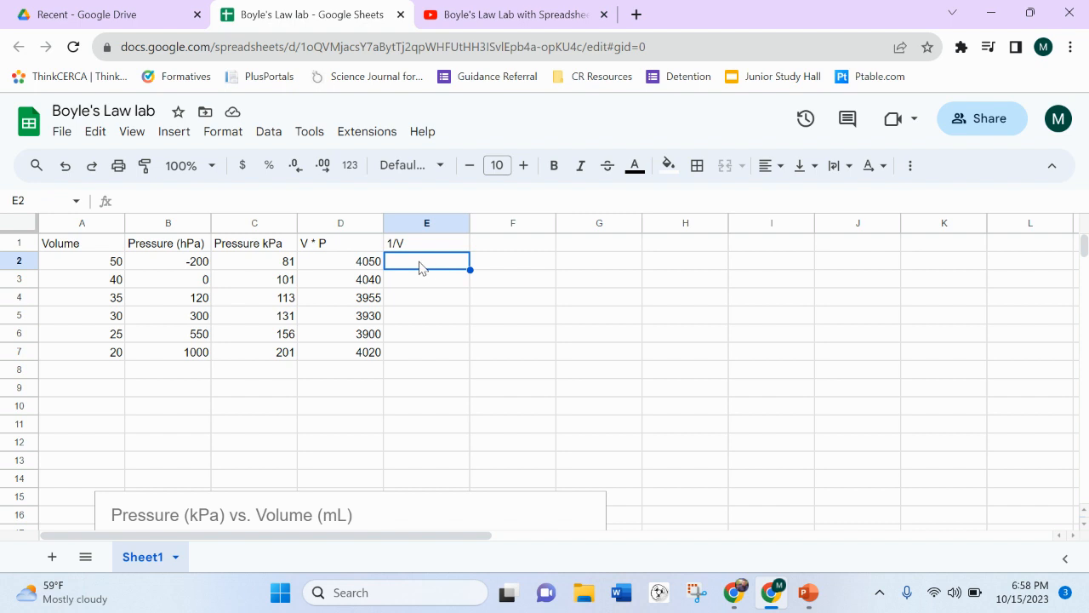
{"action": "type", "text": "="}
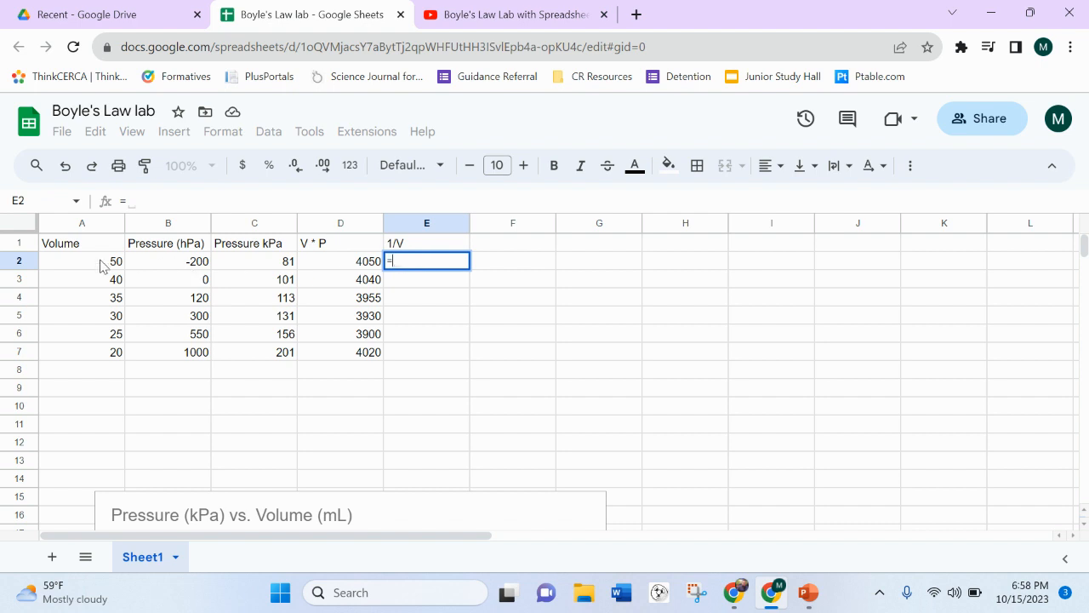
{"action": "type", "text": "1"}
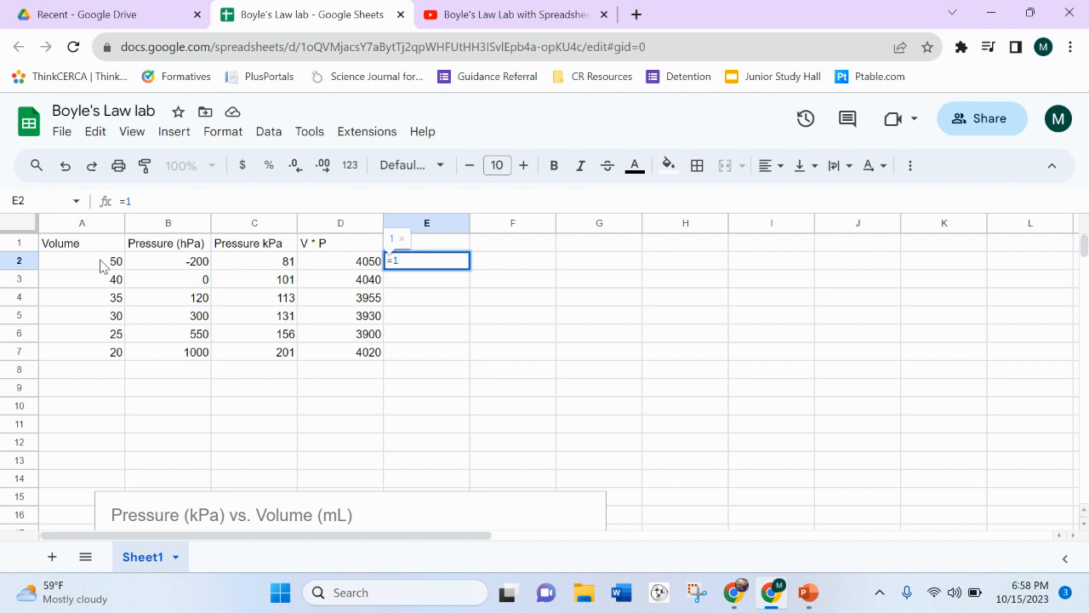
{"action": "type", "text": "/"}
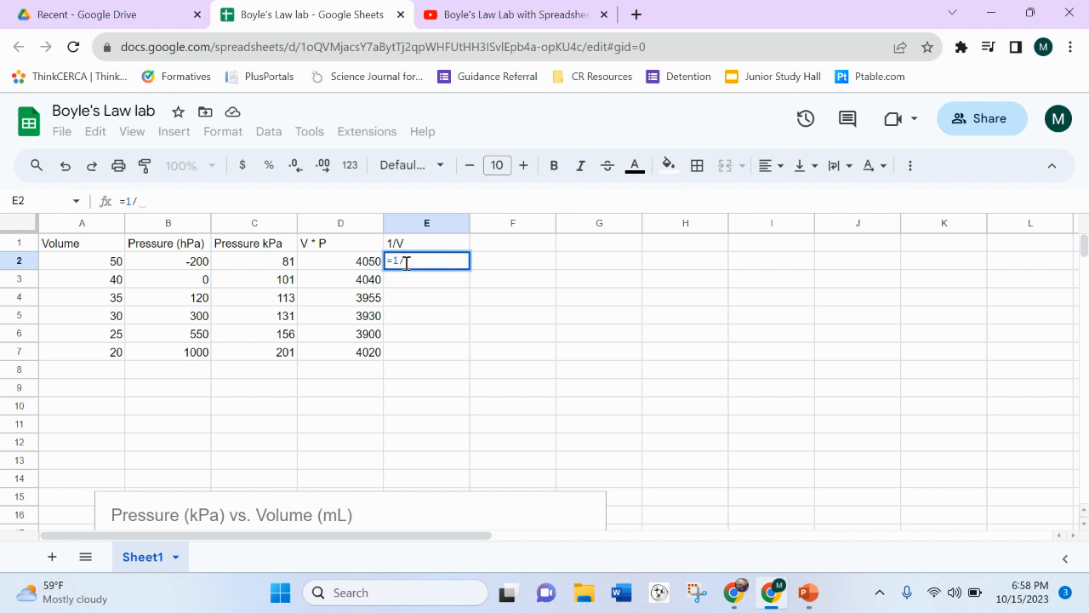
{"action": "left_click", "coordinate": [63, 268]}
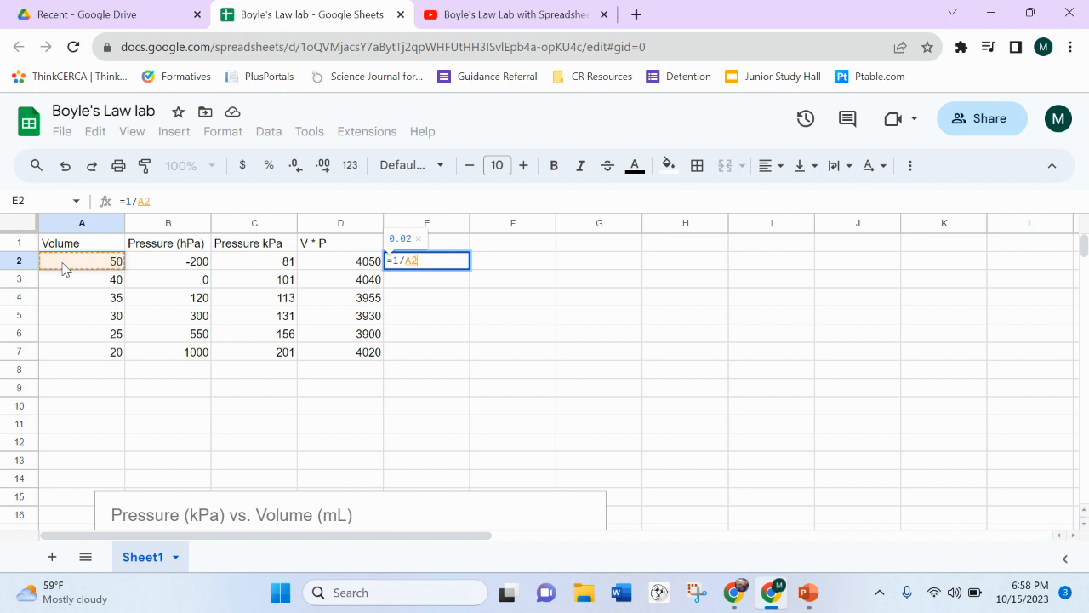
{"action": "key", "text": "Return"}
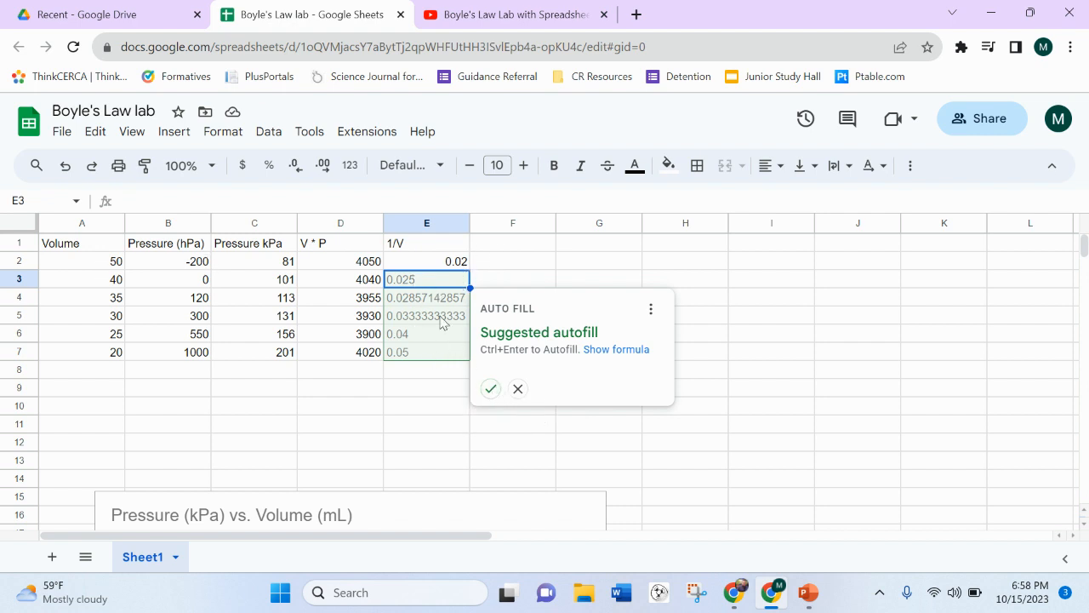
Reject the suggested autofill for the 1/V column and fill the formula from E2 down to E7.
{"action": "left_click", "coordinate": [518, 390]}
{"action": "left_click", "coordinate": [431, 261]}
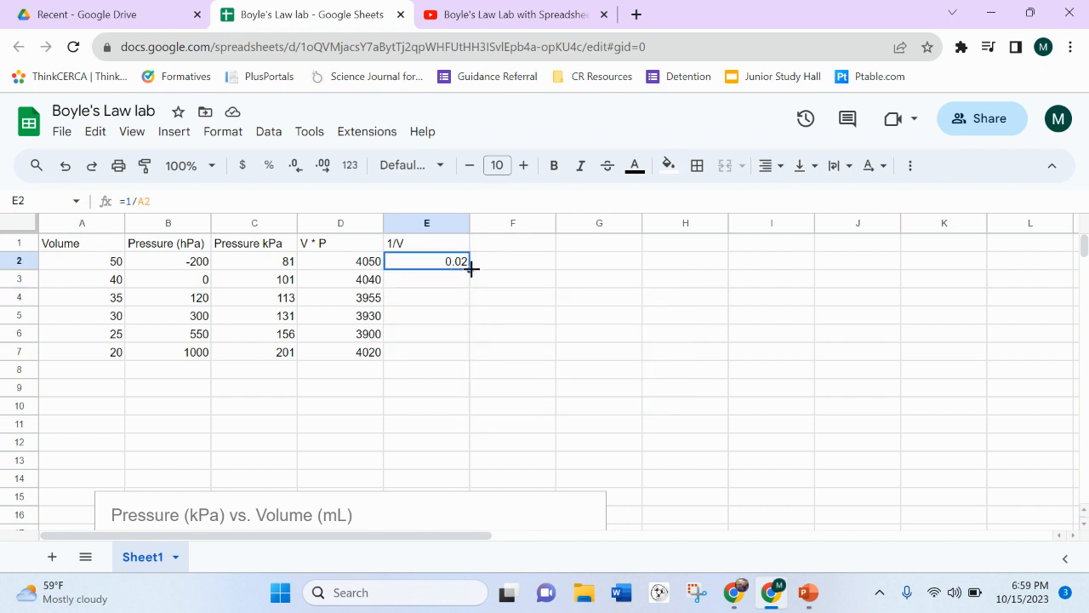
{"action": "left_click_drag", "start_coordinate": [472, 269], "coordinate": [466, 354]}
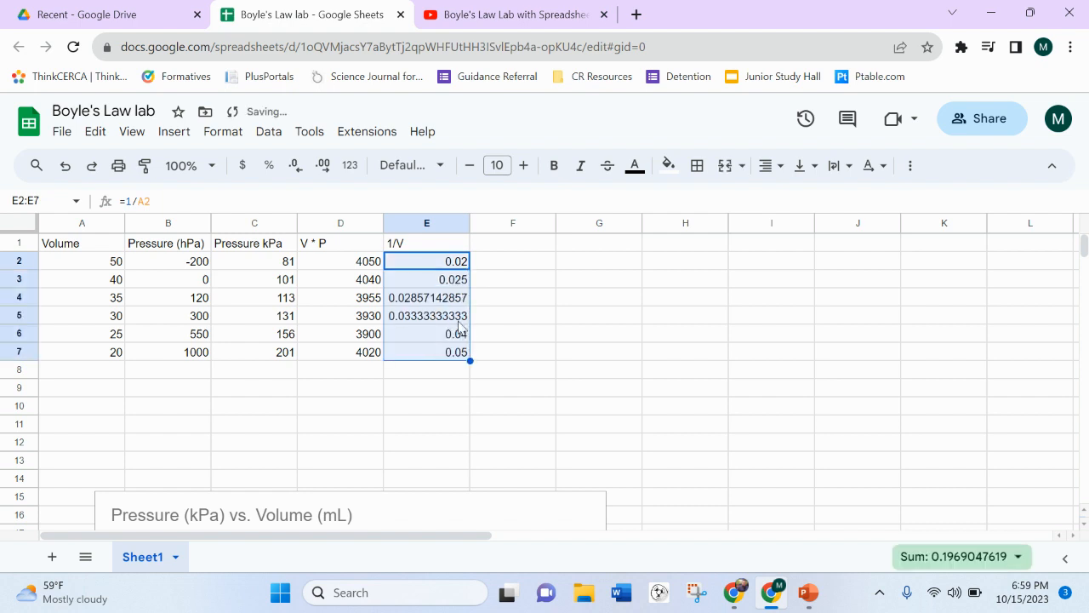
{"action": "left_click", "coordinate": [533, 324]}
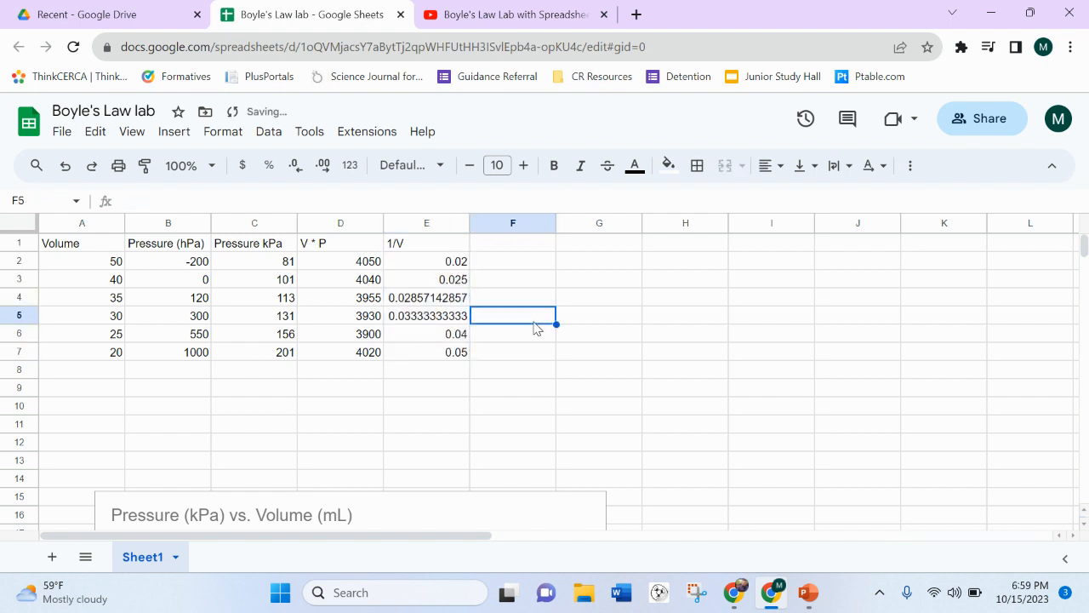
Undo the fill and the formula entry in the 1/V column.
{"action": "left_click", "coordinate": [66, 168]}
{"action": "left_click", "coordinate": [65, 168]}
{"action": "left_click", "coordinate": [563, 303]}
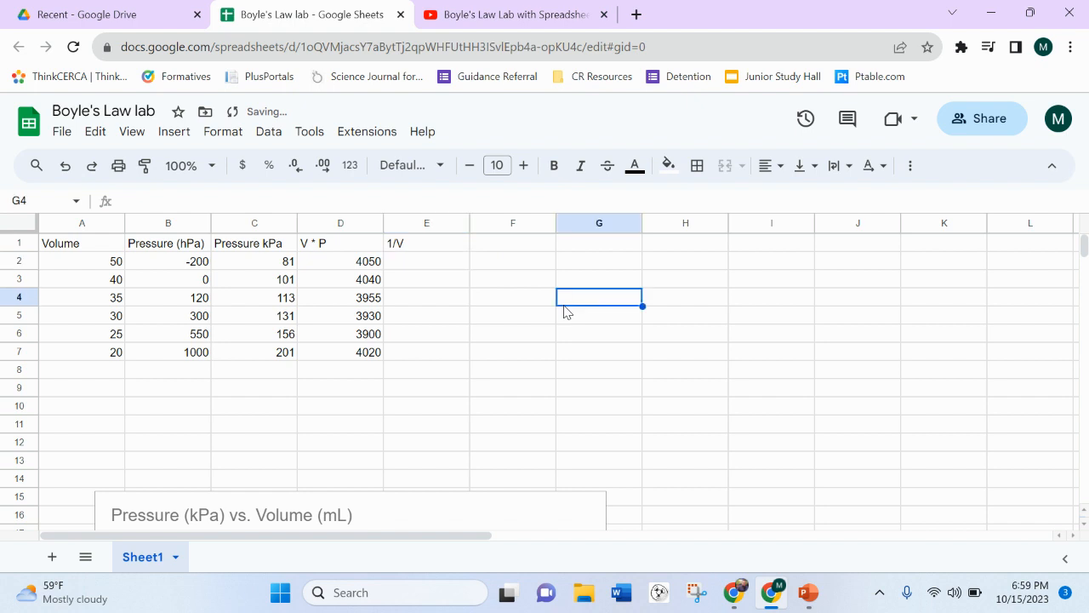
Enter the formula =1/A2 in cell E2 to calculate the inverse of the volume.
{"action": "left_click", "coordinate": [426, 263]}
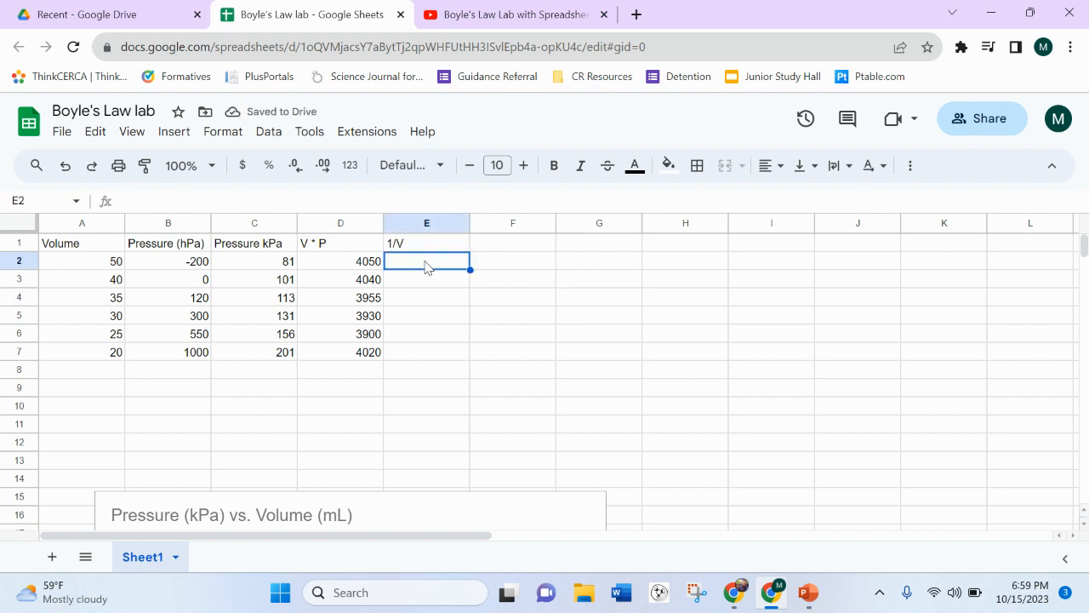
{"action": "type", "text": "="}
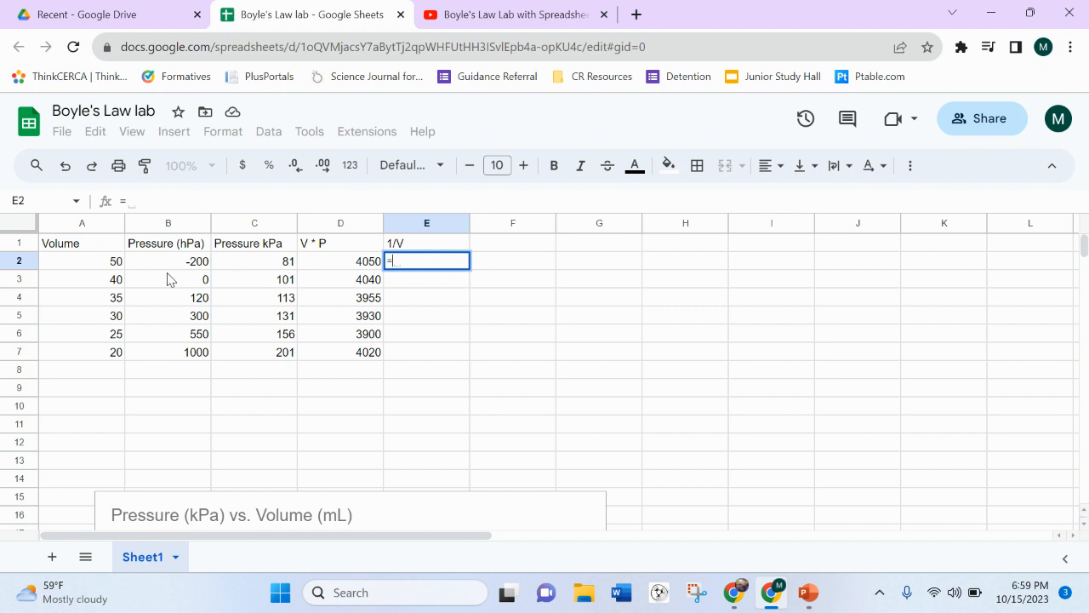
{"action": "type", "text": "1/"}
{"action": "left_click", "coordinate": [76, 268]}
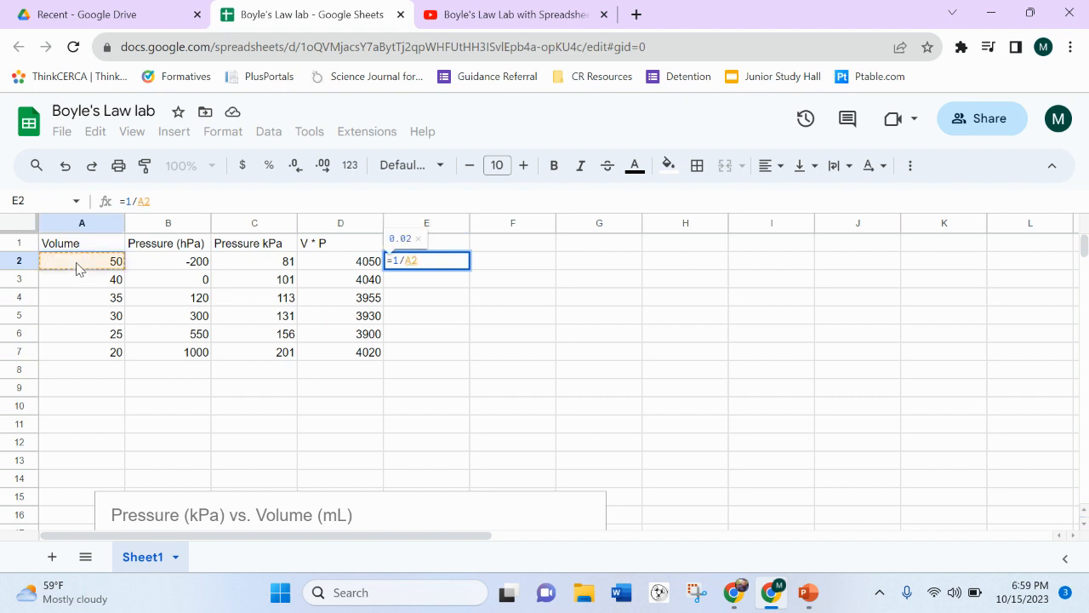
{"action": "key", "text": "Return"}
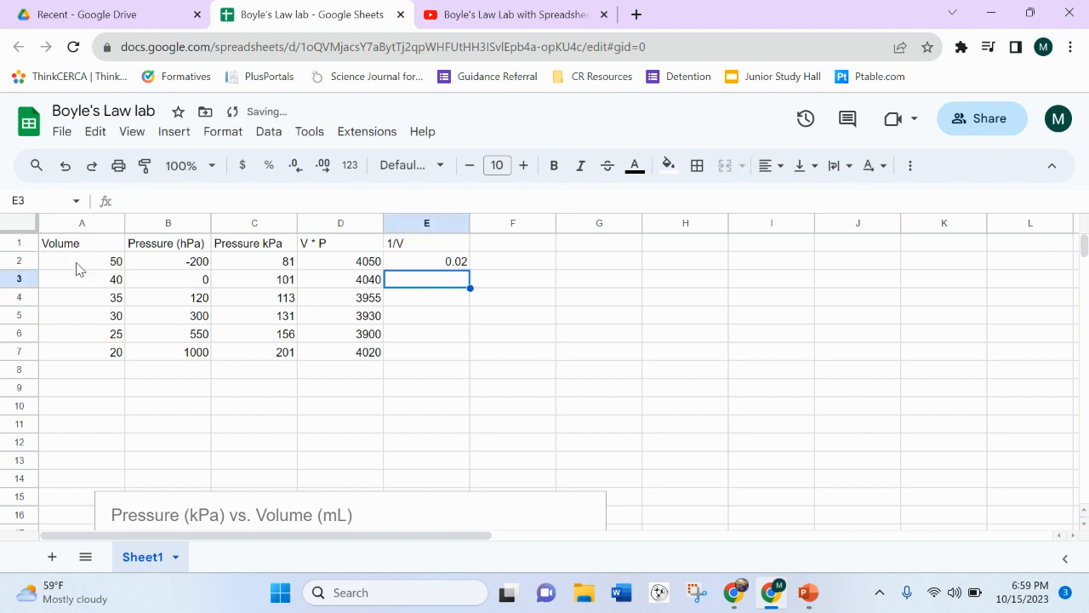
Copy the 1/V formula from cell E2 down to E7.
{"action": "left_click", "coordinate": [455, 264]}
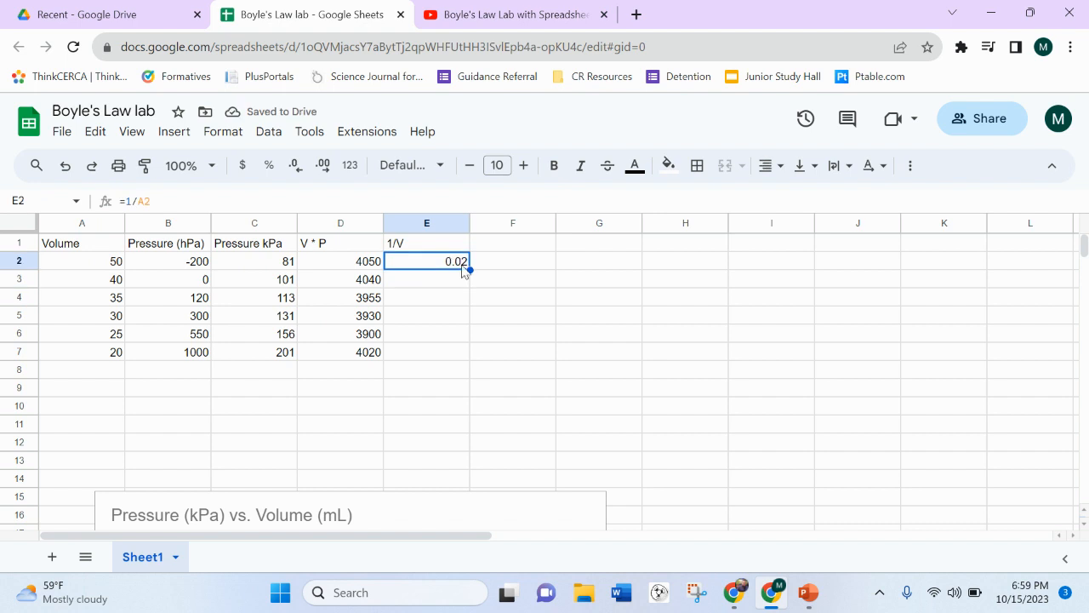
{"action": "left_click_drag", "start_coordinate": [471, 269], "coordinate": [468, 356]}
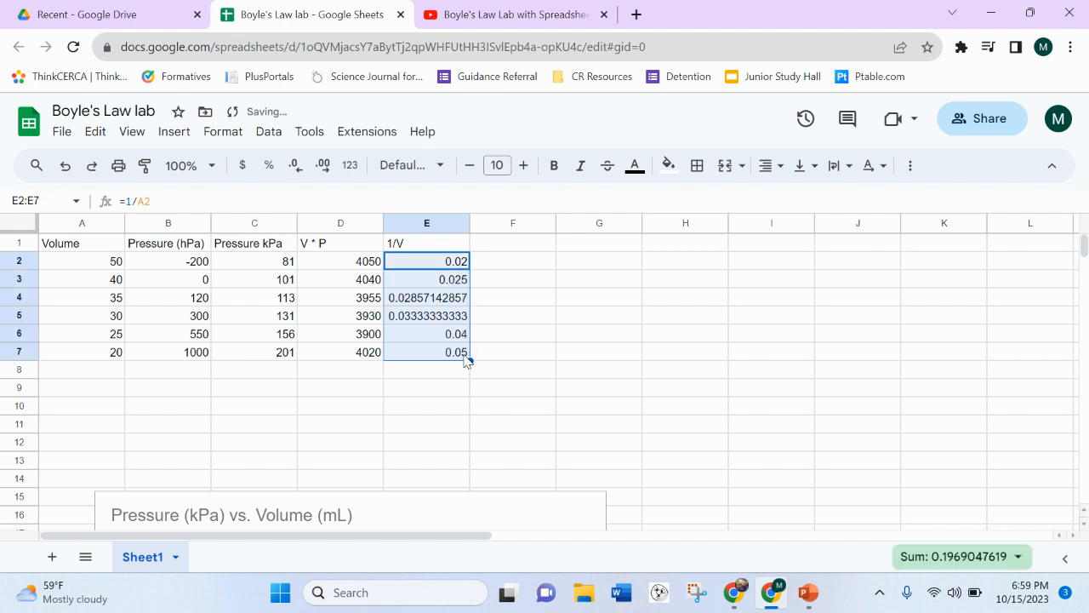
{"action": "left_click", "coordinate": [599, 396]}
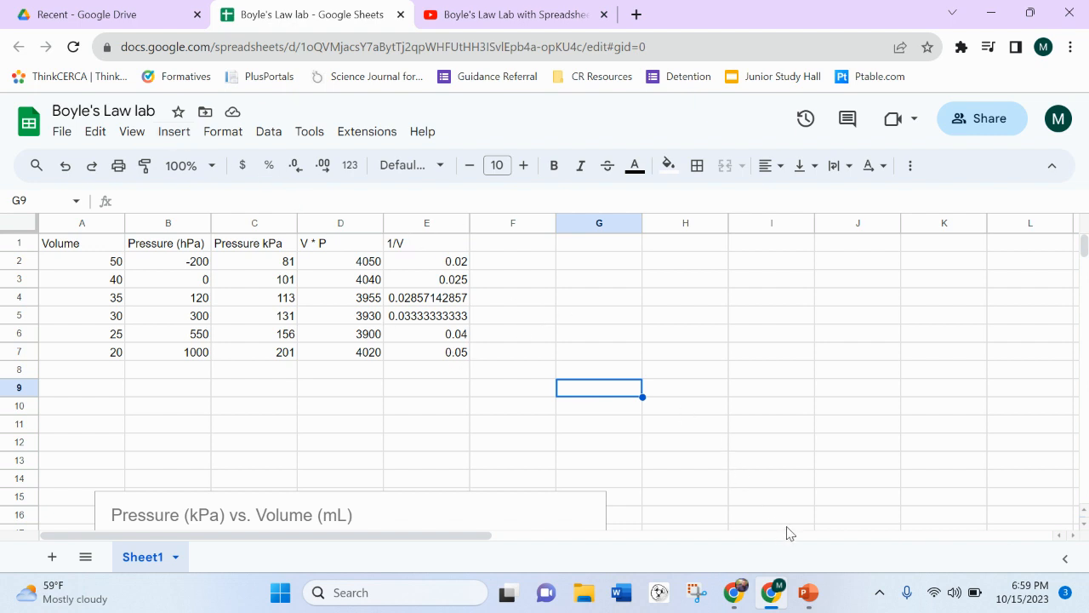
Switch to PowerPoint, start the slide show from the Boyle's Law slide with external content blocked, and handwrite a P below the equation.
{"action": "left_click", "coordinate": [809, 592]}
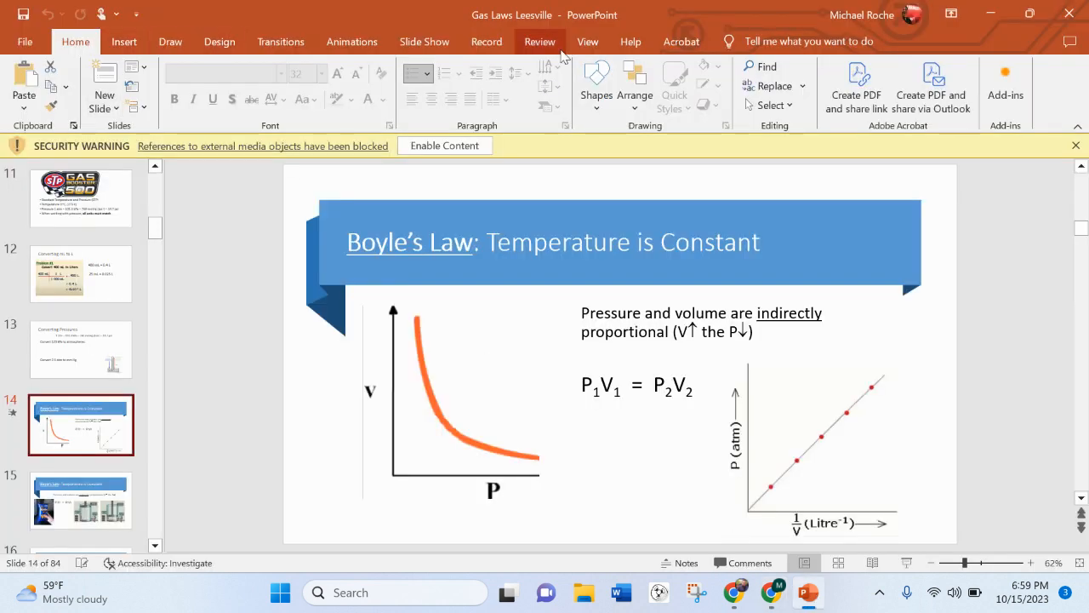
{"action": "left_click", "coordinate": [420, 43]}
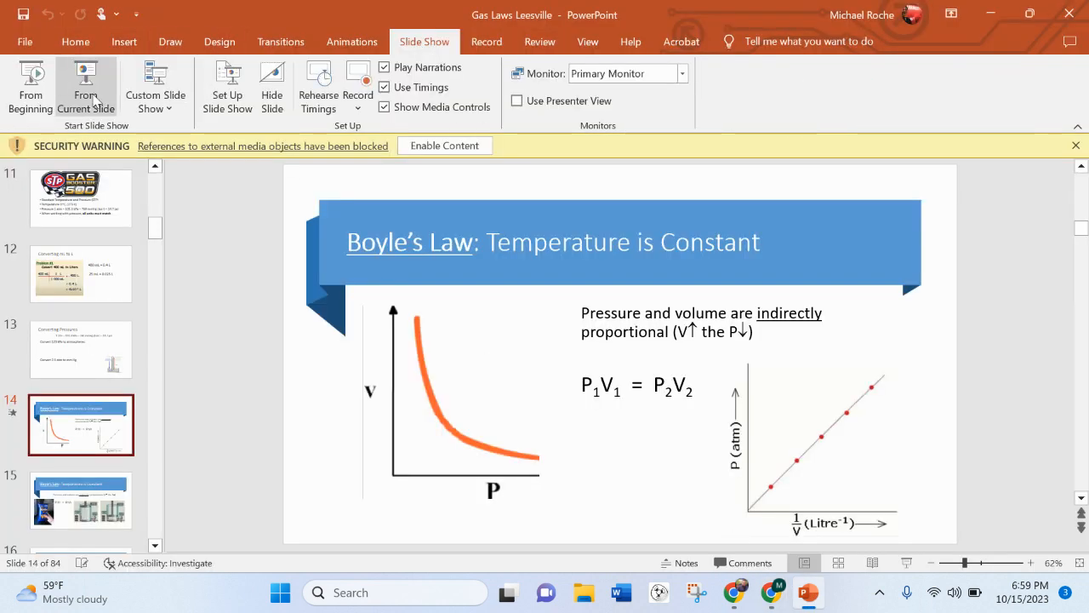
{"action": "left_click", "coordinate": [92, 101]}
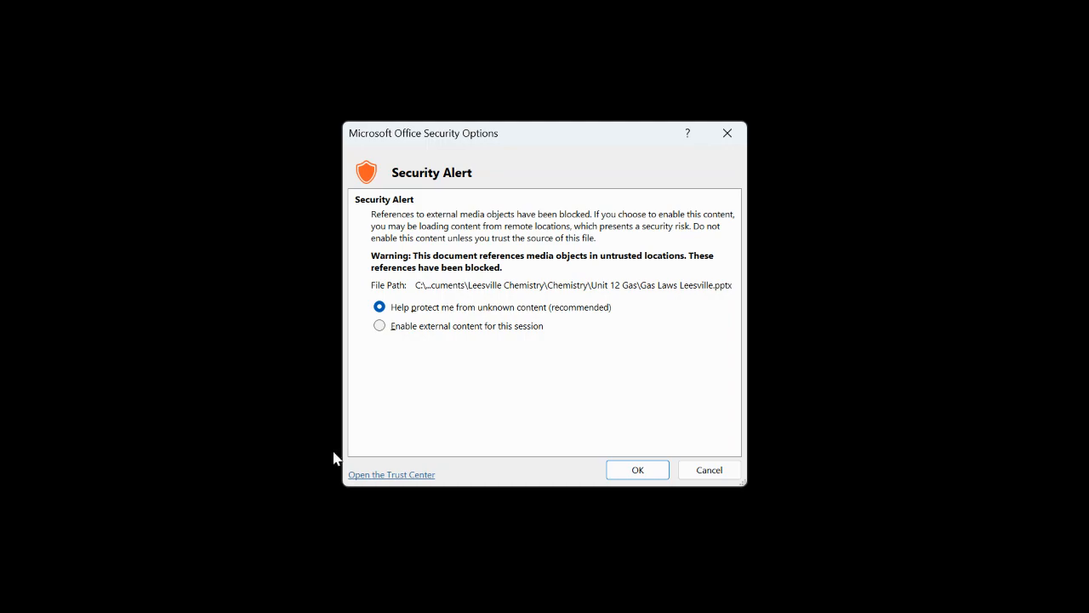
{"action": "left_click", "coordinate": [653, 467]}
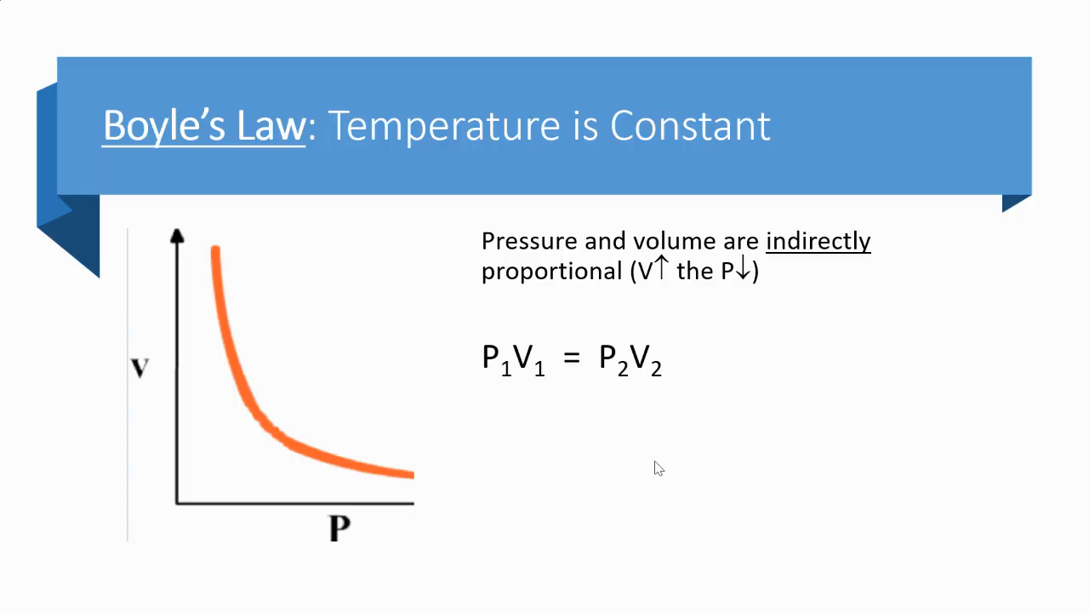
{"action": "left_click_drag", "start_coordinate": [525, 432], "coordinate": [527, 457]}
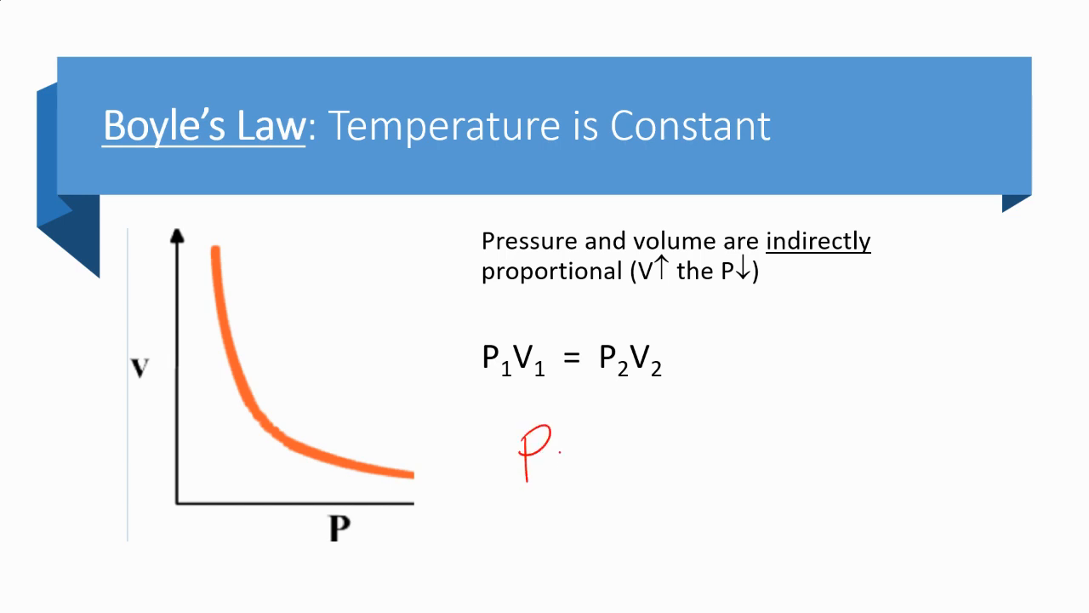
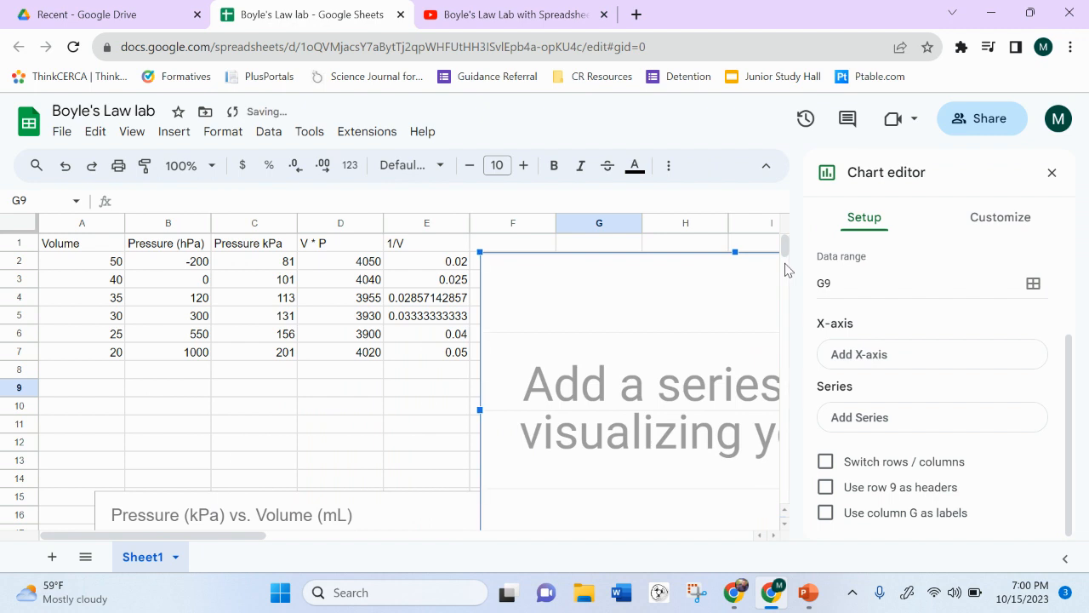
{"action": "left_click", "coordinate": [1053, 173]}
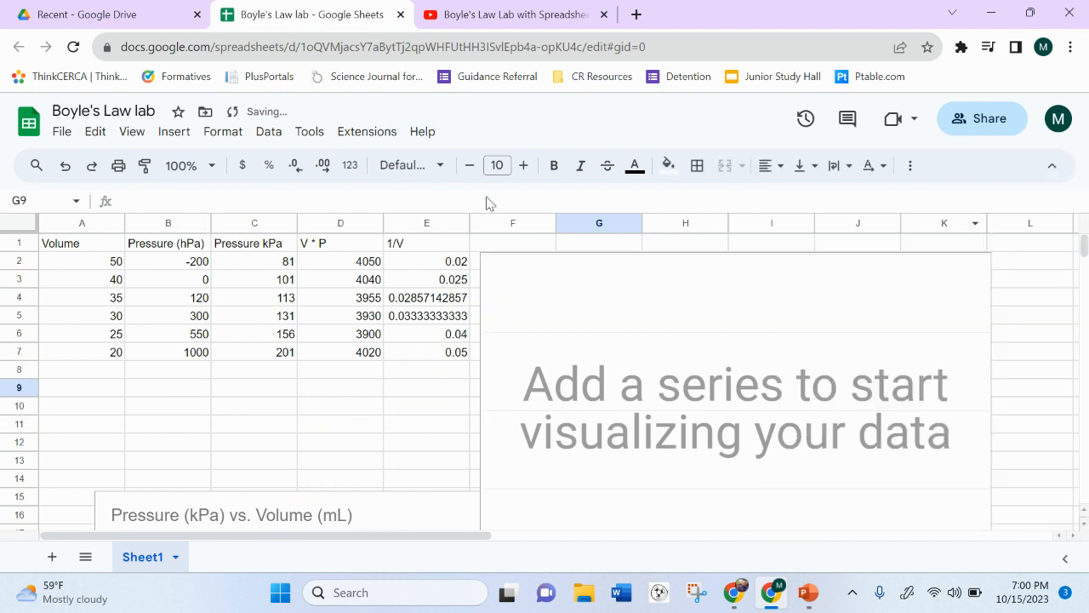
{"action": "left_click", "coordinate": [171, 132]}
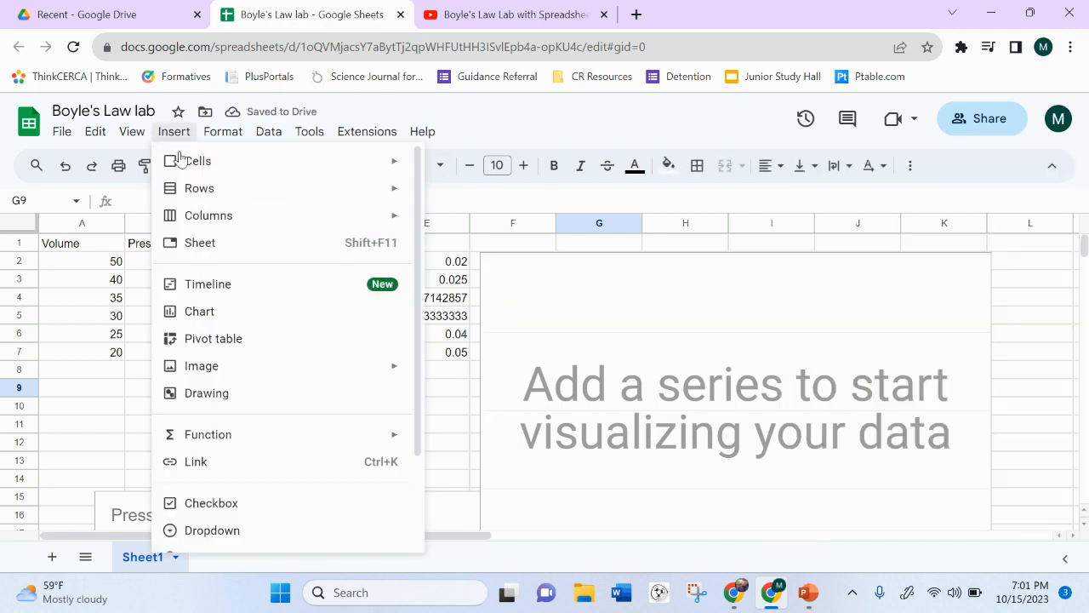
{"action": "left_click", "coordinate": [957, 291]}
{"action": "left_click", "coordinate": [979, 266]}
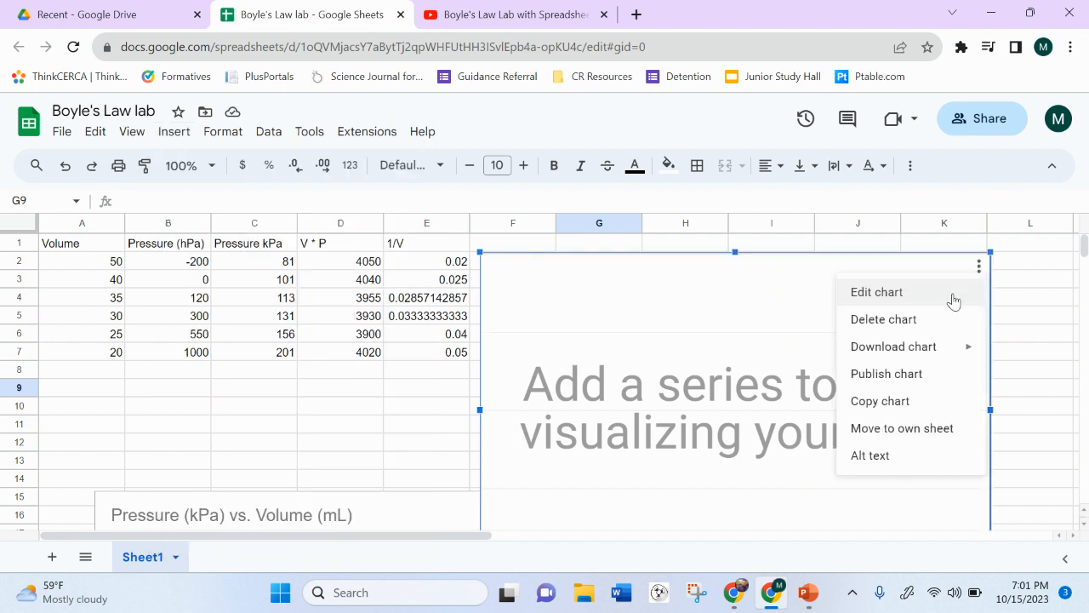
{"action": "left_click", "coordinate": [897, 293]}
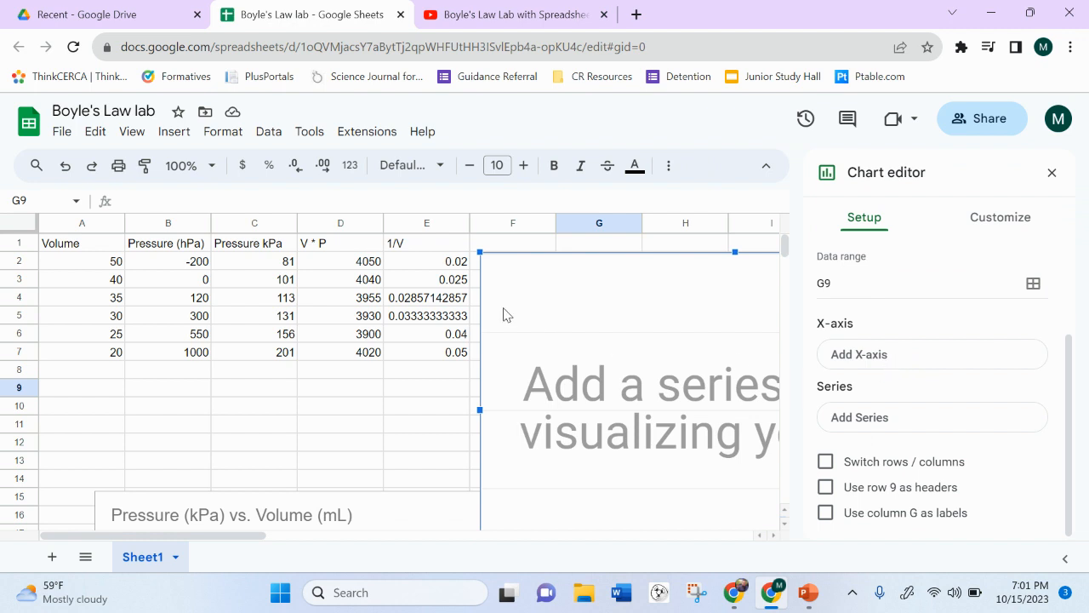
Set the empty chart's X-axis to the 1/V data in range E1:E7.
{"action": "left_click", "coordinate": [908, 364]}
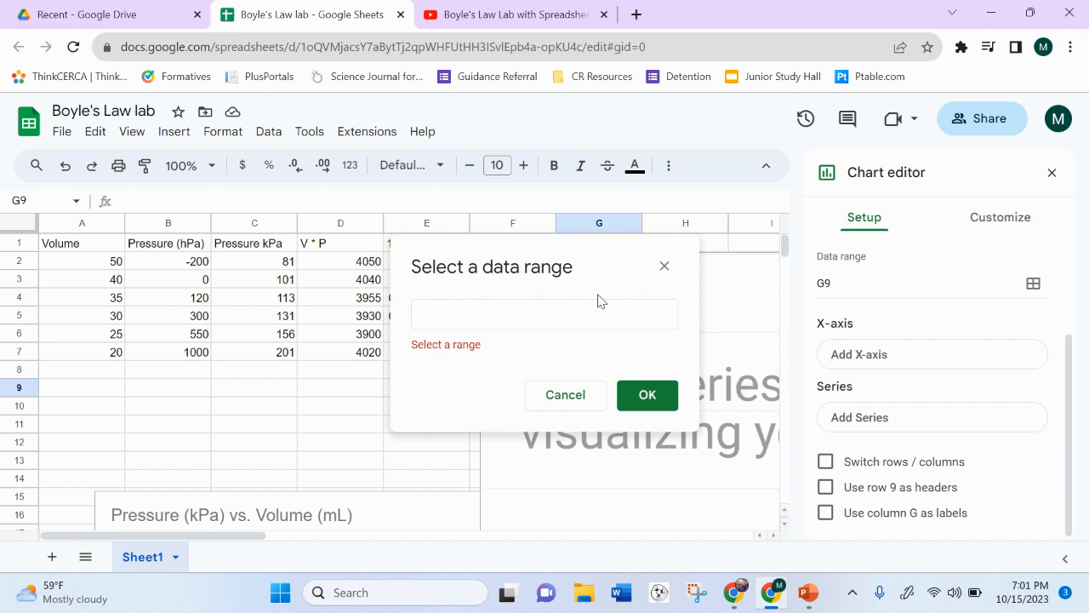
{"action": "left_click_drag", "start_coordinate": [564, 261], "coordinate": [744, 287]}
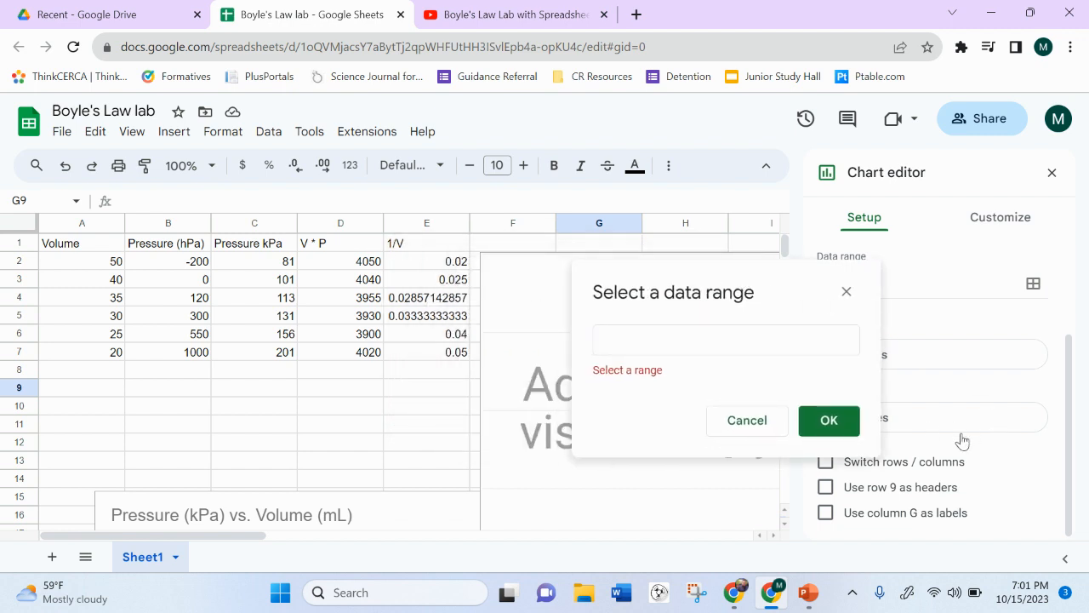
{"action": "left_click_drag", "start_coordinate": [410, 243], "coordinate": [426, 355]}
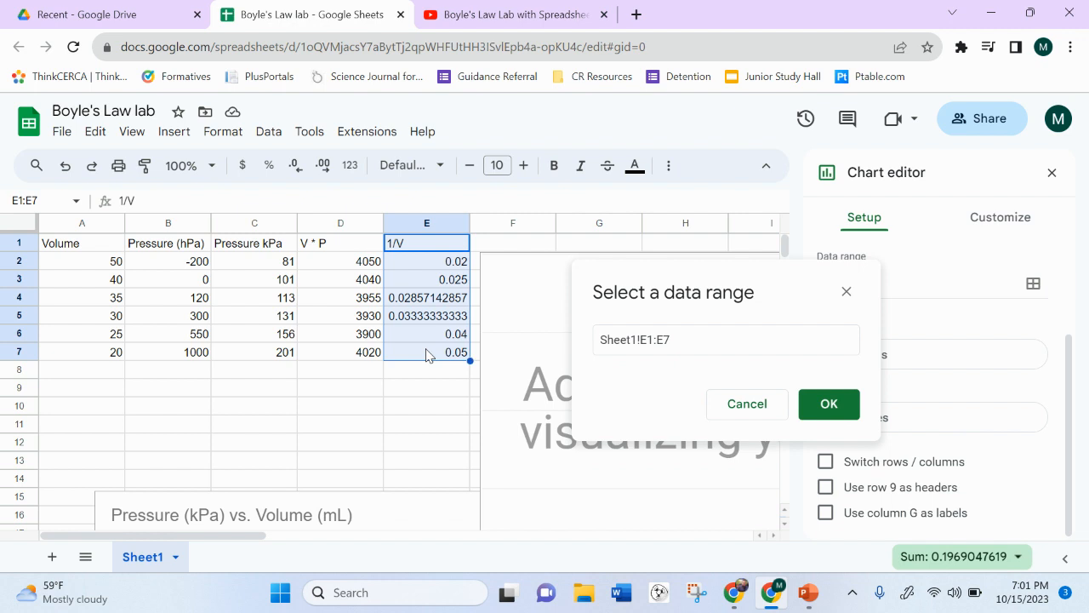
{"action": "left_click", "coordinate": [827, 404]}
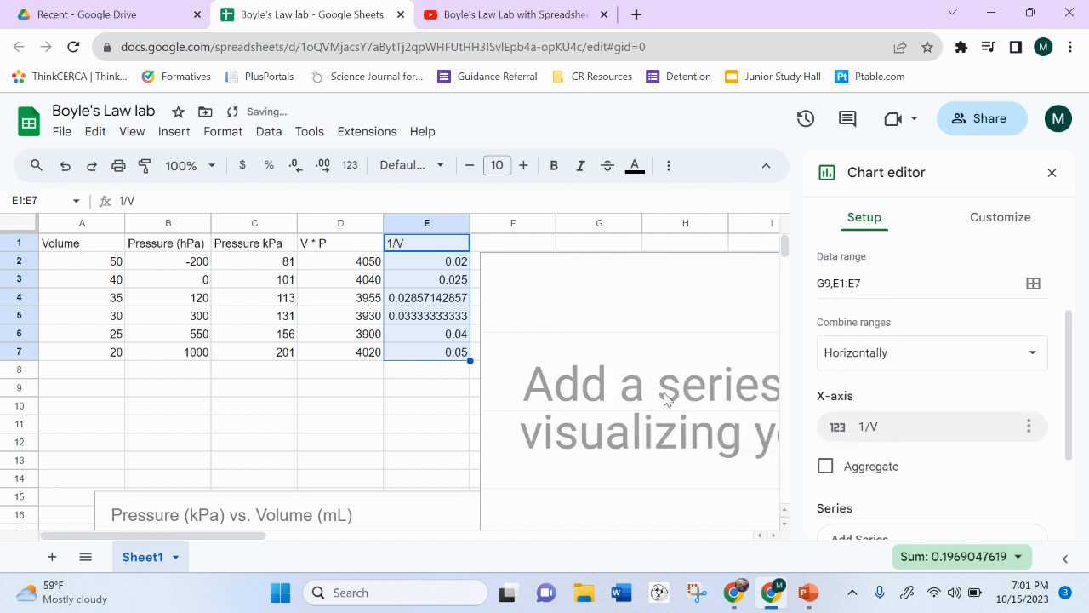
Add the Pressure kPa data in range C1:C7 as the chart's series.
{"action": "scroll", "coordinate": [940, 406], "scroll_direction": "down", "scroll_amount": 3}
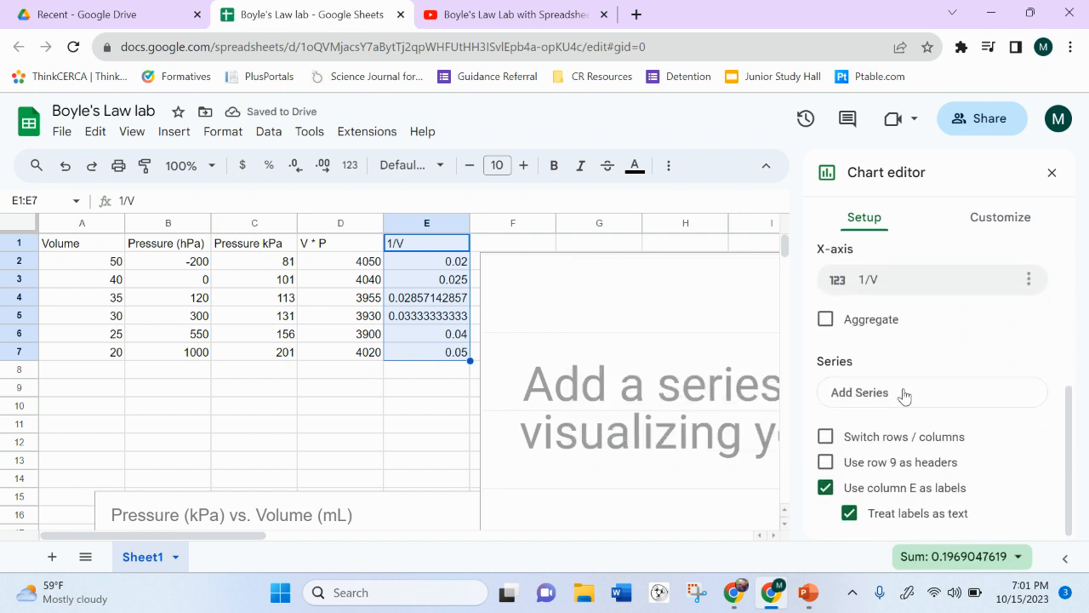
{"action": "left_click", "coordinate": [905, 395]}
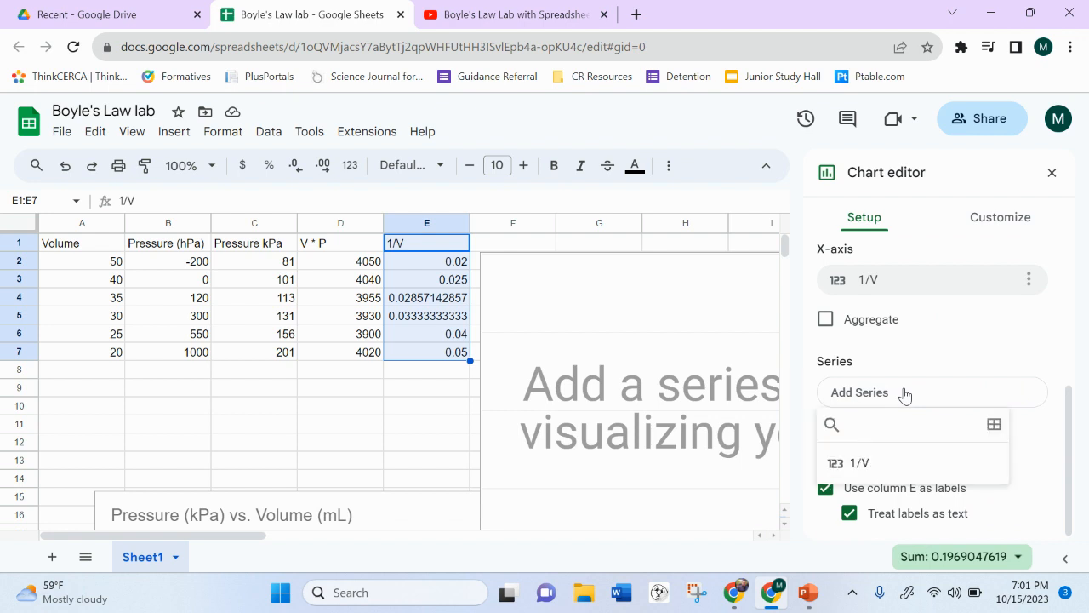
{"action": "left_click", "coordinate": [992, 424]}
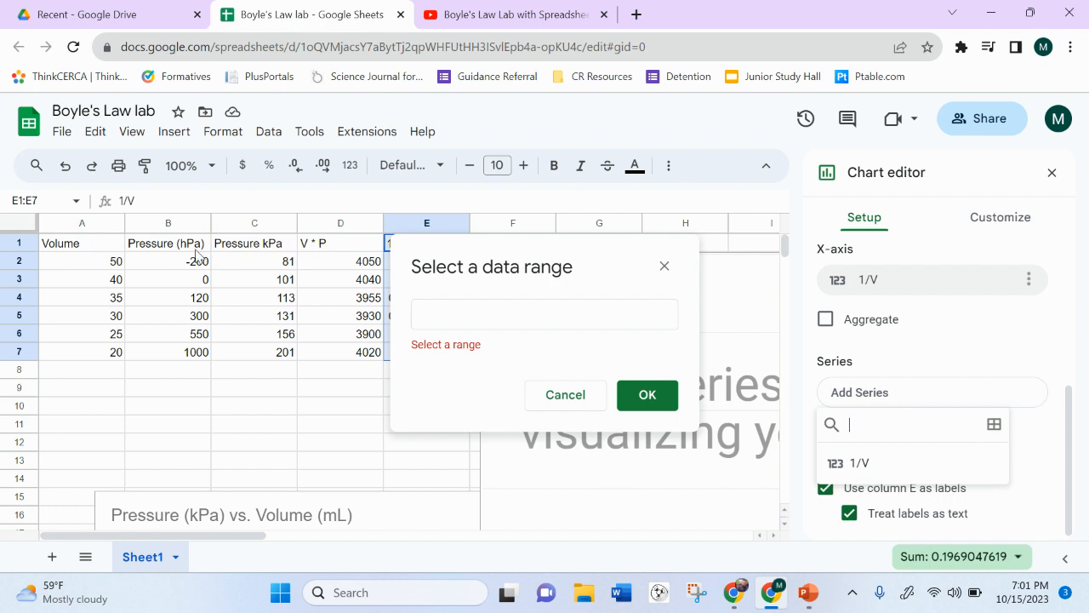
{"action": "left_click_drag", "start_coordinate": [240, 246], "coordinate": [272, 355]}
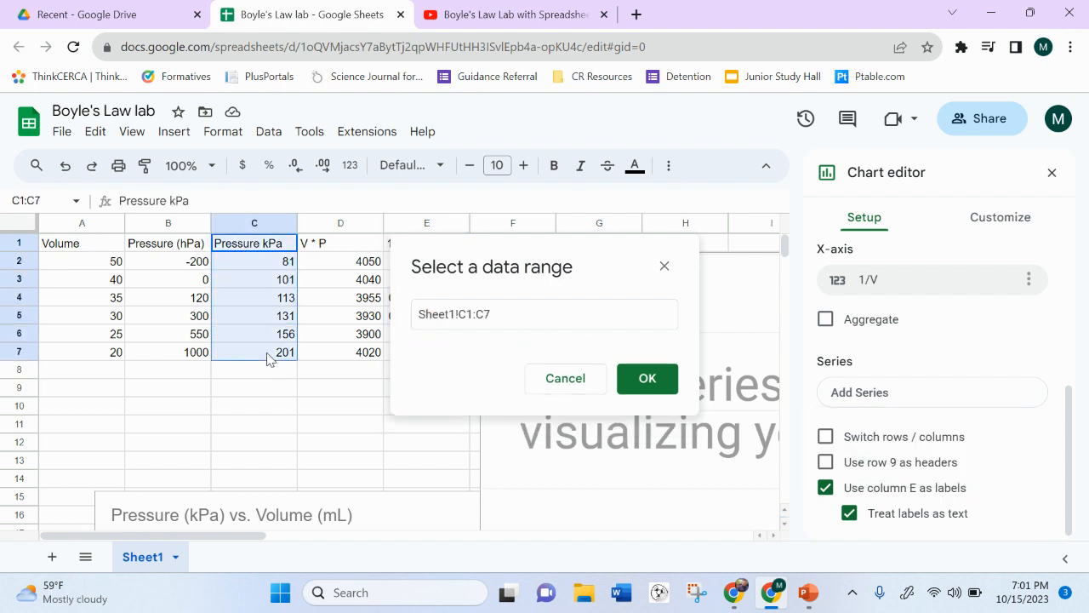
{"action": "left_click", "coordinate": [644, 382]}
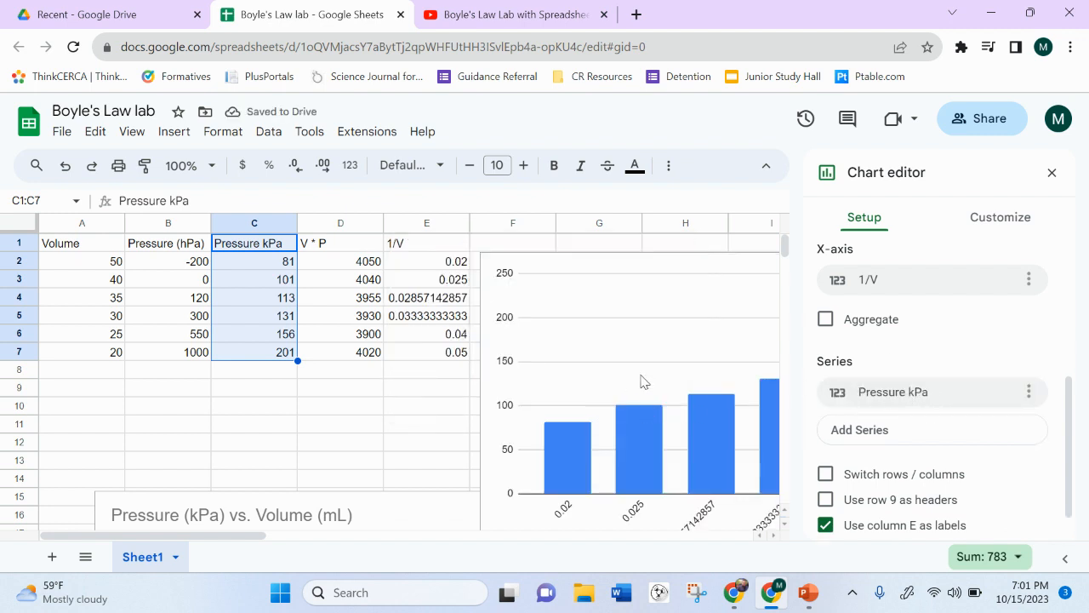
Change the chart of pressure against 1/V from a column chart to a scatter chart and close its editor.
{"action": "scroll", "coordinate": [911, 341], "scroll_direction": "up", "scroll_amount": 3}
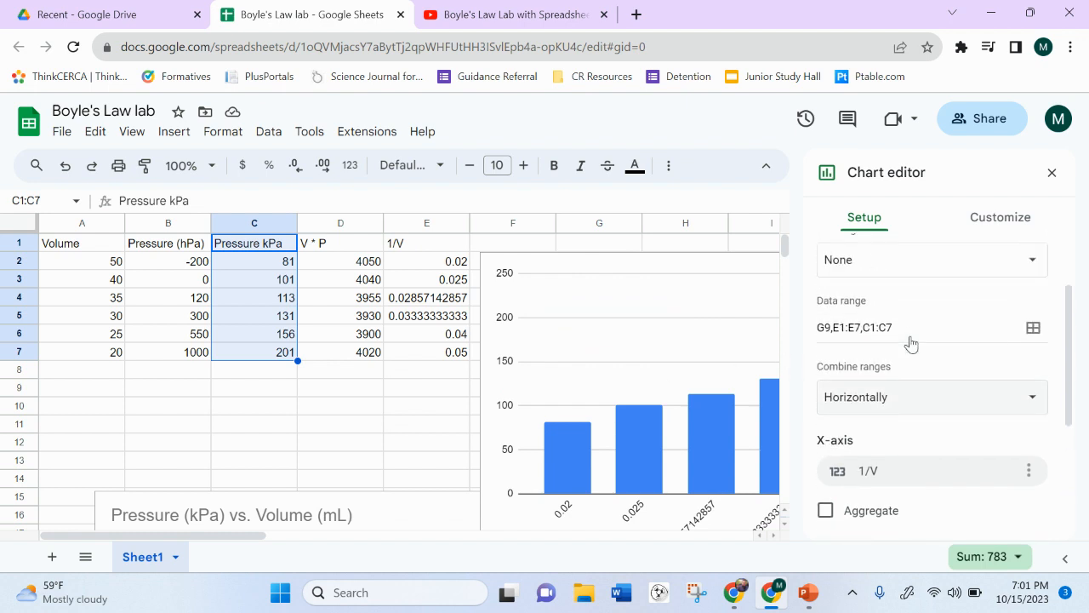
{"action": "scroll", "coordinate": [909, 335], "scroll_direction": "up", "scroll_amount": 2}
{"action": "left_click", "coordinate": [1026, 288]}
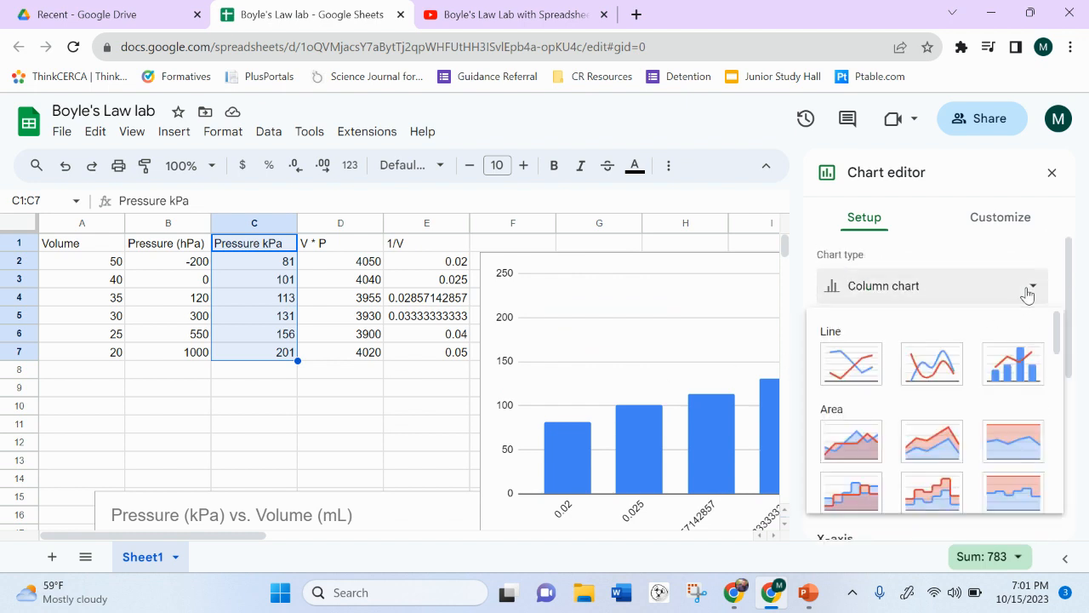
{"action": "scroll", "coordinate": [936, 385], "scroll_direction": "down", "scroll_amount": 5}
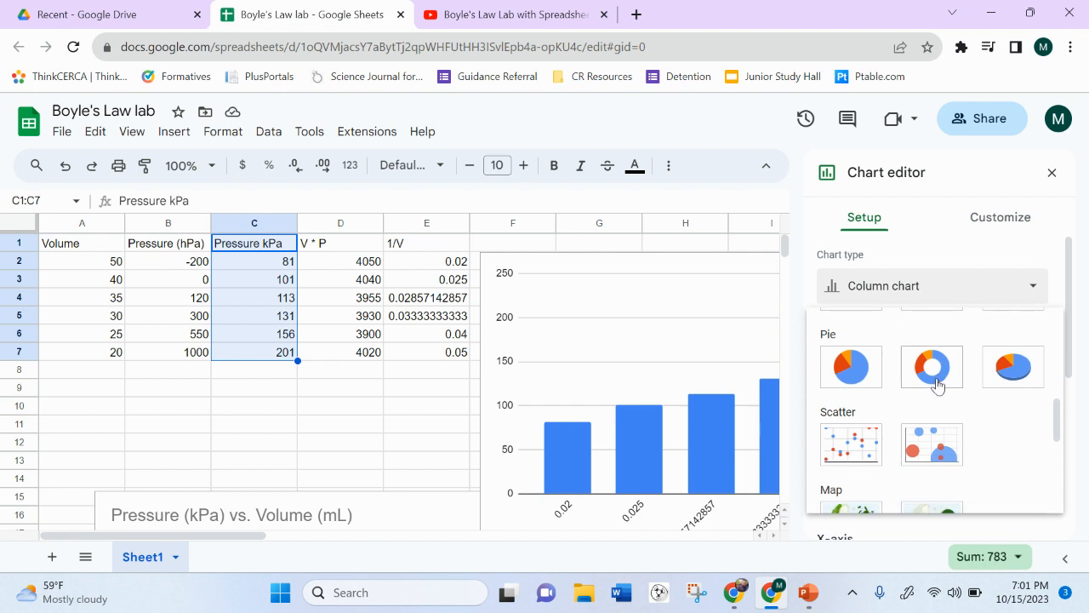
{"action": "scroll", "coordinate": [937, 384], "scroll_direction": "down", "scroll_amount": 1}
{"action": "left_click", "coordinate": [839, 452]}
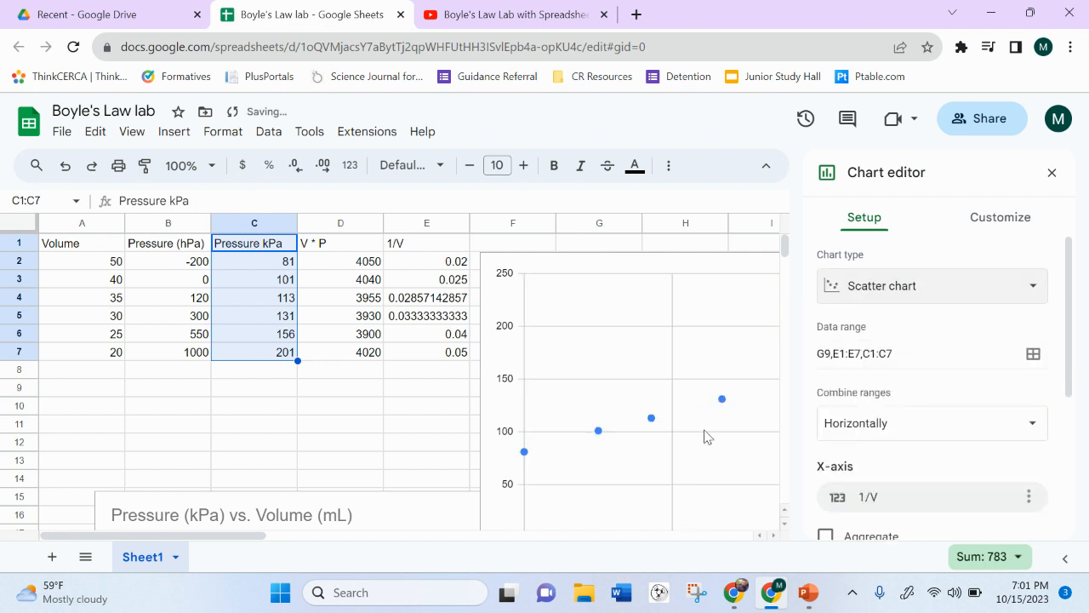
{"action": "left_click", "coordinate": [1050, 173]}
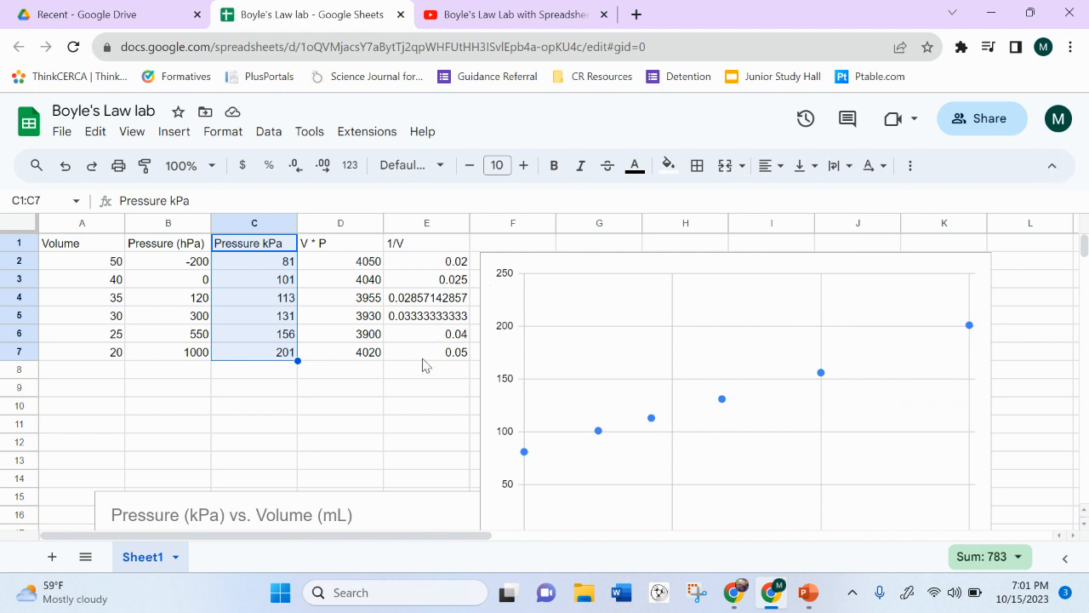
Delete the scatter chart of pressure against 1/V, keeping the Pressure (kPa) vs. Volume (mL) chart.
{"action": "scroll", "coordinate": [409, 412], "scroll_direction": "down", "scroll_amount": 4}
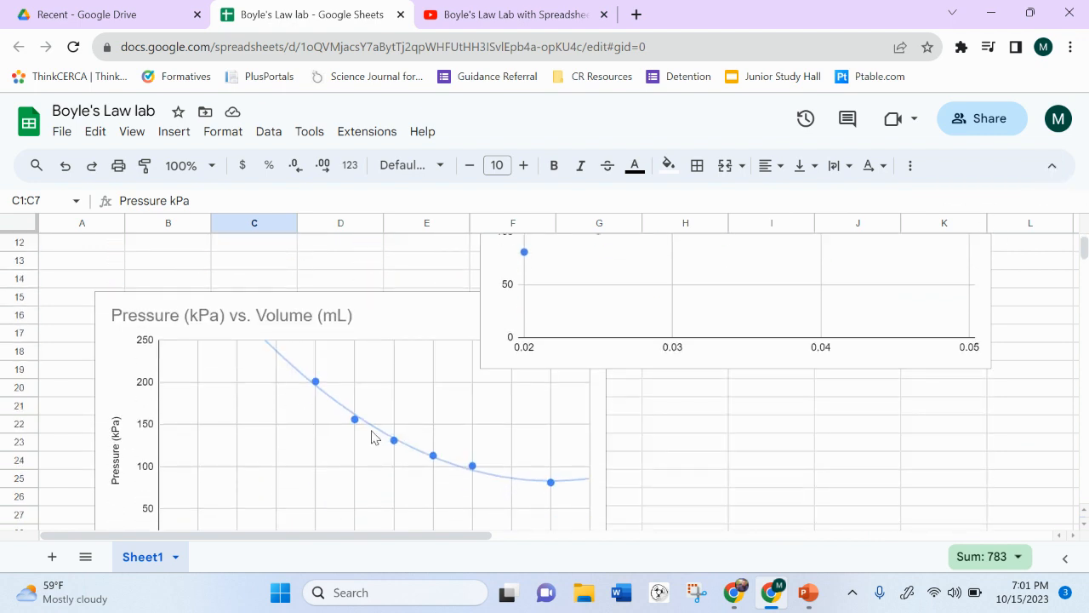
{"action": "scroll", "coordinate": [392, 291], "scroll_direction": "up", "scroll_amount": 4}
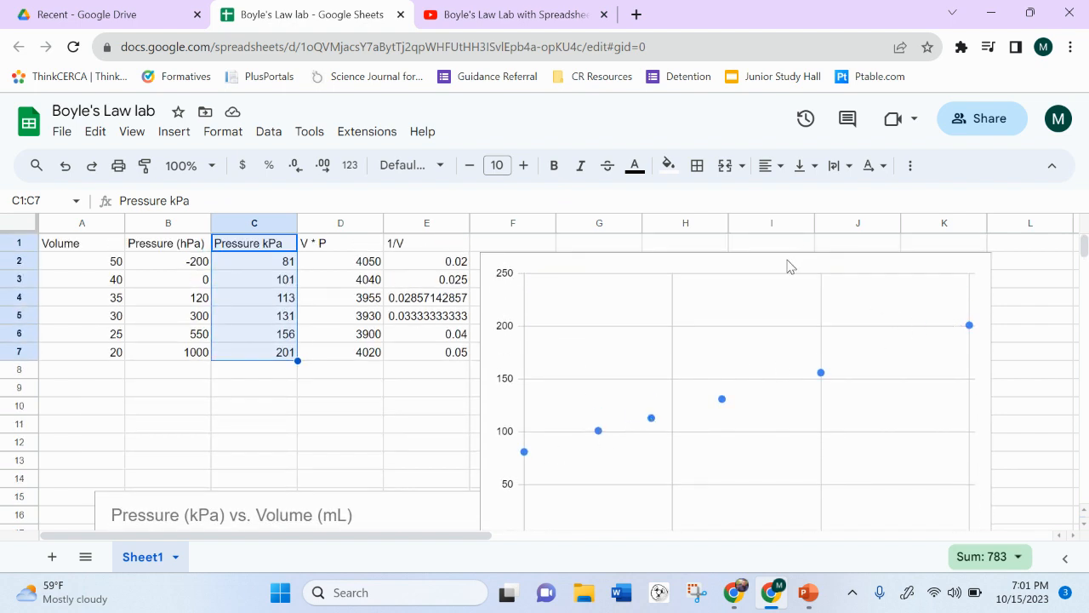
{"action": "left_click", "coordinate": [985, 272]}
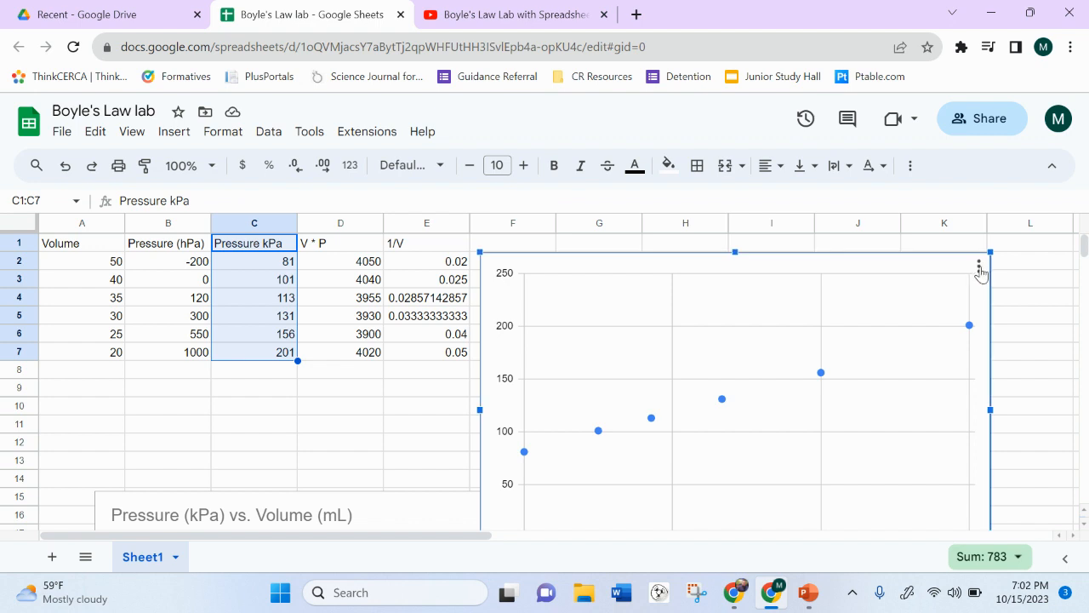
{"action": "left_click", "coordinate": [980, 267]}
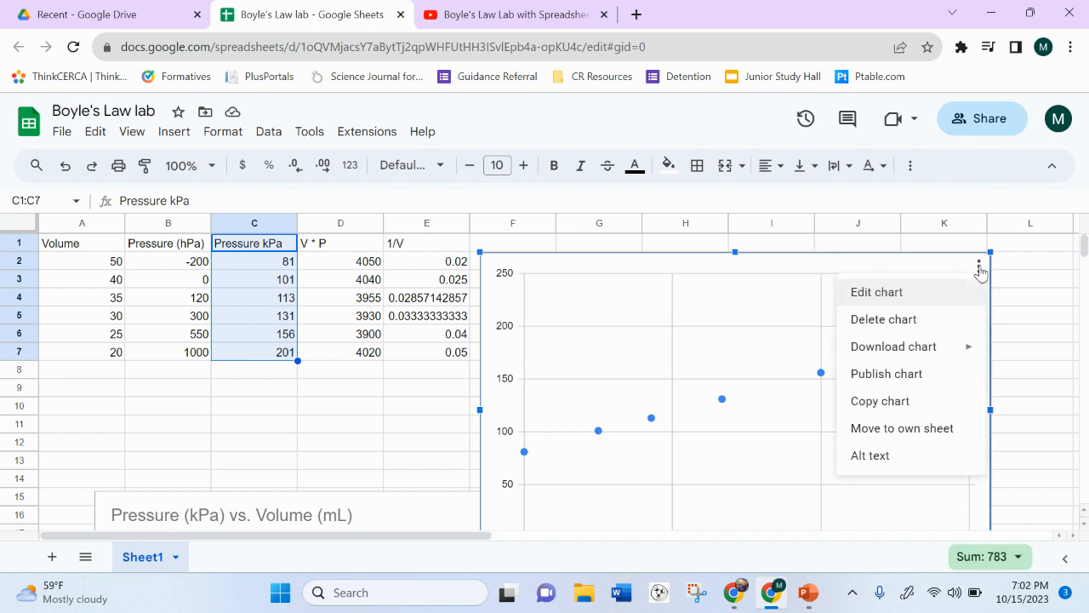
{"action": "left_click", "coordinate": [912, 327]}
{"action": "left_click", "coordinate": [208, 423]}
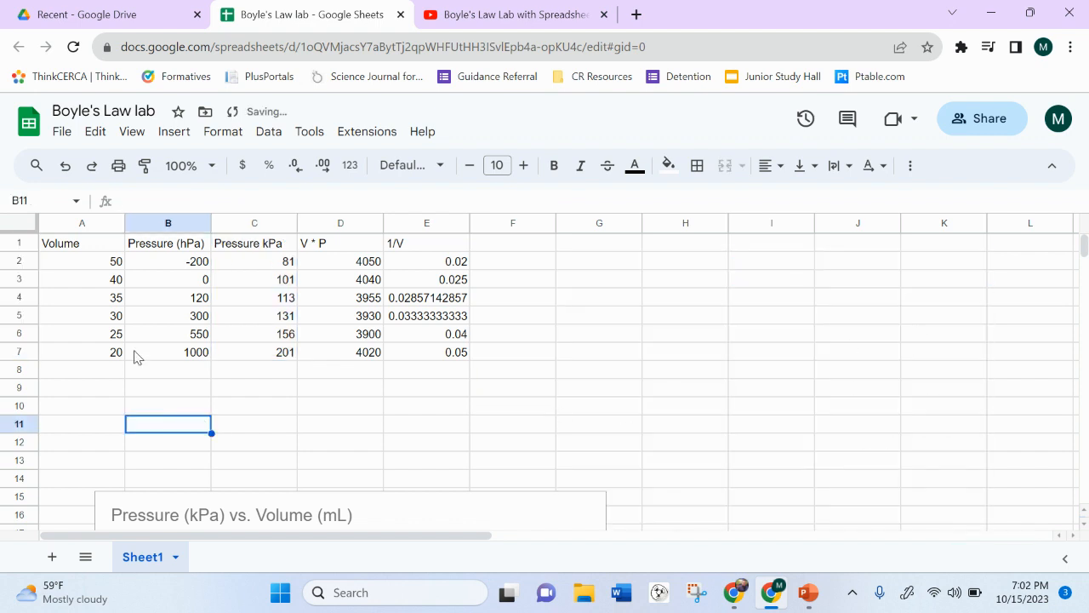
Insert a chart from the whole data table A1:E7 and make it a scatter chart.
{"action": "left_click_drag", "start_coordinate": [63, 245], "coordinate": [420, 355]}
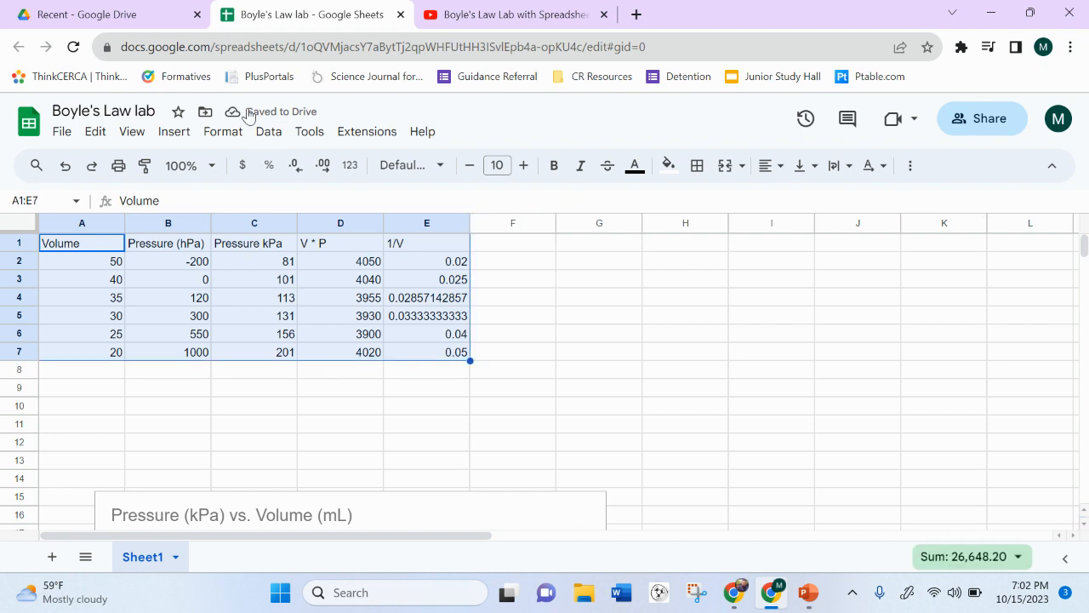
{"action": "left_click", "coordinate": [175, 134]}
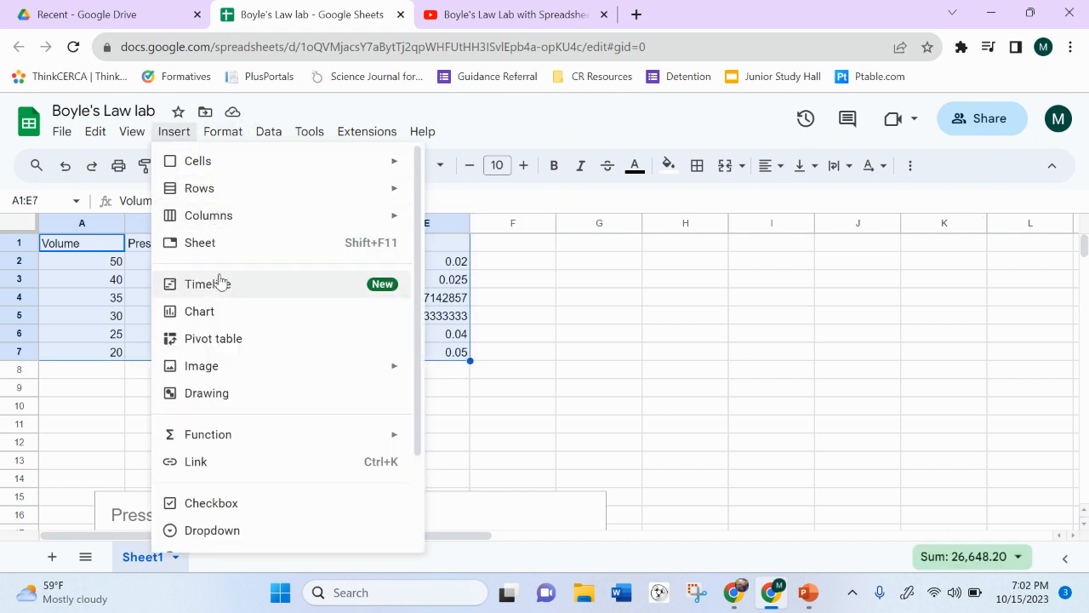
{"action": "left_click", "coordinate": [219, 310]}
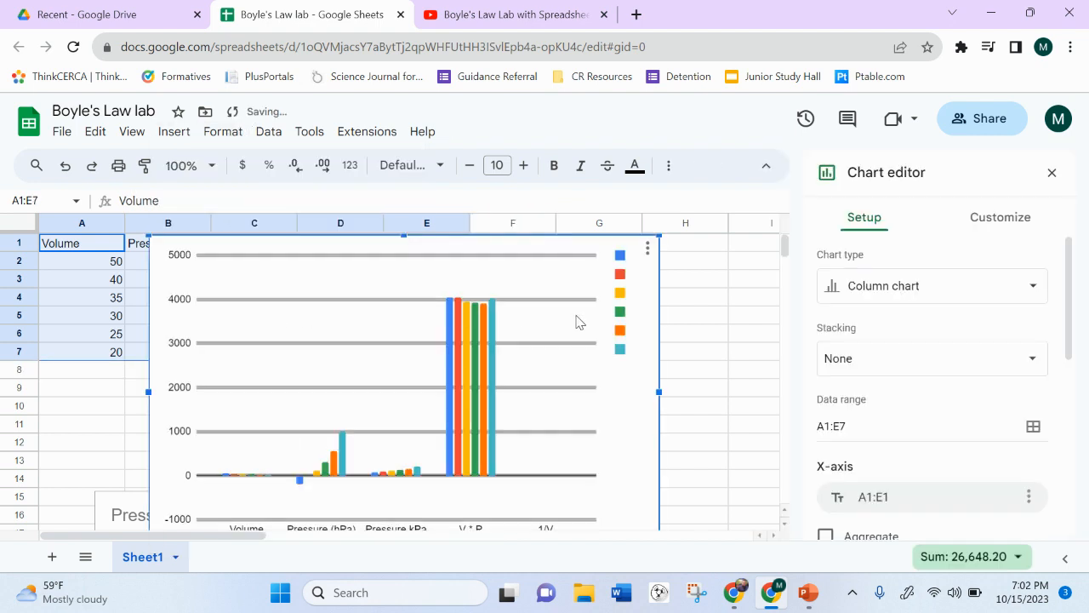
{"action": "left_click", "coordinate": [1031, 289]}
{"action": "scroll", "coordinate": [961, 330], "scroll_direction": "down", "scroll_amount": 10}
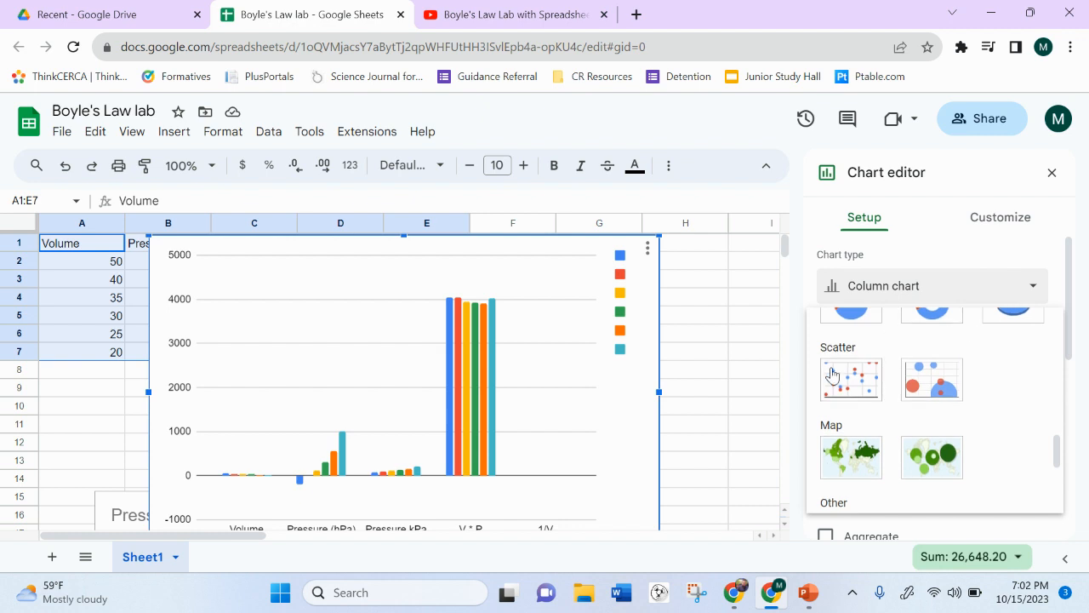
{"action": "left_click", "coordinate": [833, 379]}
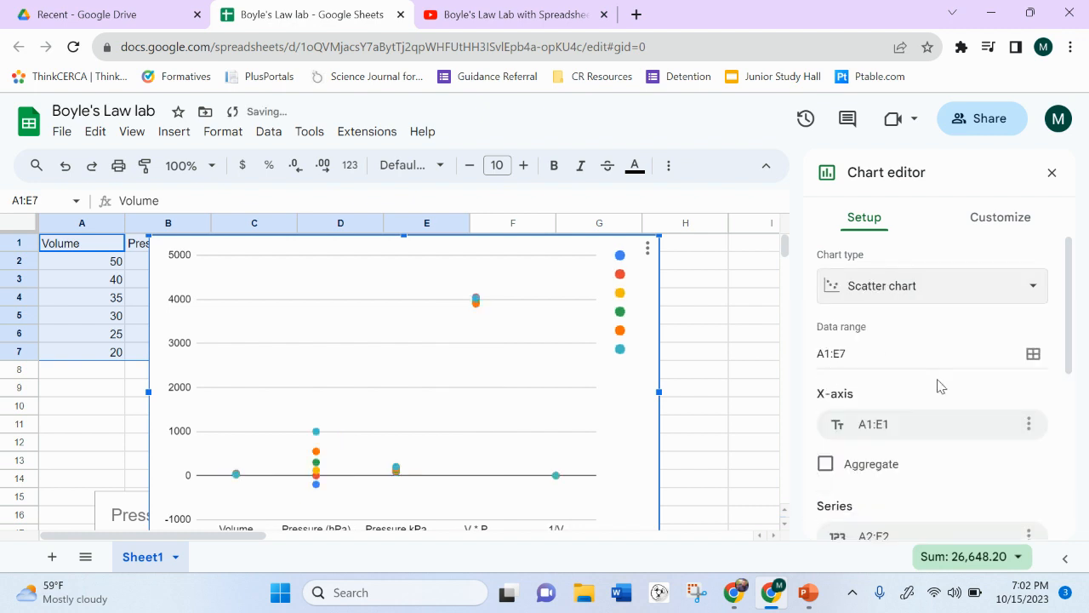
Examine the X-axis and series settings of the new scatter chart, including the X-axis options, and close its editor.
{"action": "scroll", "coordinate": [938, 384], "scroll_direction": "down", "scroll_amount": 5}
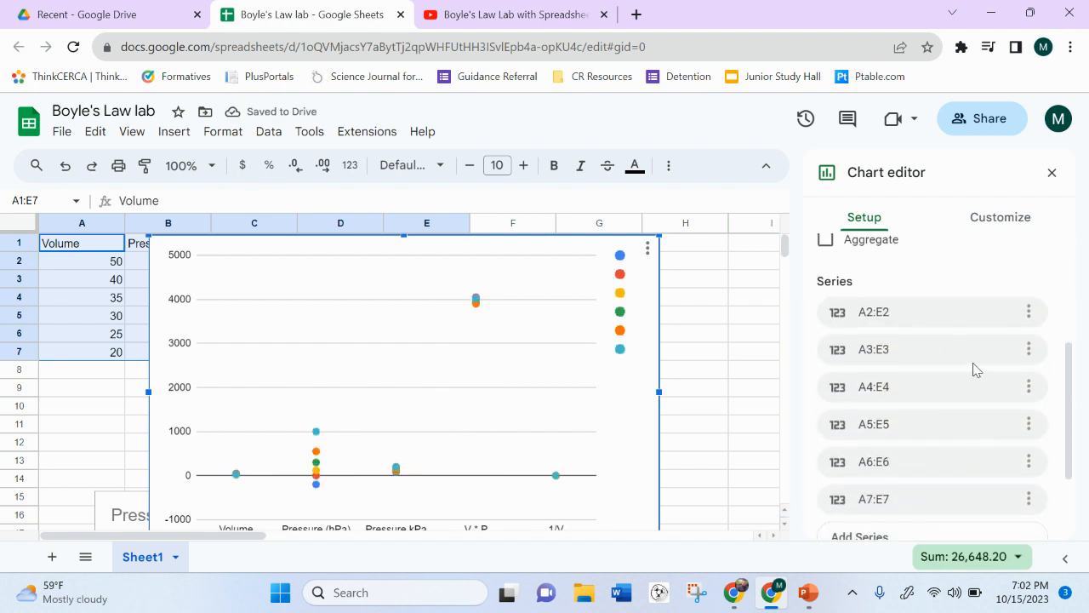
{"action": "scroll", "coordinate": [931, 423], "scroll_direction": "down", "scroll_amount": 1}
{"action": "scroll", "coordinate": [931, 423], "scroll_direction": "up", "scroll_amount": 3}
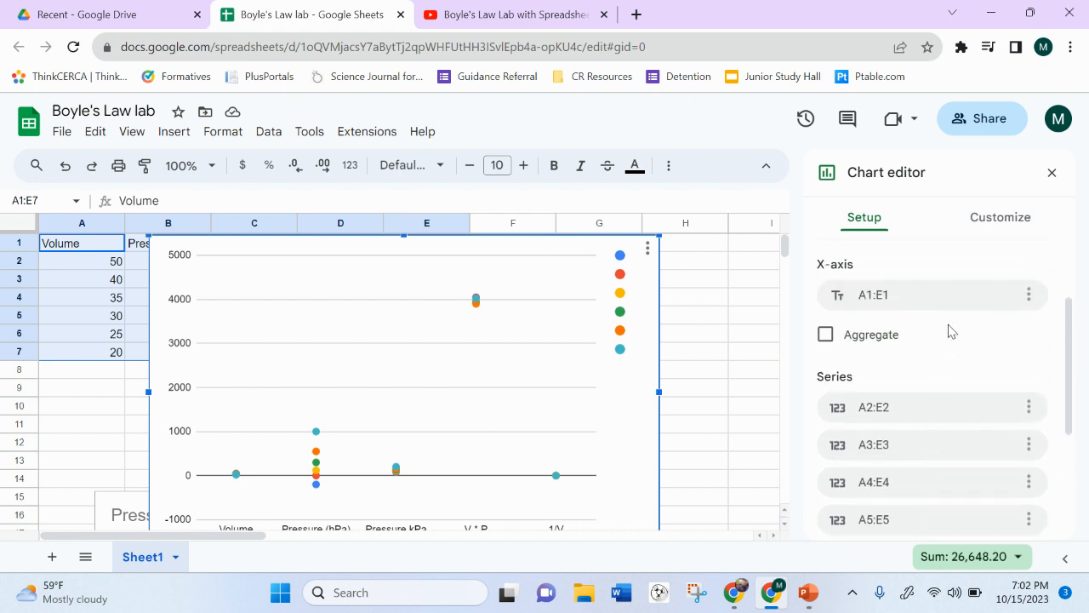
{"action": "left_click", "coordinate": [1029, 295]}
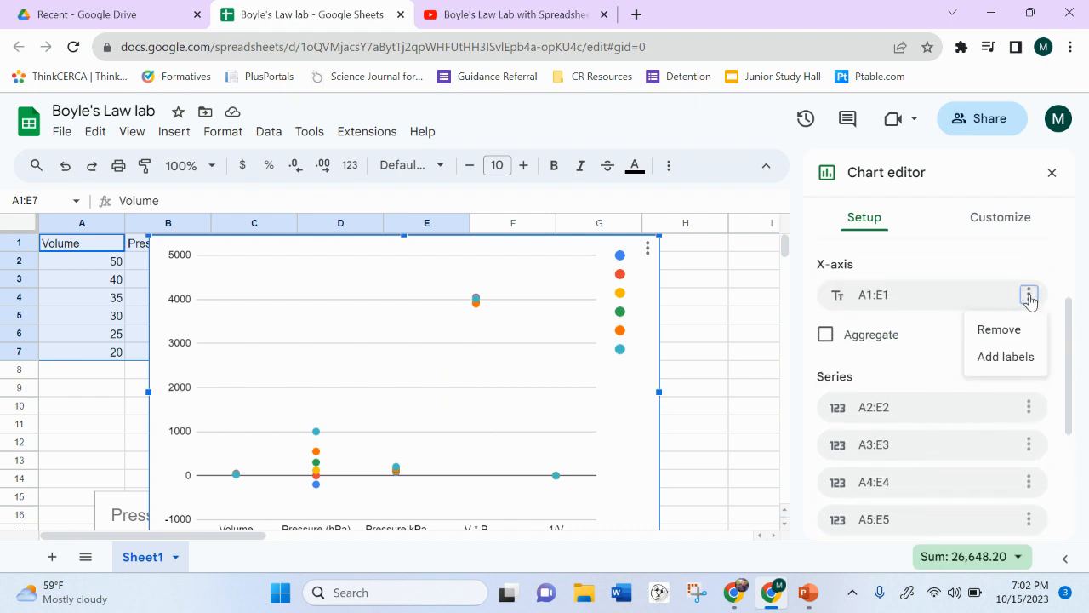
{"action": "left_click", "coordinate": [951, 298]}
{"action": "left_click", "coordinate": [1027, 295]}
{"action": "left_click", "coordinate": [1010, 275]}
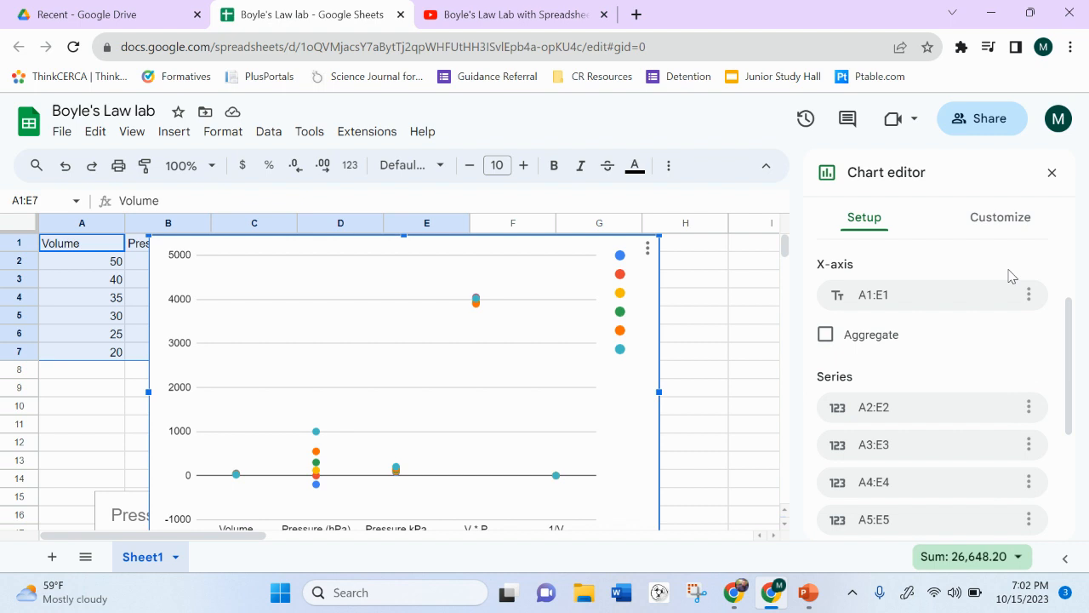
{"action": "left_click", "coordinate": [1051, 173]}
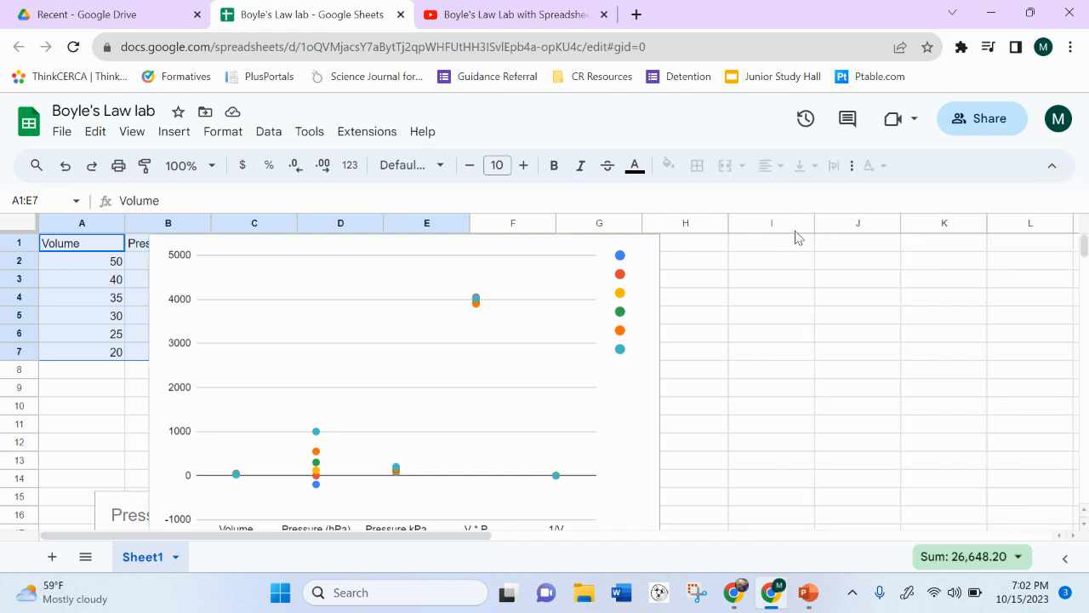
Delete the scatter chart made from the whole data table.
{"action": "left_click", "coordinate": [648, 249]}
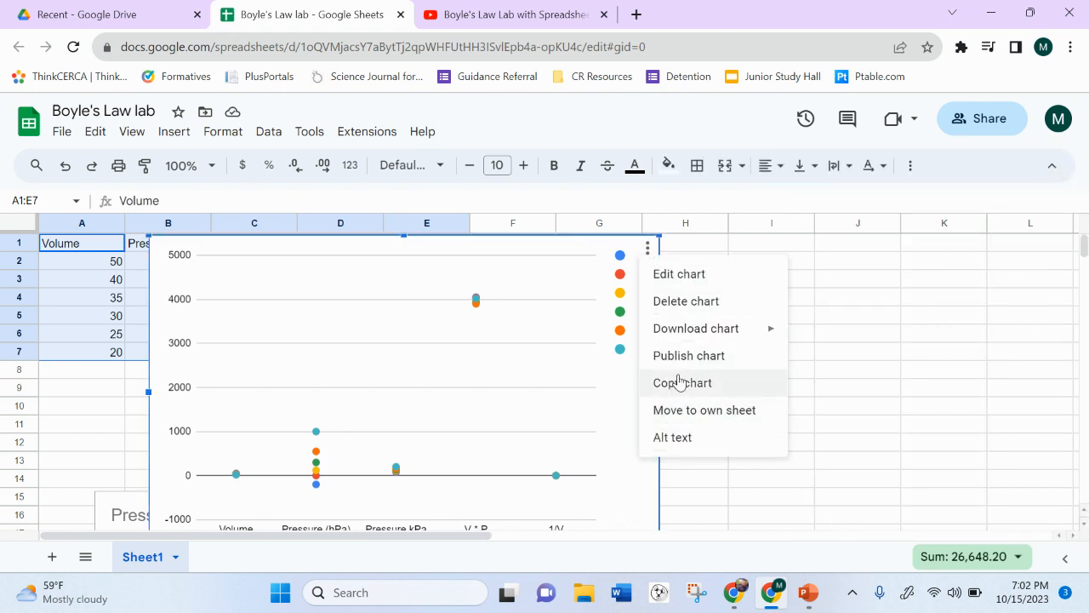
{"action": "left_click", "coordinate": [677, 309]}
{"action": "left_click", "coordinate": [572, 349]}
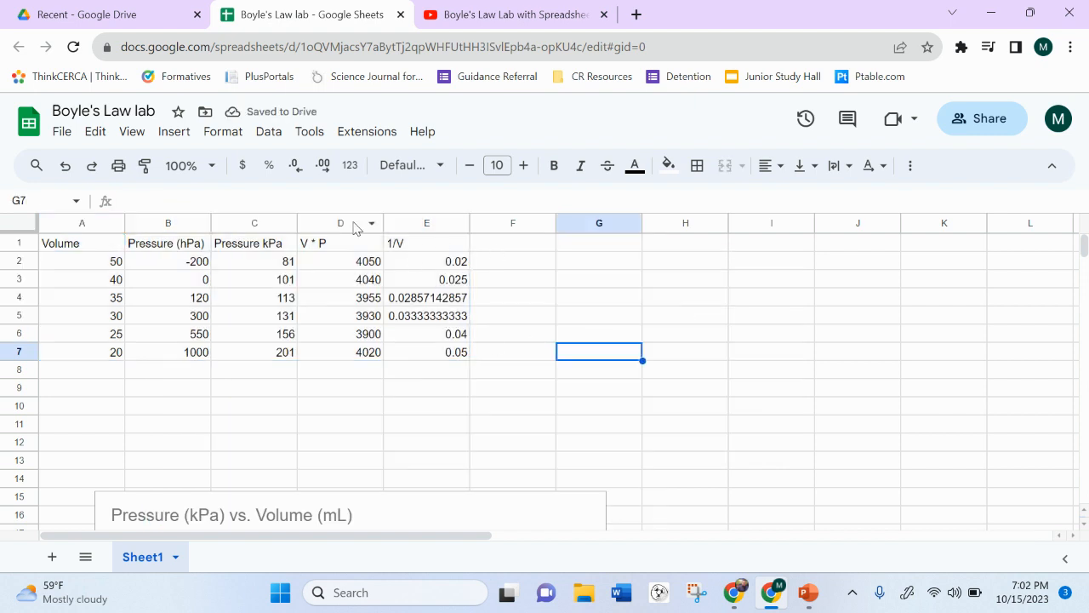
Insert a new empty chart and use the 1/V data in E1:E7 as its X-axis.
{"action": "left_click", "coordinate": [173, 132]}
{"action": "left_click", "coordinate": [194, 317]}
{"action": "left_click_drag", "start_coordinate": [502, 245], "coordinate": [851, 262]}
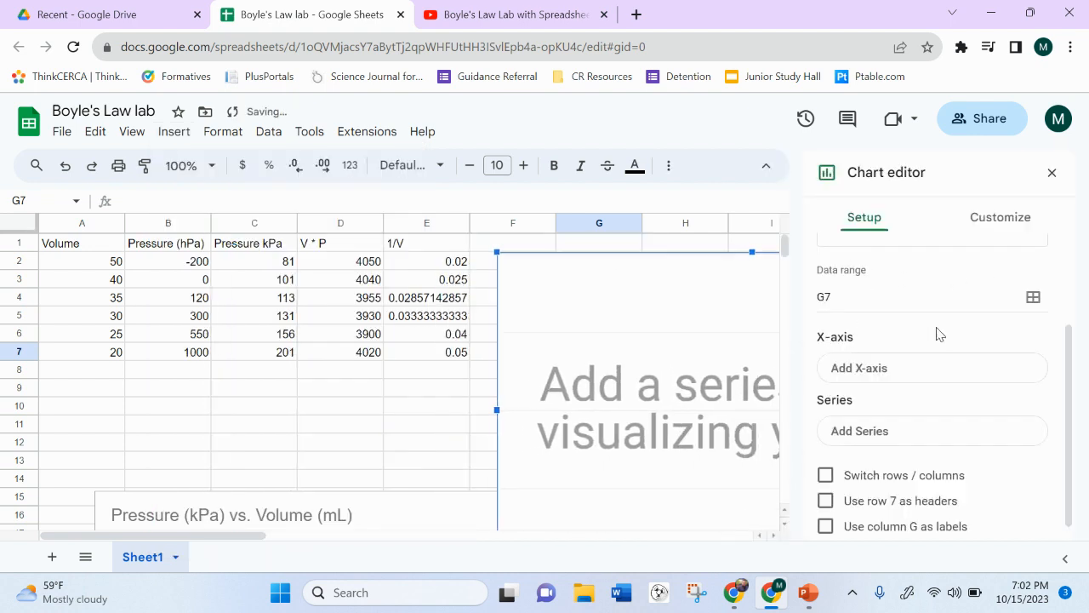
{"action": "left_click", "coordinate": [902, 370]}
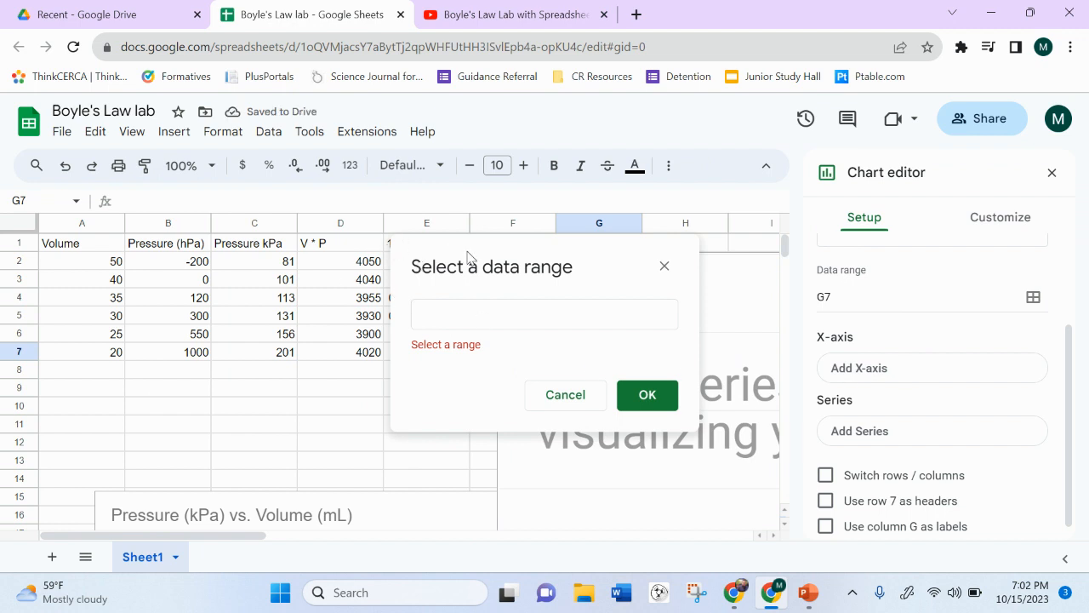
{"action": "left_click_drag", "start_coordinate": [467, 258], "coordinate": [579, 263]}
{"action": "left_click_drag", "start_coordinate": [443, 248], "coordinate": [439, 359]}
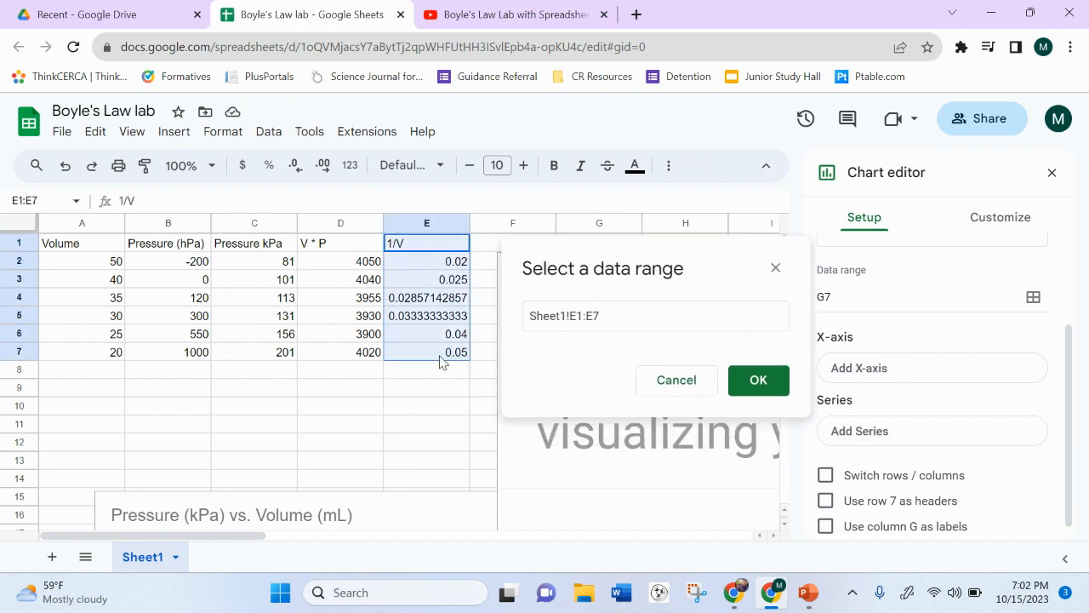
{"action": "left_click", "coordinate": [758, 383]}
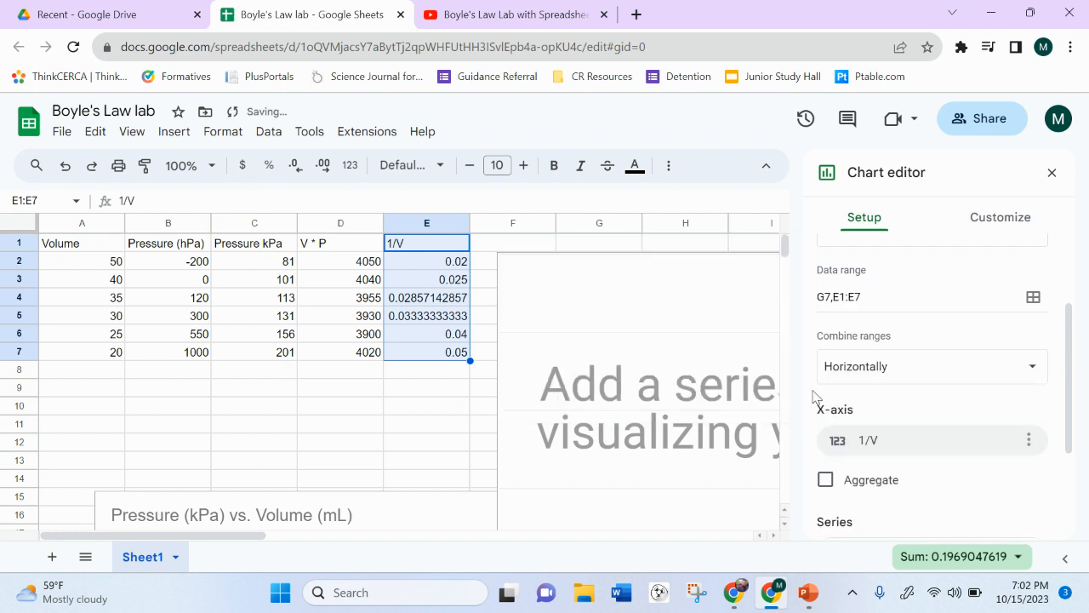
Add the Pressure kPa data in C1:C7 as the new chart's series.
{"action": "scroll", "coordinate": [947, 466], "scroll_direction": "down", "scroll_amount": 2}
{"action": "left_click", "coordinate": [902, 412]}
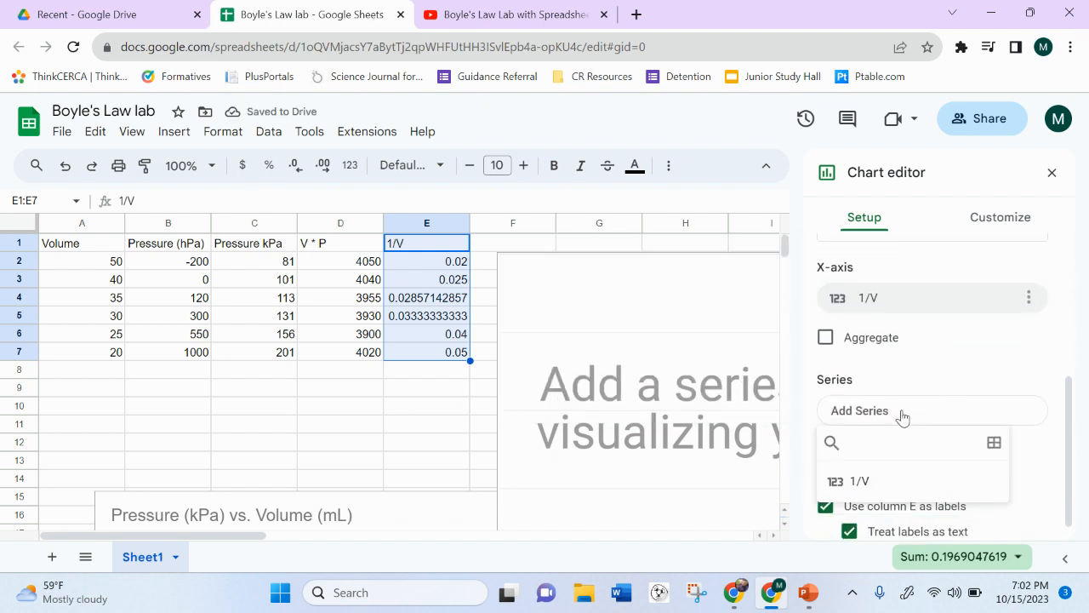
{"action": "left_click", "coordinate": [993, 443]}
{"action": "left_click_drag", "start_coordinate": [242, 243], "coordinate": [261, 360]}
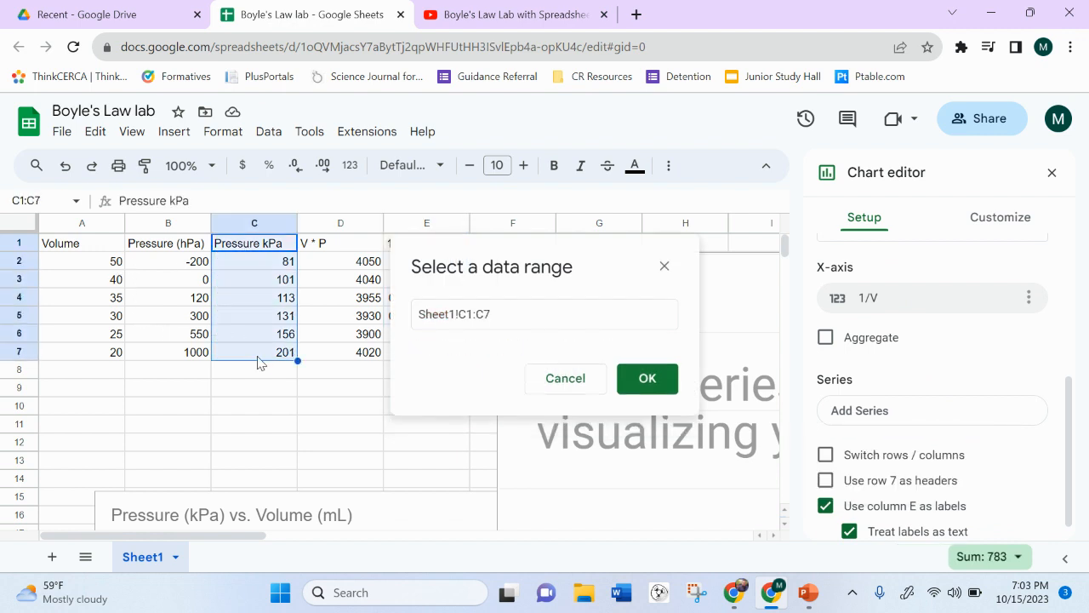
{"action": "left_click", "coordinate": [651, 383]}
Change the new column chart to a scatter chart, close its editor and shift the chart slightly to the right.
{"action": "scroll", "coordinate": [956, 309], "scroll_direction": "up", "scroll_amount": 3}
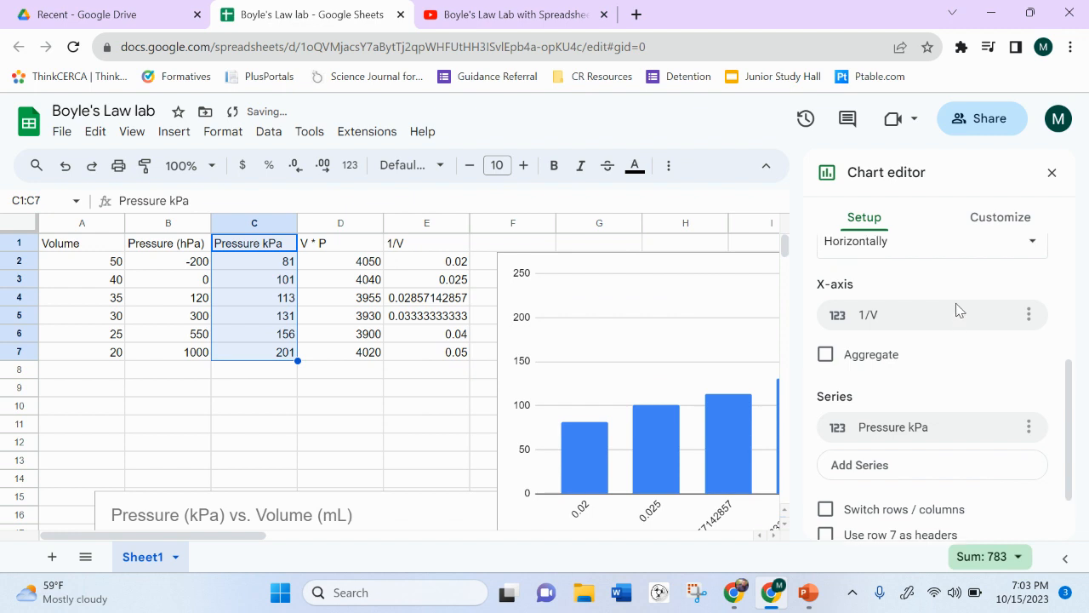
{"action": "left_click", "coordinate": [934, 290]}
{"action": "scroll", "coordinate": [927, 396], "scroll_direction": "down", "scroll_amount": 5}
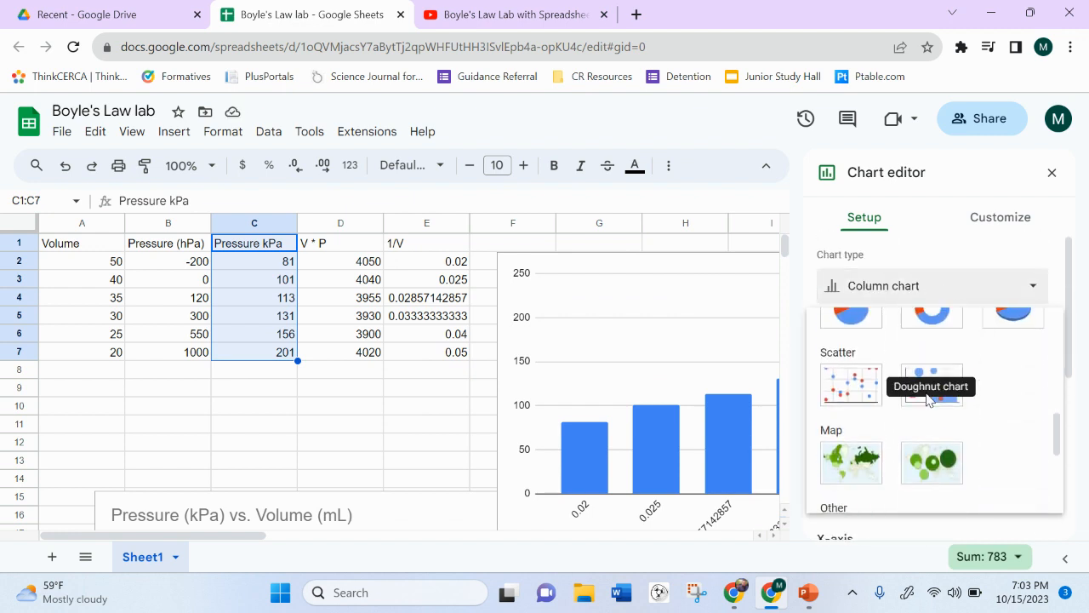
{"action": "left_click", "coordinate": [839, 394]}
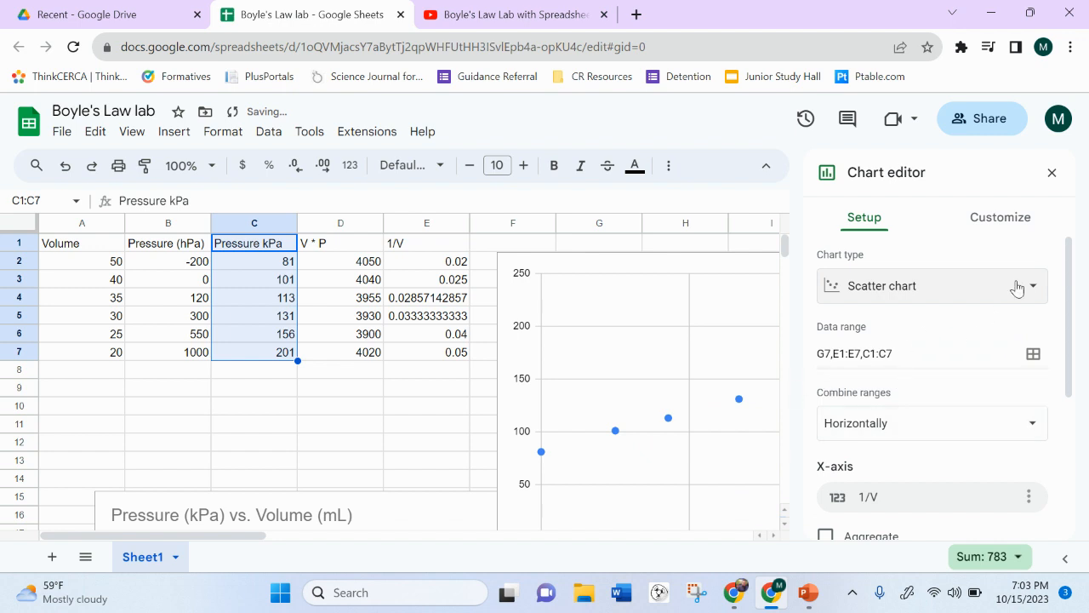
{"action": "left_click", "coordinate": [1051, 173]}
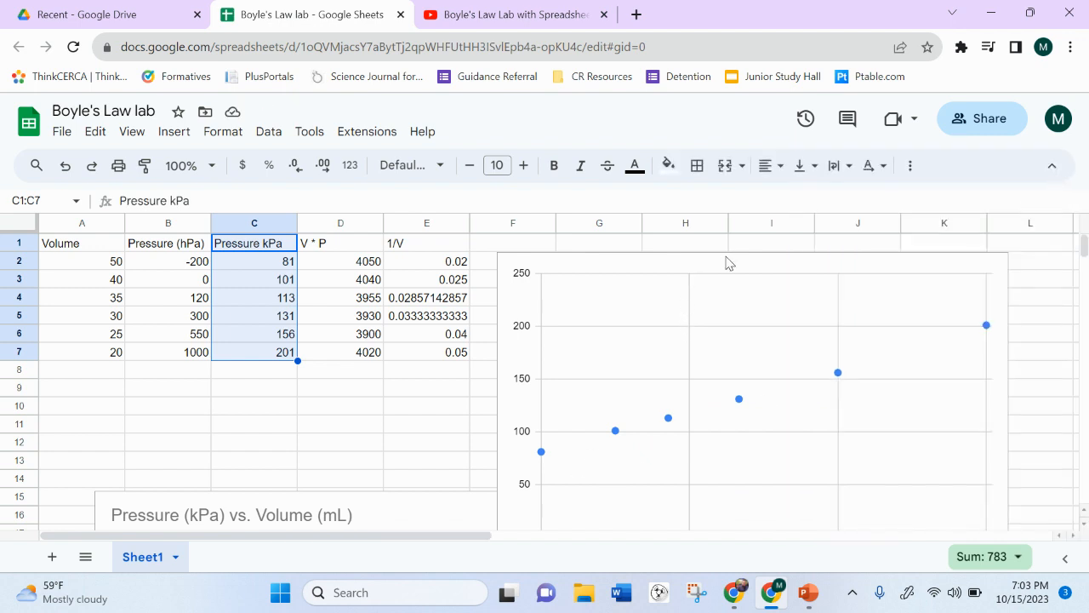
{"action": "left_click", "coordinate": [759, 259]}
{"action": "left_click_drag", "start_coordinate": [762, 261], "coordinate": [774, 259]}
Reopen the scatter chart for editing and set its chart title to "Pressure vs. 1/Volume".
{"action": "left_click", "coordinate": [1009, 266]}
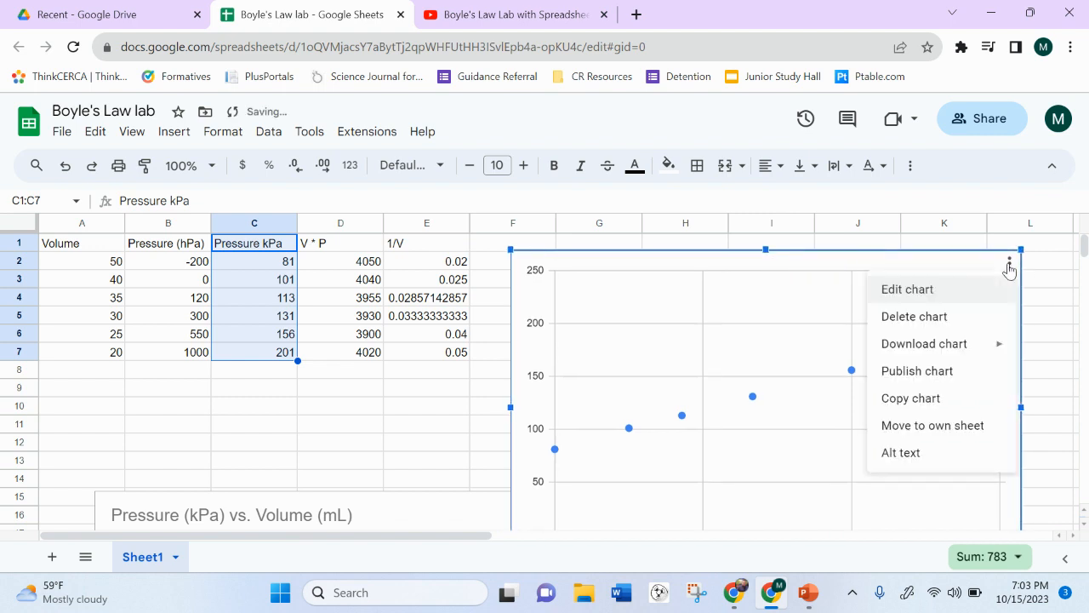
{"action": "left_click", "coordinate": [984, 294]}
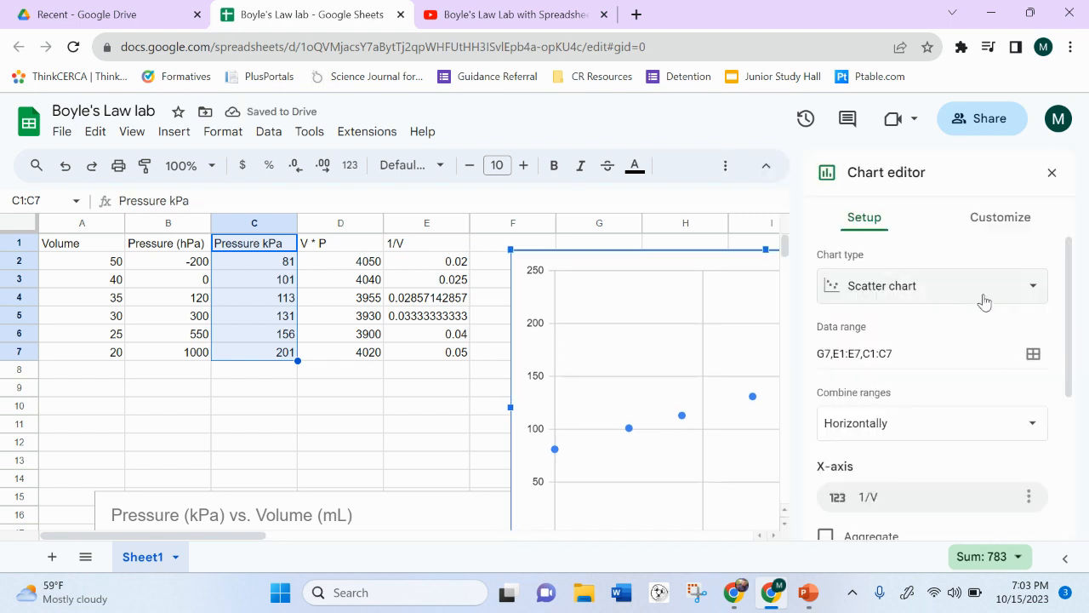
{"action": "left_click", "coordinate": [981, 219]}
{"action": "left_click", "coordinate": [866, 315]}
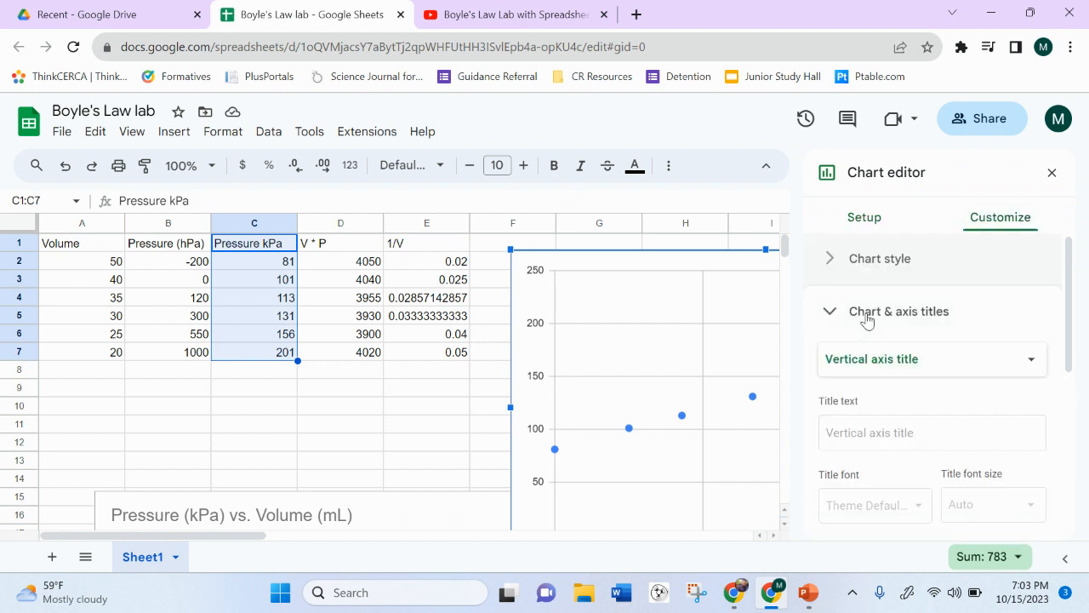
{"action": "left_click", "coordinate": [891, 367]}
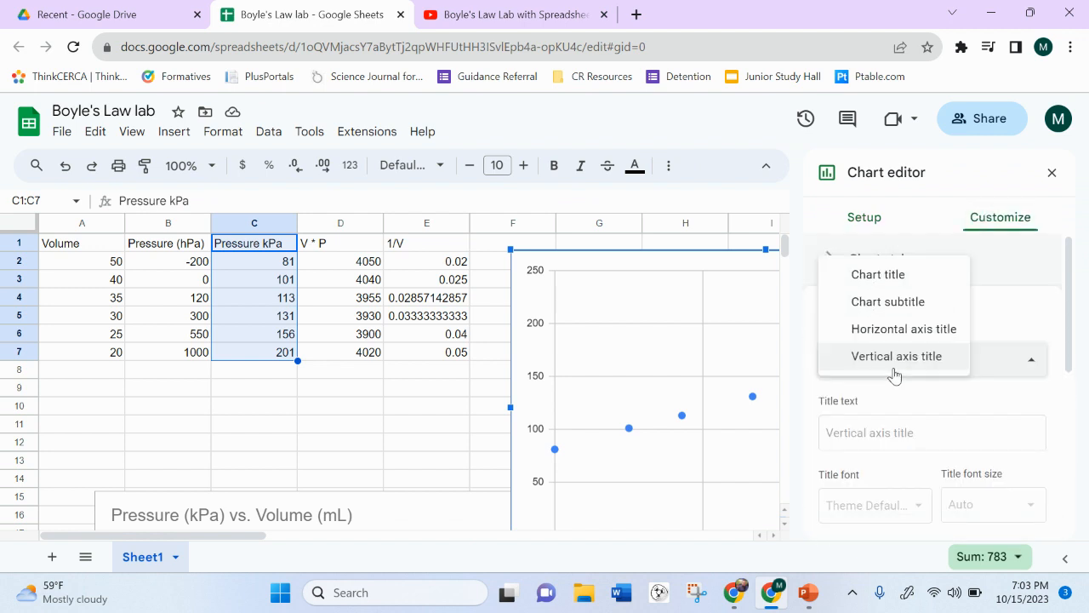
{"action": "left_click", "coordinate": [881, 276]}
{"action": "left_click", "coordinate": [866, 438]}
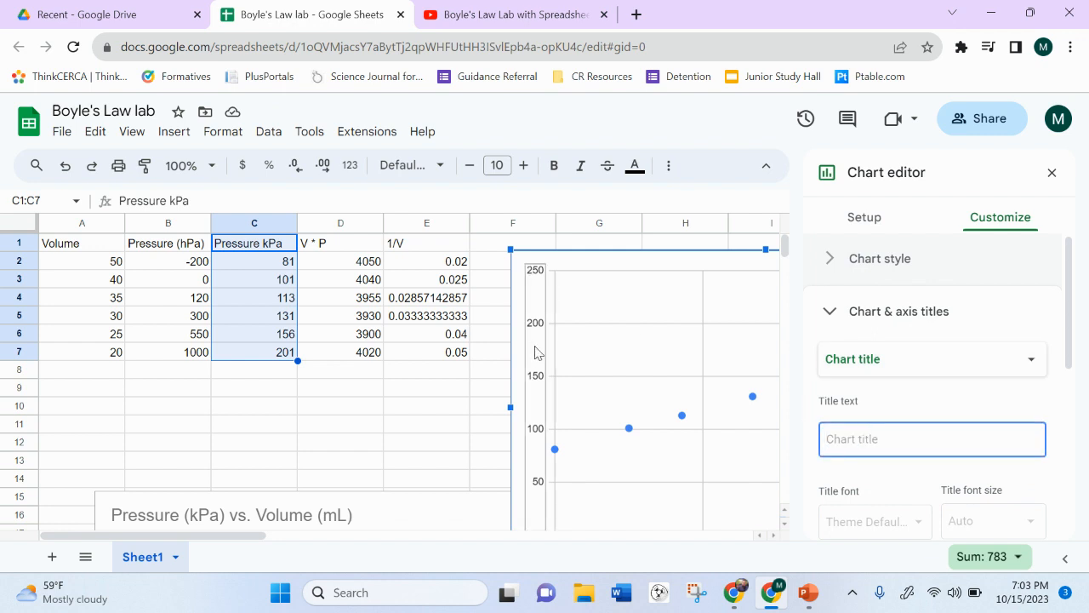
{"action": "type", "text": "Pre"}
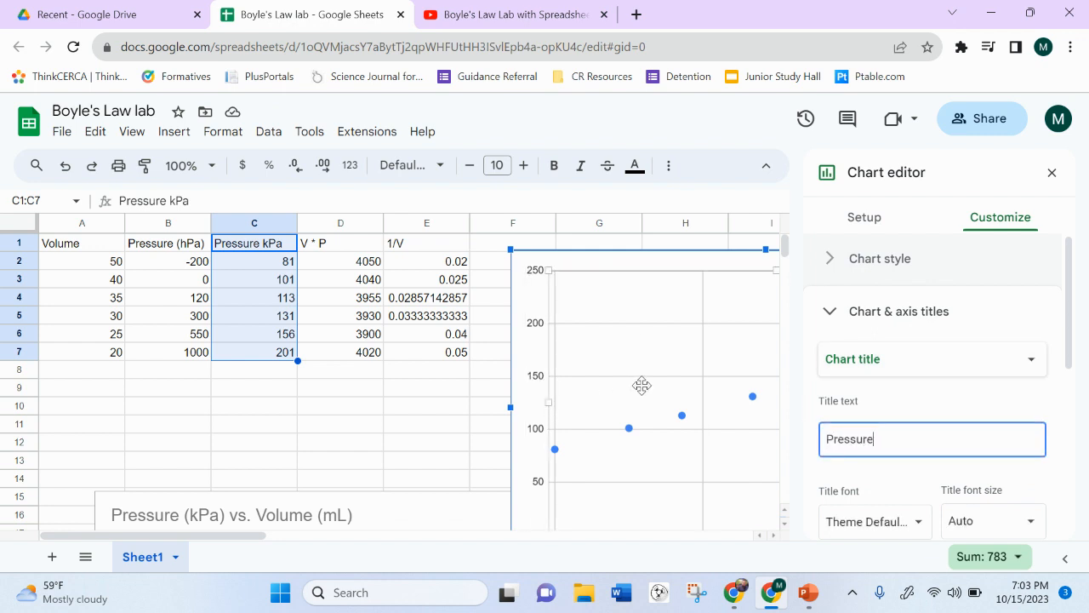
{"action": "type", "text": "ssure vs."}
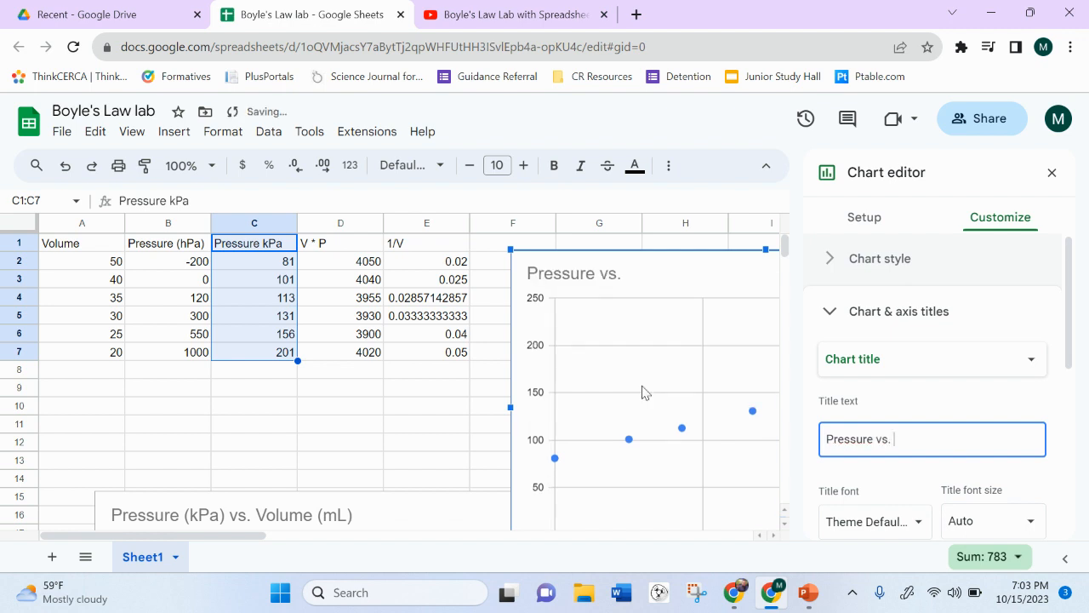
{"action": "type", "text": " 1/Volume"}
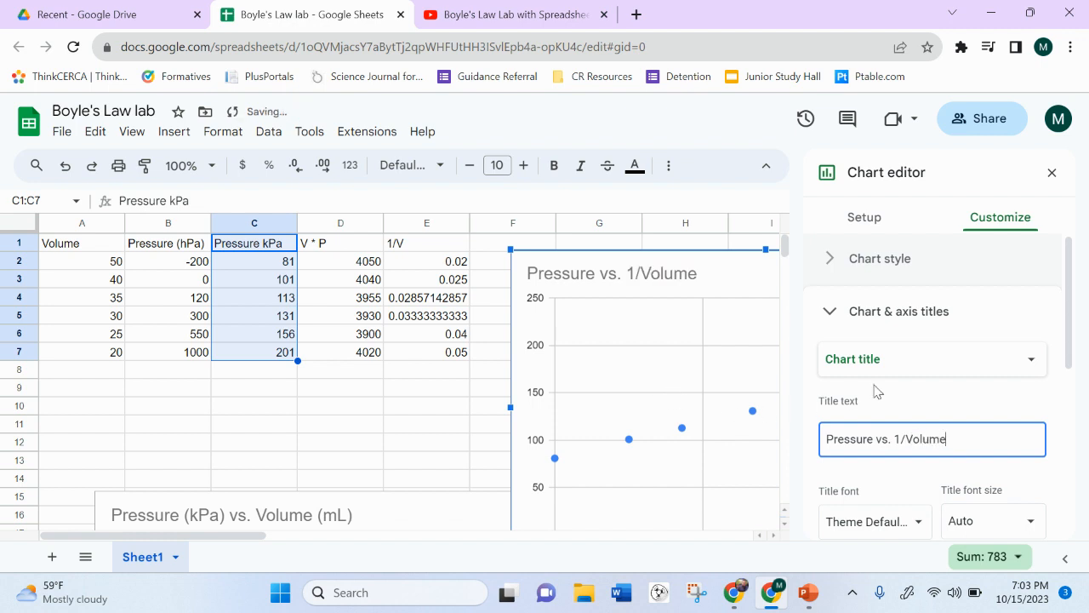
{"action": "left_click", "coordinate": [926, 395]}
Set the scatter chart's horizontal axis title to "1/Volume".
{"action": "left_click", "coordinate": [953, 368]}
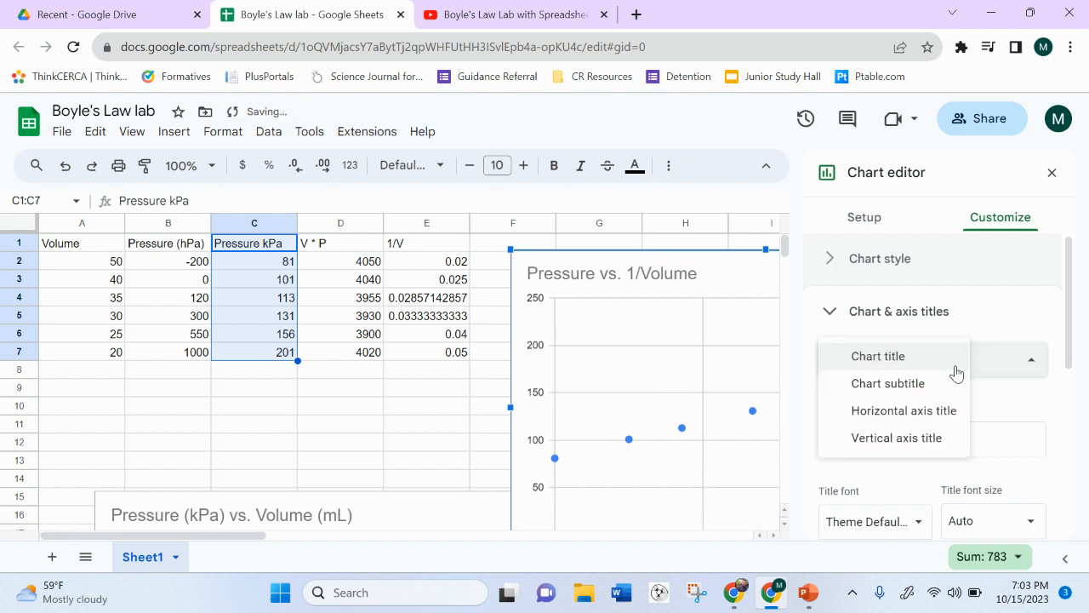
{"action": "left_click", "coordinate": [923, 412]}
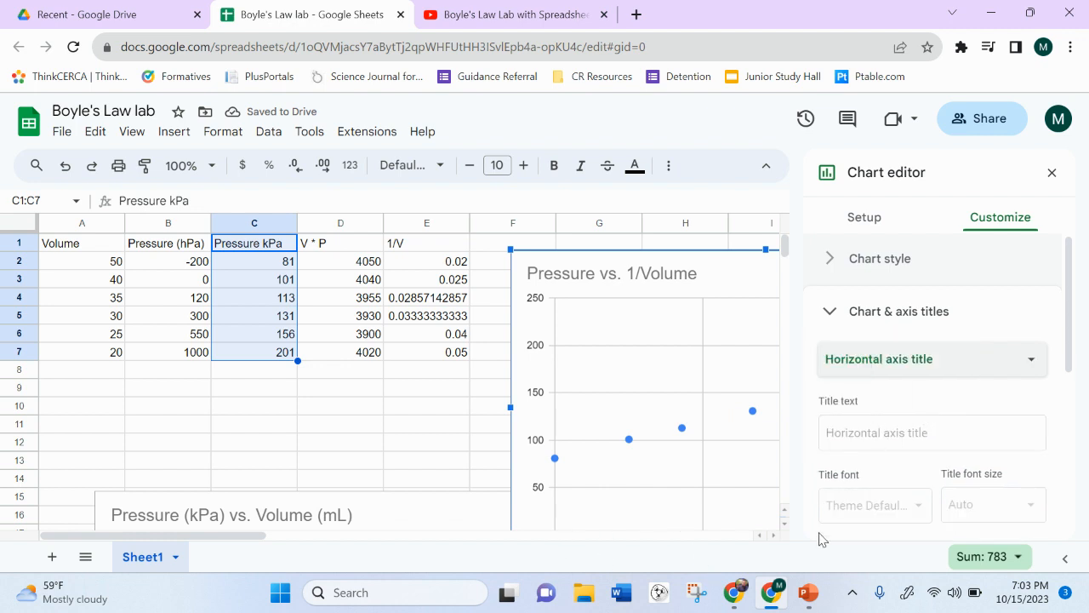
{"action": "left_click", "coordinate": [830, 430]}
{"action": "type", "text": "Vo"}
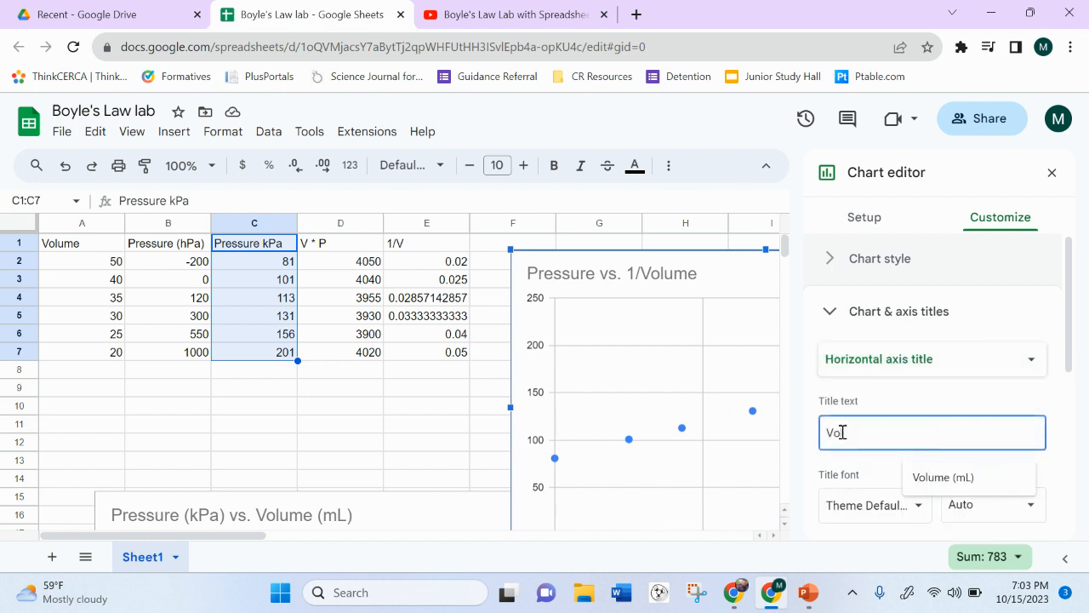
{"action": "key", "text": "BackSpace"}
{"action": "type", "text": "1/Volume"}
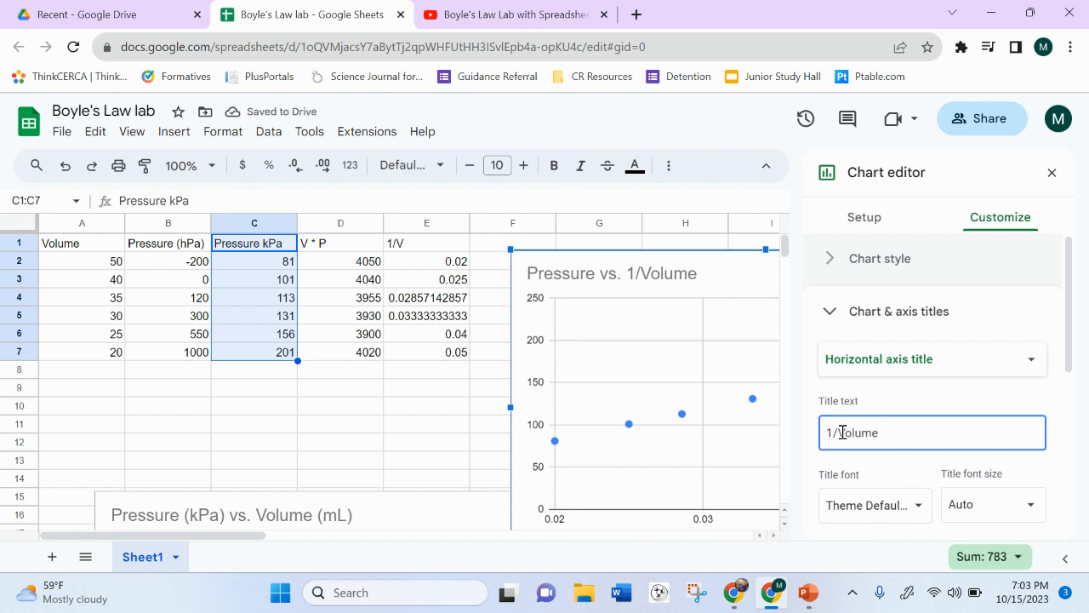
{"action": "left_click", "coordinate": [892, 392]}
Set the scatter chart's vertical axis title to "Pressure (kPa)".
{"action": "left_click", "coordinate": [915, 371]}
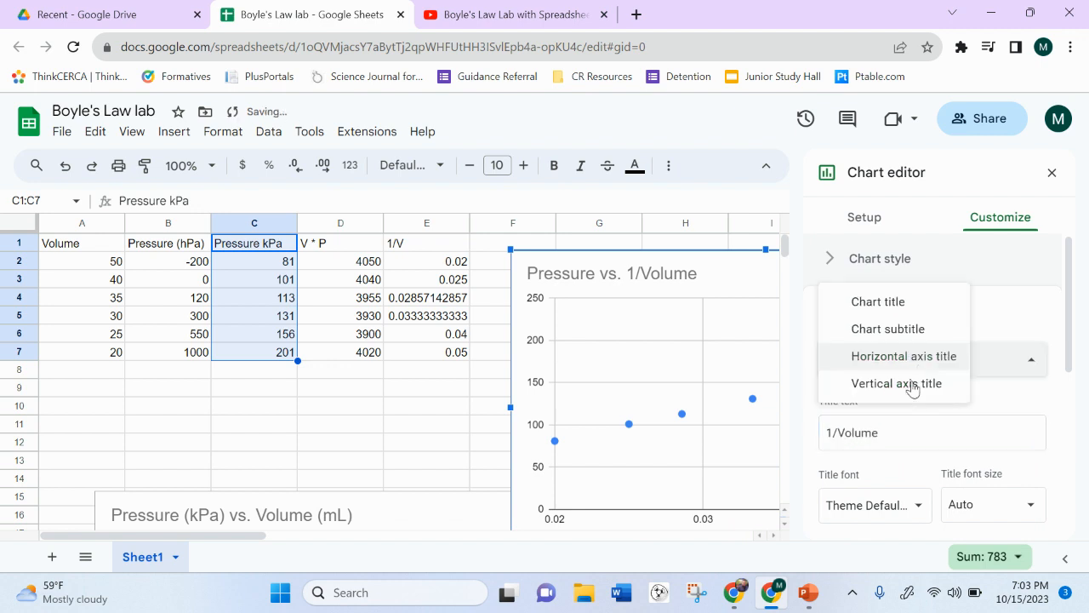
{"action": "left_click", "coordinate": [899, 383]}
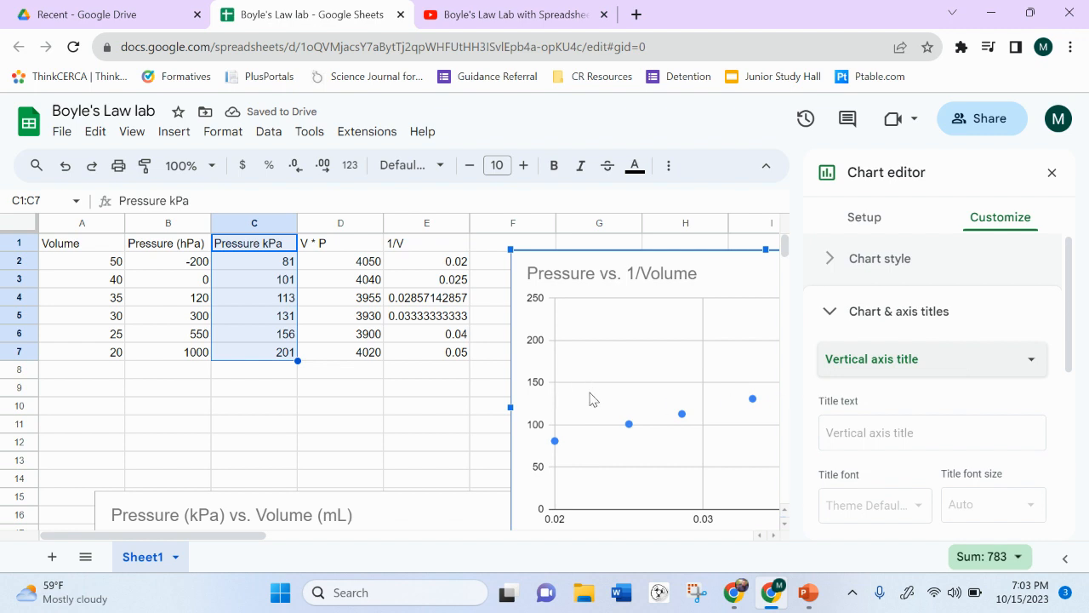
{"action": "left_click", "coordinate": [873, 439]}
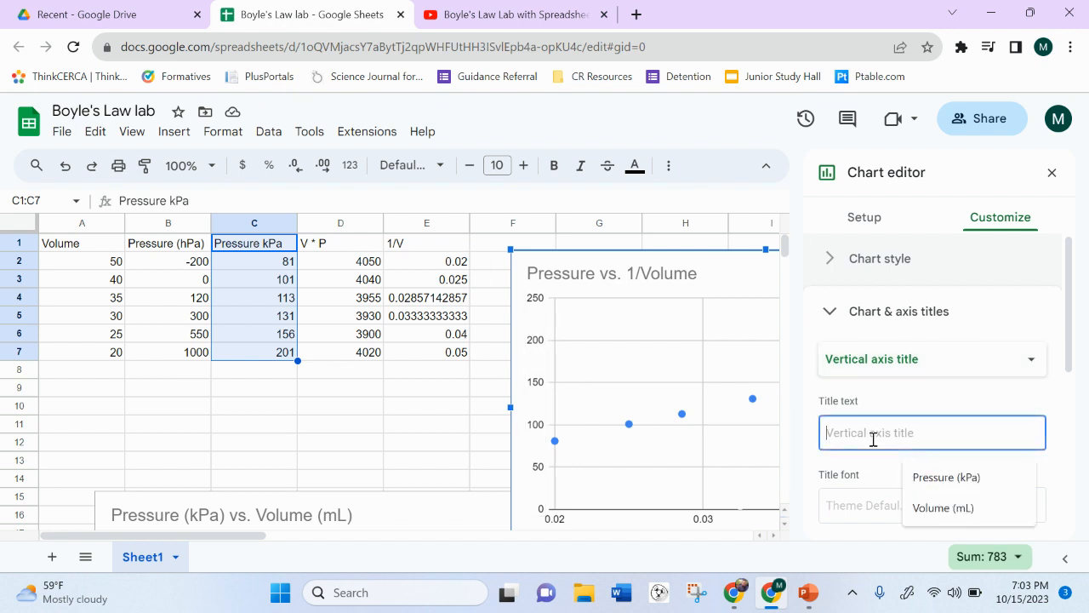
{"action": "type", "text": "Pressure (kPA"}
{"action": "key", "text": "BackSpace"}
{"action": "type", "text": "a)"}
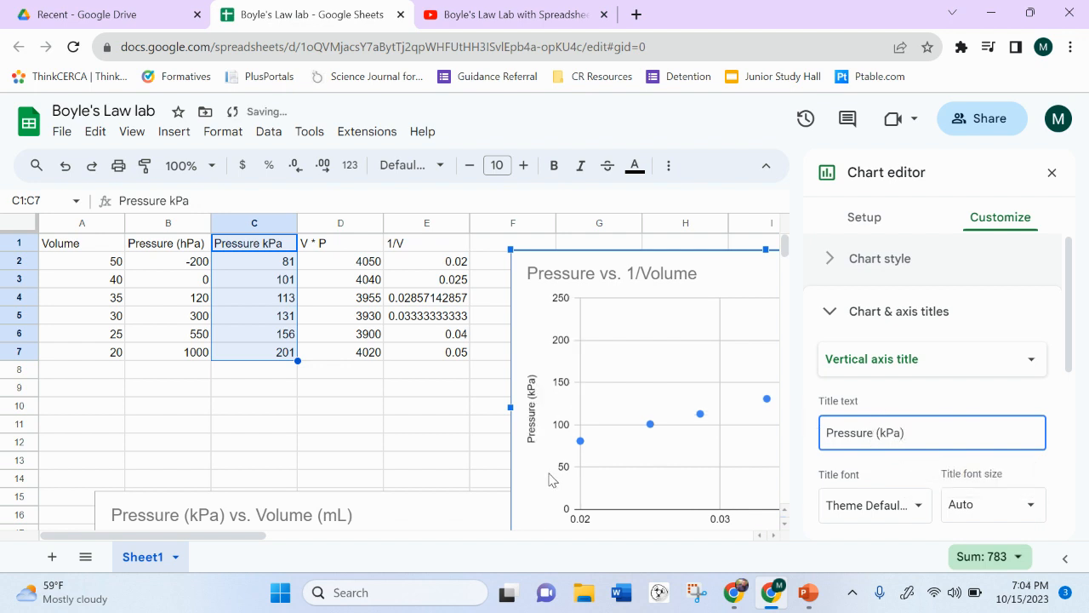
Move the Pressure vs. 1/Volume chart slightly up and left, aligning it with row 1, and close its editor.
{"action": "scroll", "coordinate": [549, 479], "scroll_direction": "down", "scroll_amount": 2}
{"action": "mouse_move", "coordinate": [572, 469]}
{"action": "left_mouse_down"}
{"action": "mouse_move", "coordinate": [416, 461]}
{"action": "mouse_move", "coordinate": [557, 455]}
{"action": "left_mouse_up"}
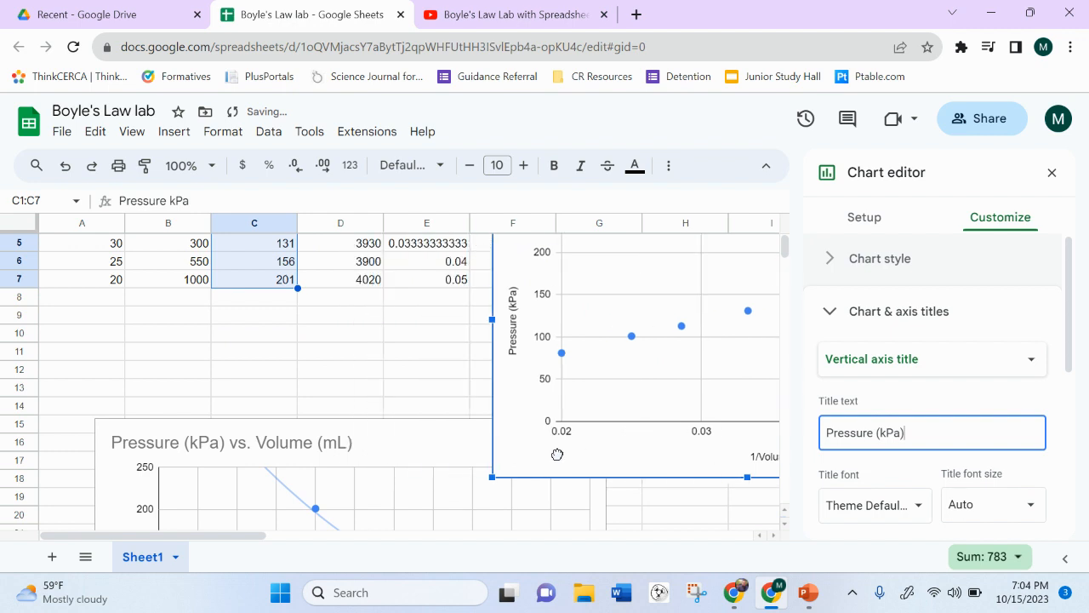
{"action": "left_click", "coordinate": [1051, 173]}
{"action": "scroll", "coordinate": [847, 468], "scroll_direction": "up", "scroll_amount": 1}
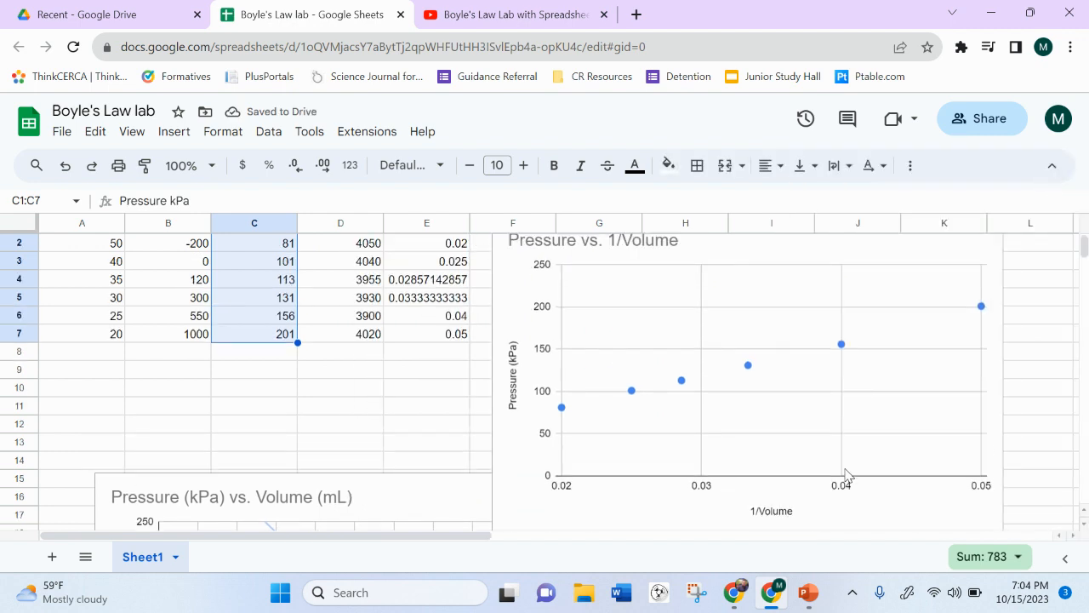
Add a trendline to the series of the Pressure vs. 1/Volume chart and close the chart editor.
{"action": "scroll", "coordinate": [934, 291], "scroll_direction": "up", "scroll_amount": 1}
{"action": "left_click", "coordinate": [985, 260]}
{"action": "left_click", "coordinate": [990, 249]}
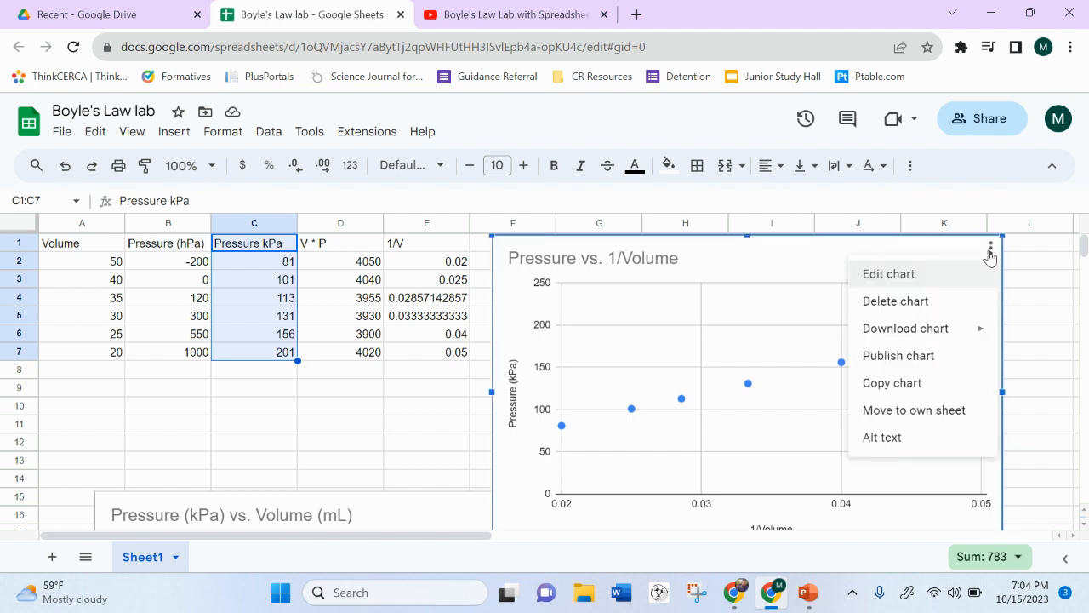
{"action": "left_click", "coordinate": [950, 274]}
{"action": "left_click", "coordinate": [999, 217]}
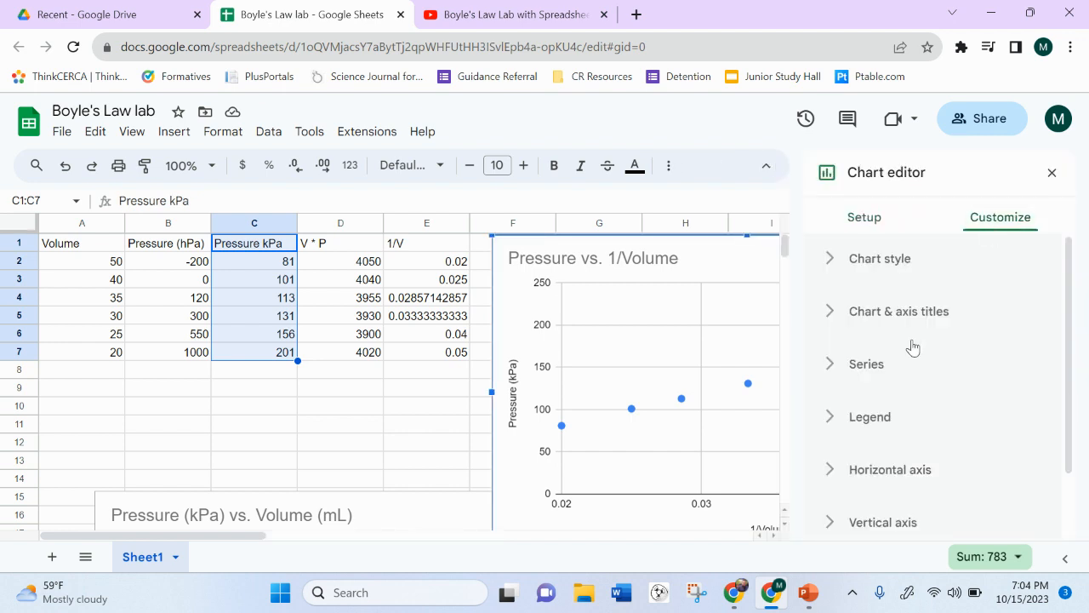
{"action": "left_click", "coordinate": [825, 367]}
{"action": "scroll", "coordinate": [905, 408], "scroll_direction": "down", "scroll_amount": 8}
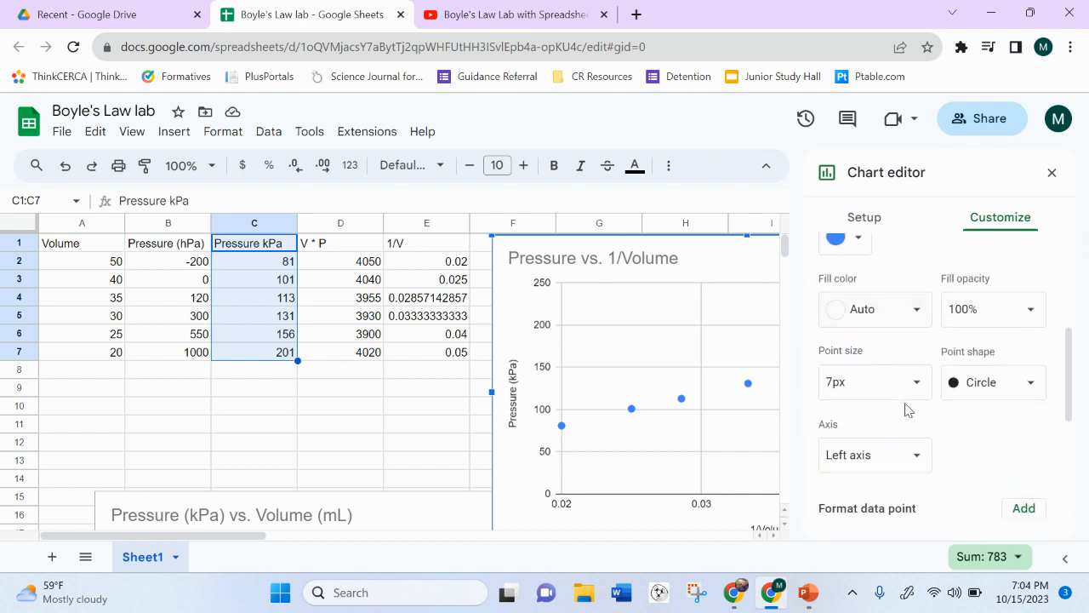
{"action": "left_click", "coordinate": [825, 419]}
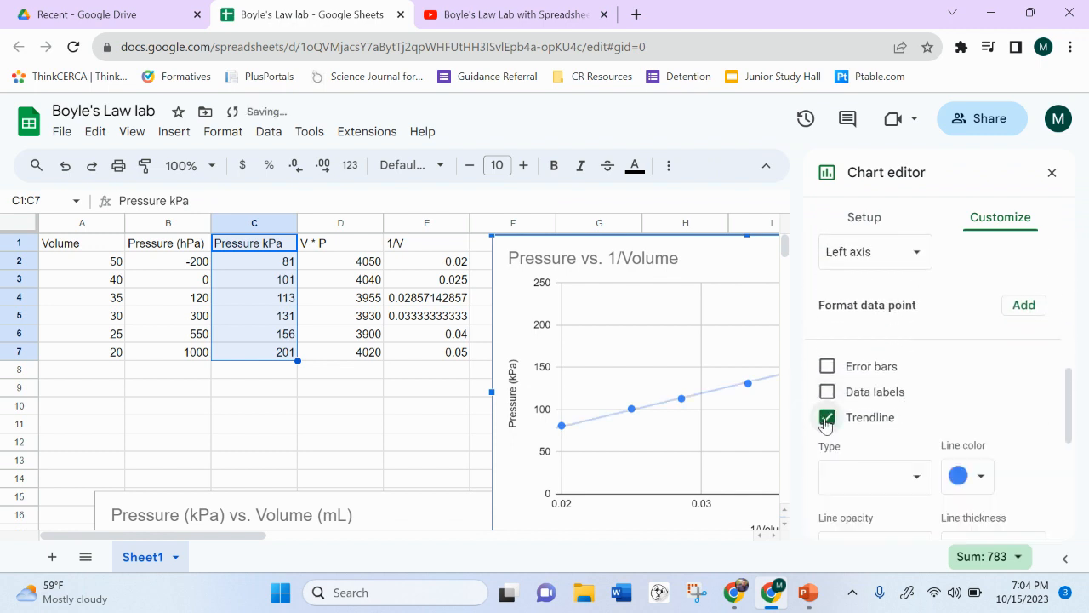
{"action": "left_click", "coordinate": [1052, 173]}
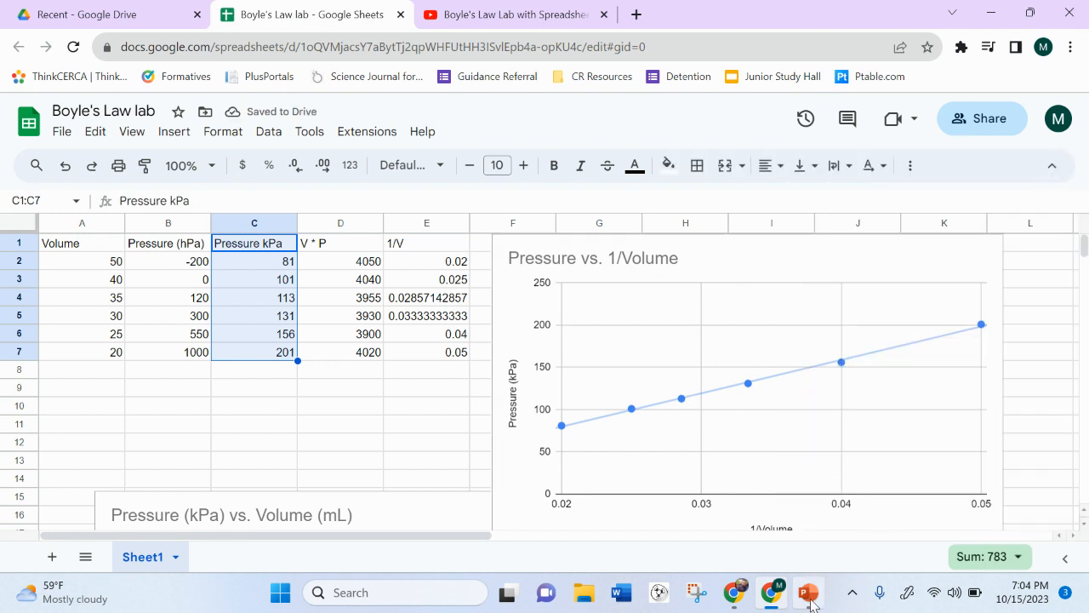
Switch to the Gas Laws presentation in PowerPoint to view the Boyle's Law graphs on slide 14.
{"action": "left_click", "coordinate": [810, 601]}
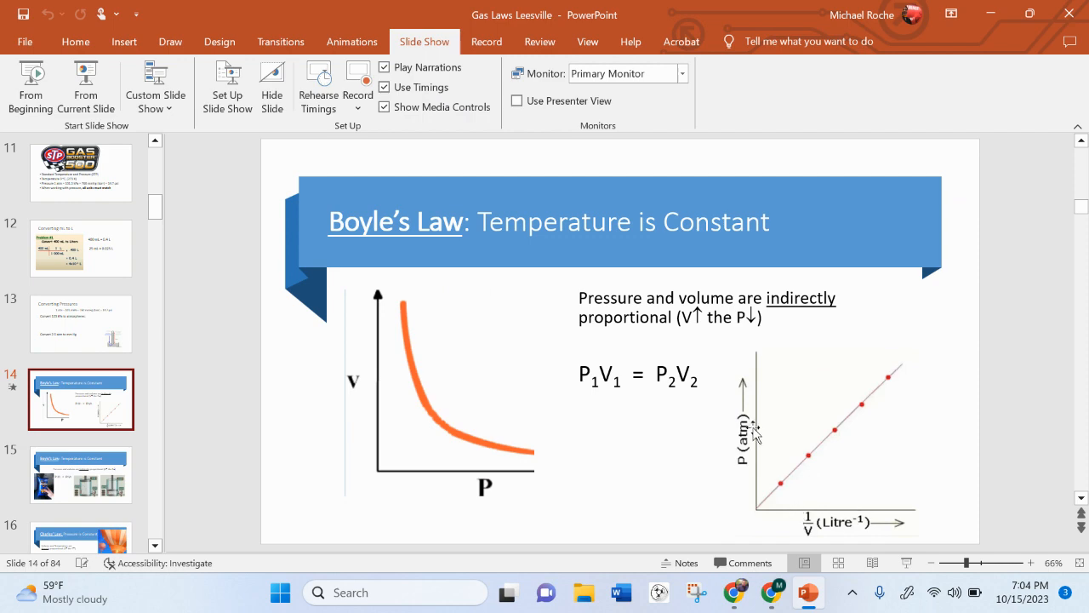